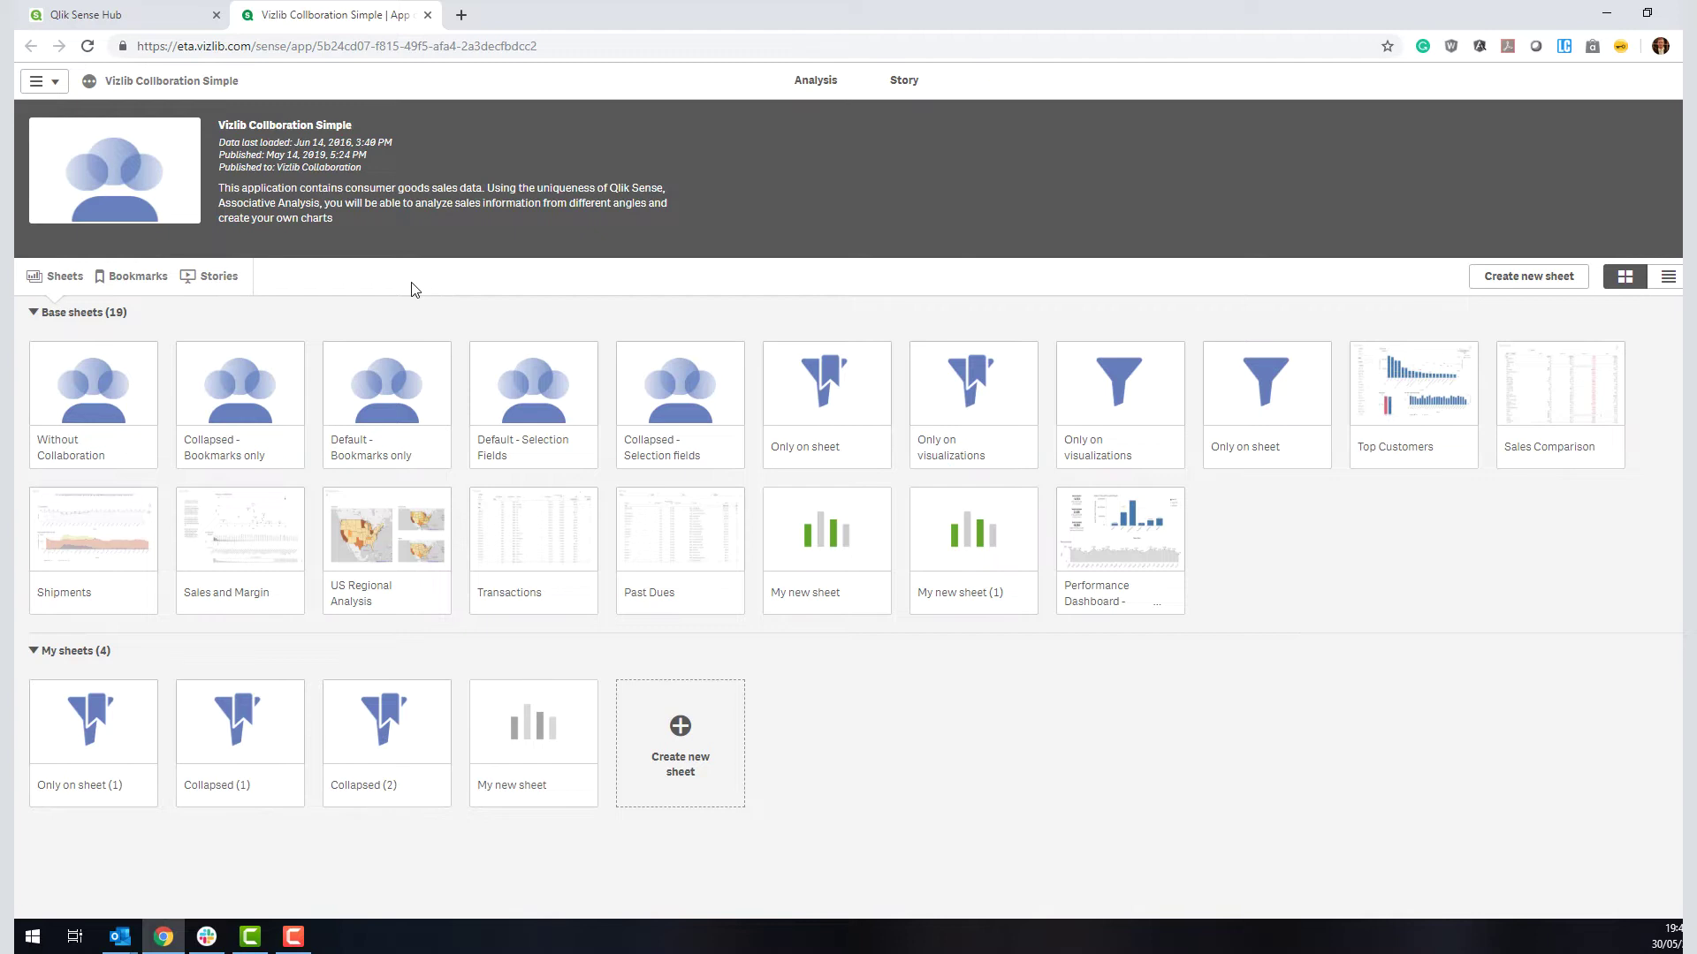
Step: Open the Without Collaboration sheet and filter Region to Central and International
click(120, 431)
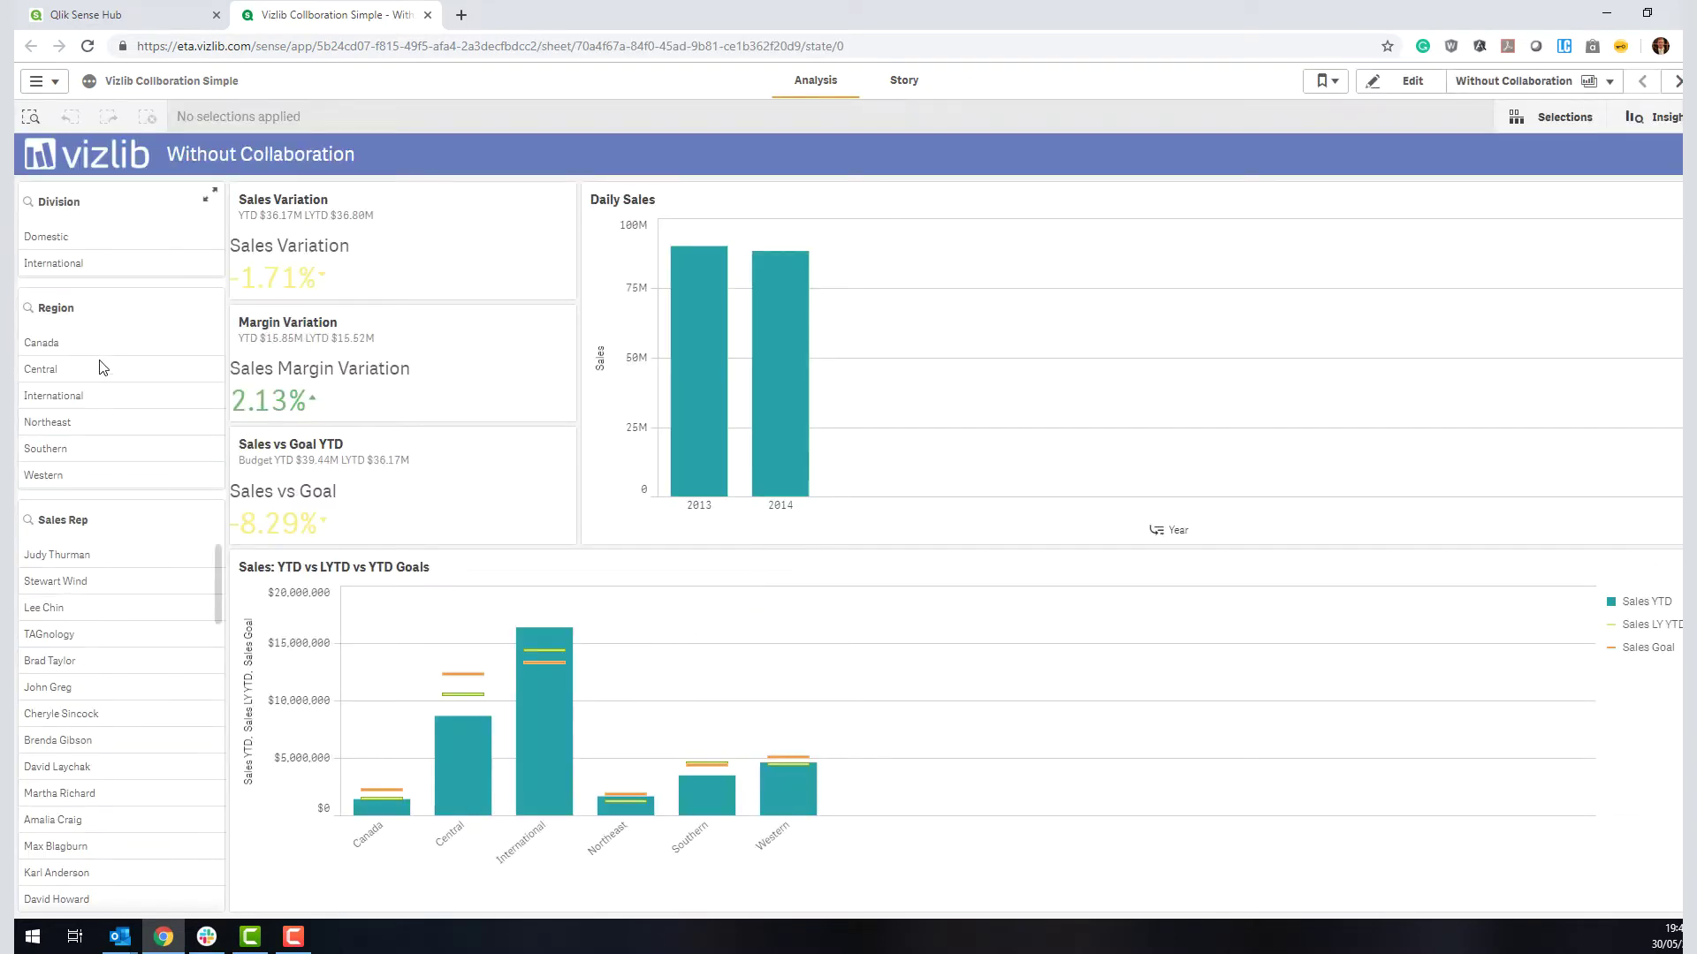
click(117, 369)
click(115, 396)
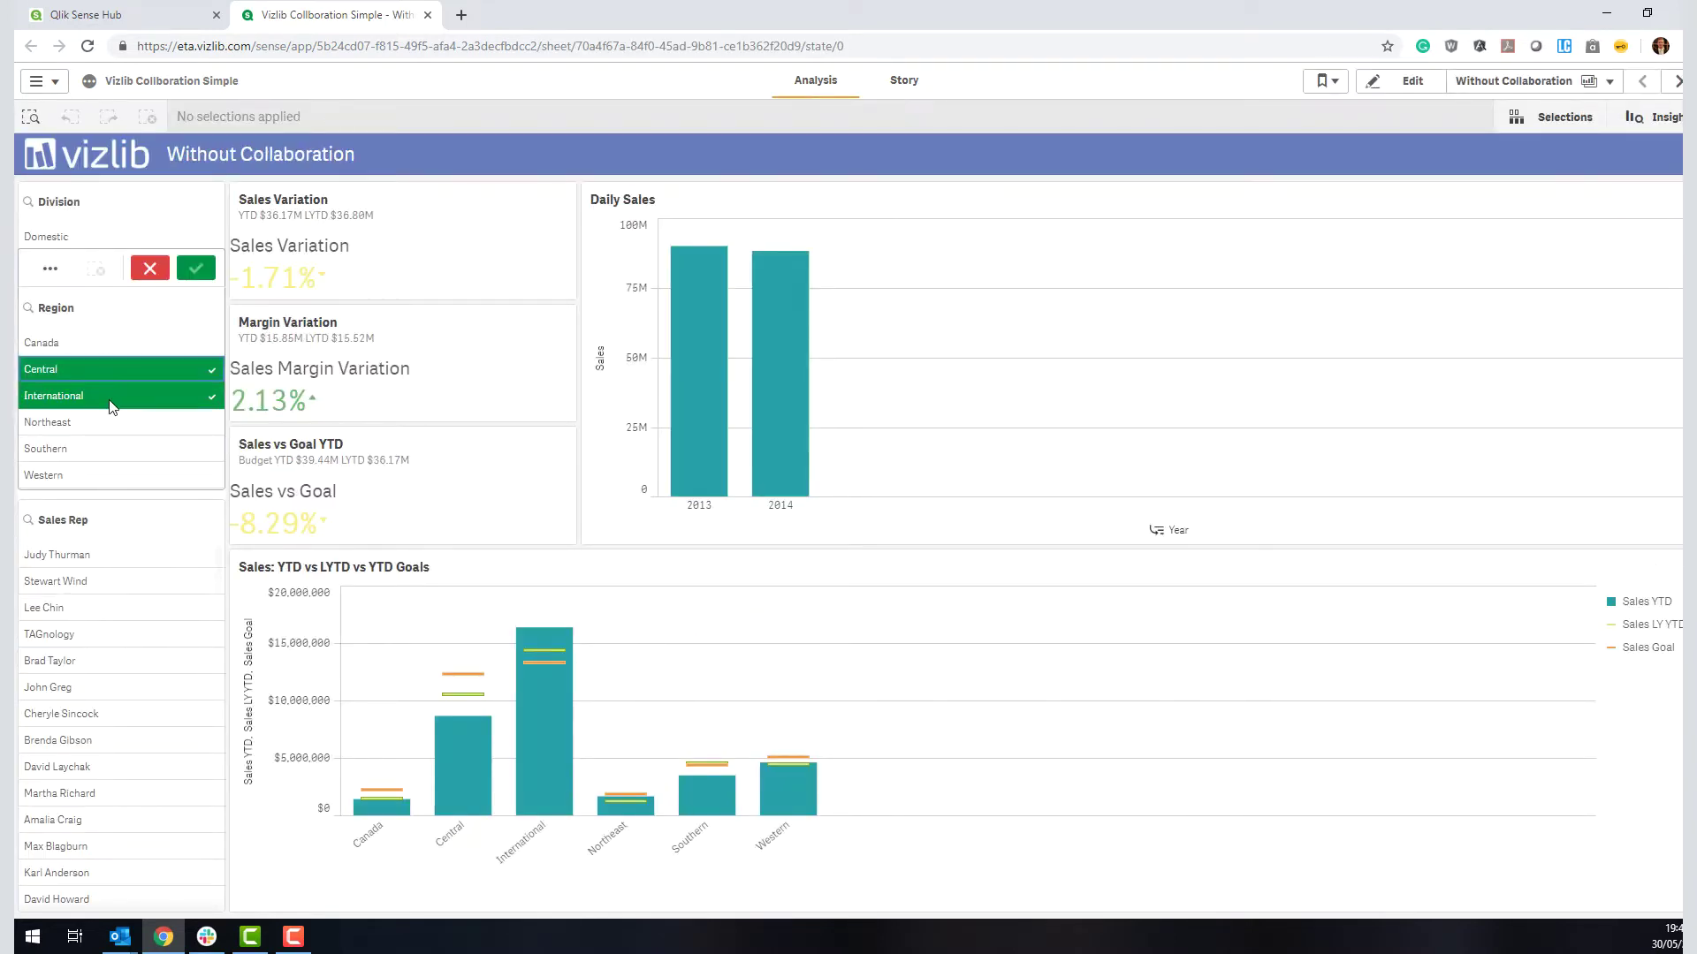
click(189, 266)
Step: Narrow the filter to two sales reps, bringing Sales Variation to 4.23%
click(137, 581)
click(137, 607)
click(189, 481)
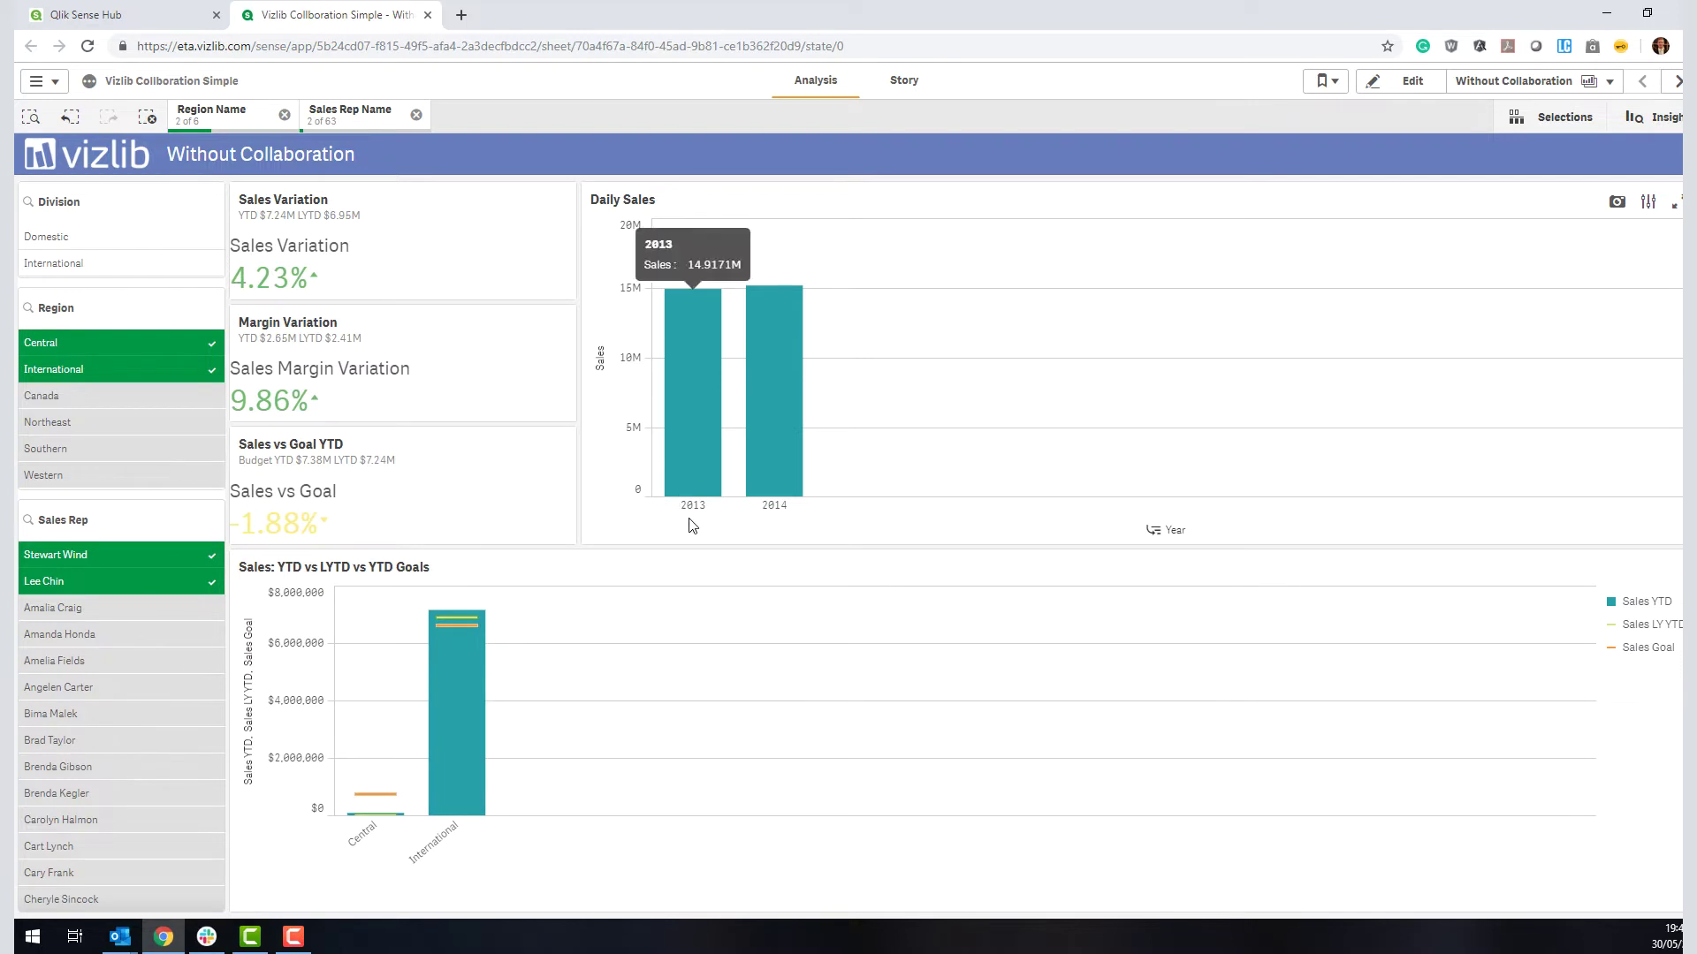
mouse_move(799, 519)
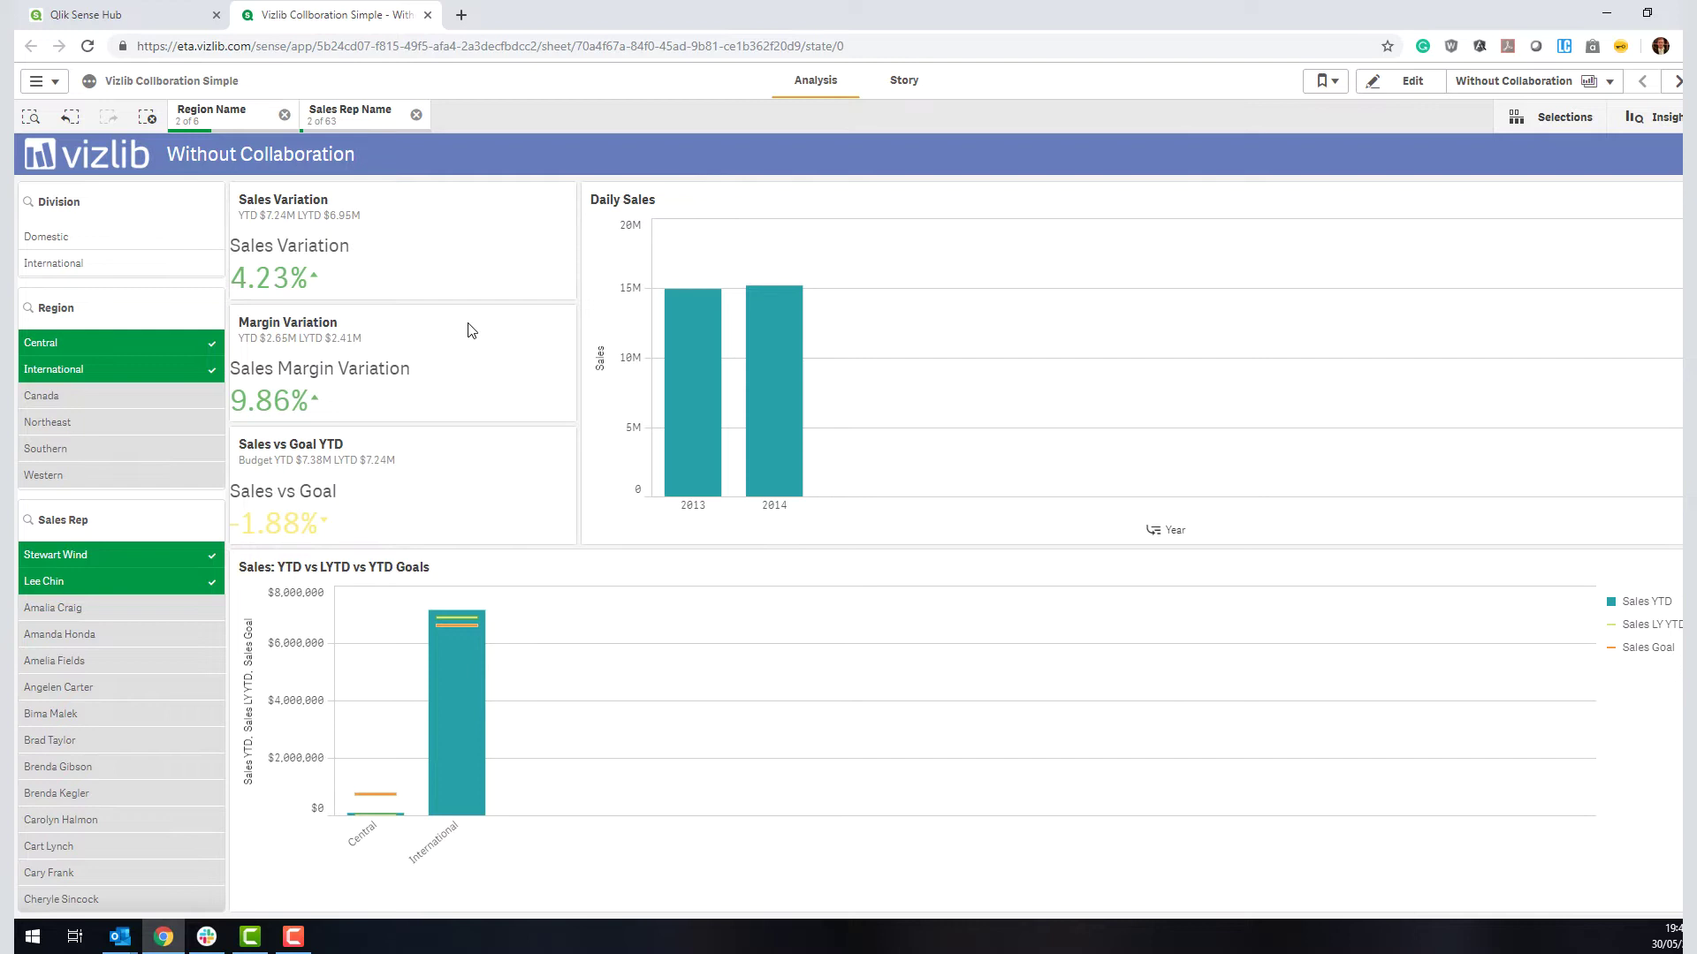
Step: Clear all selections so Sales Variation returns to -1.71%, then read the chart bar values
click(147, 117)
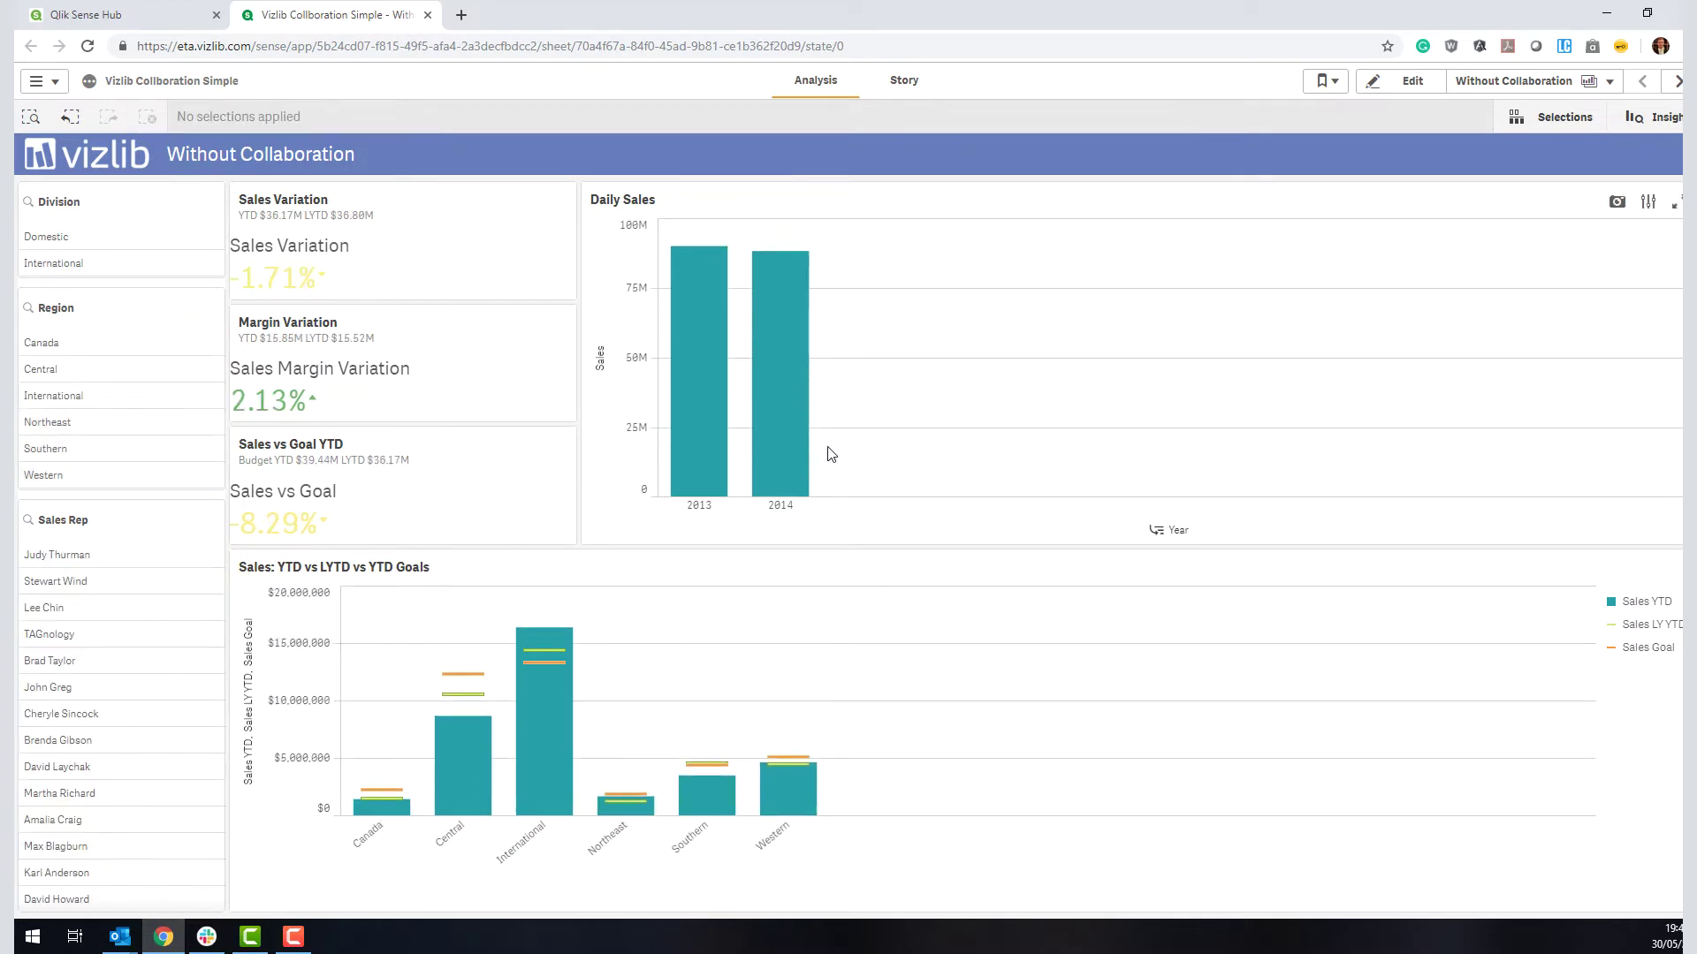
mouse_move(798, 458)
mouse_move(564, 753)
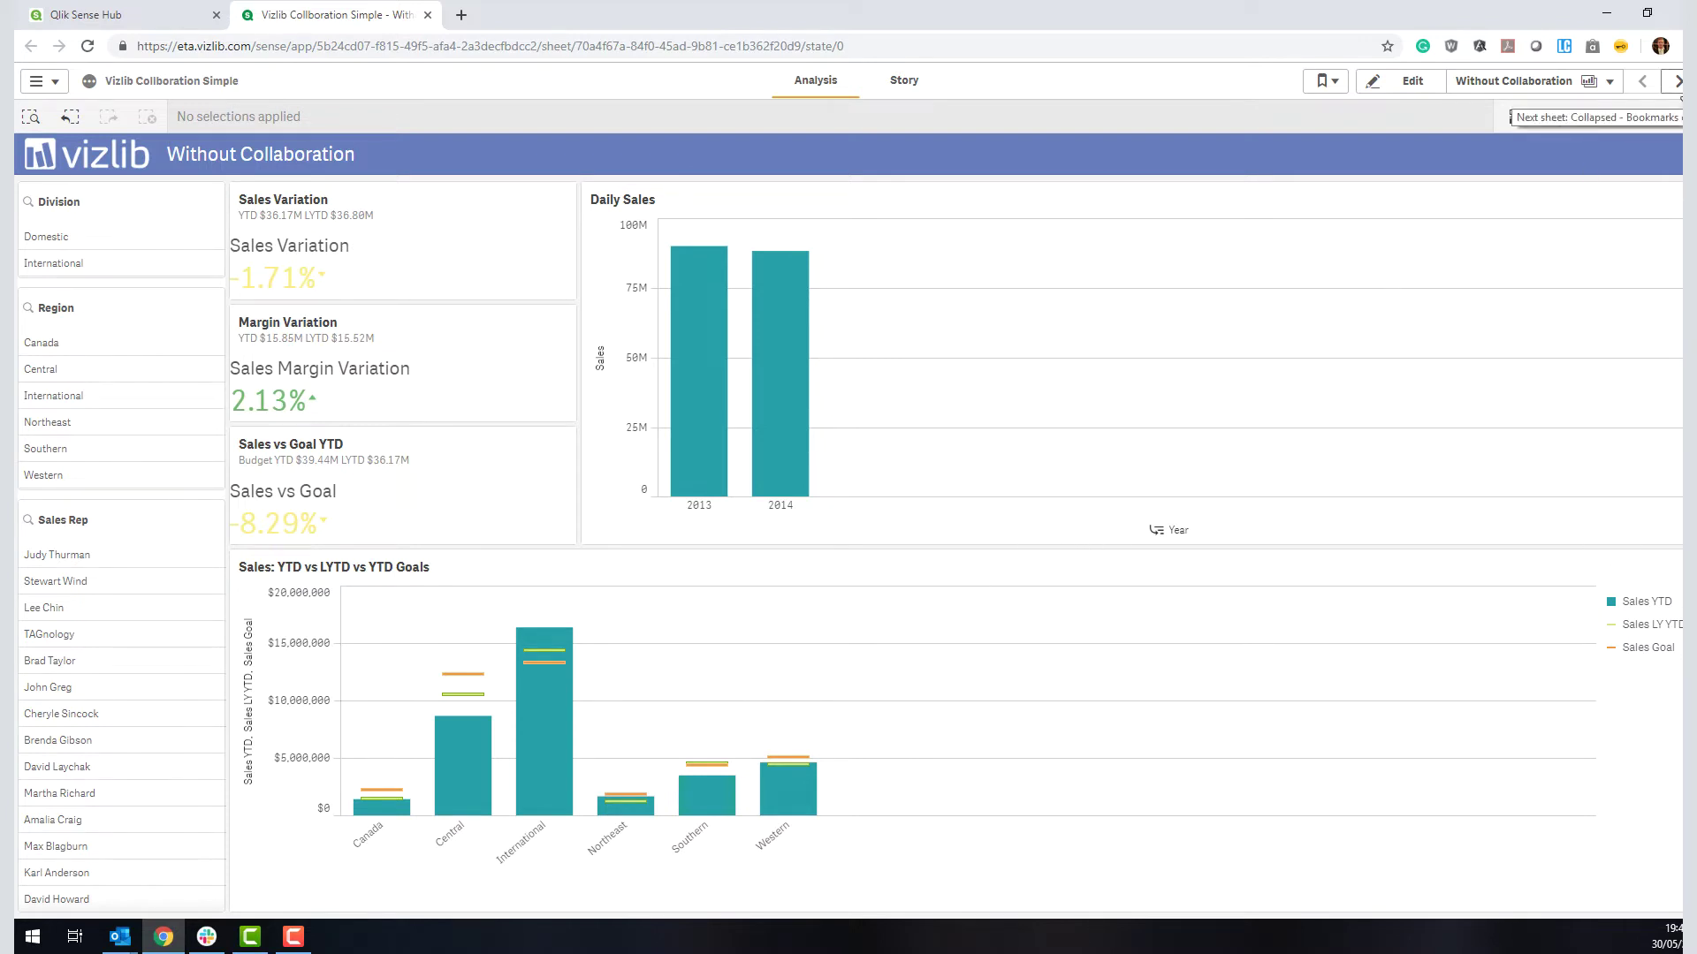
Step: Go to the Collapsed - Bookmarks only sheet and browse its bookmark-linked collaboration comments
click(1677, 80)
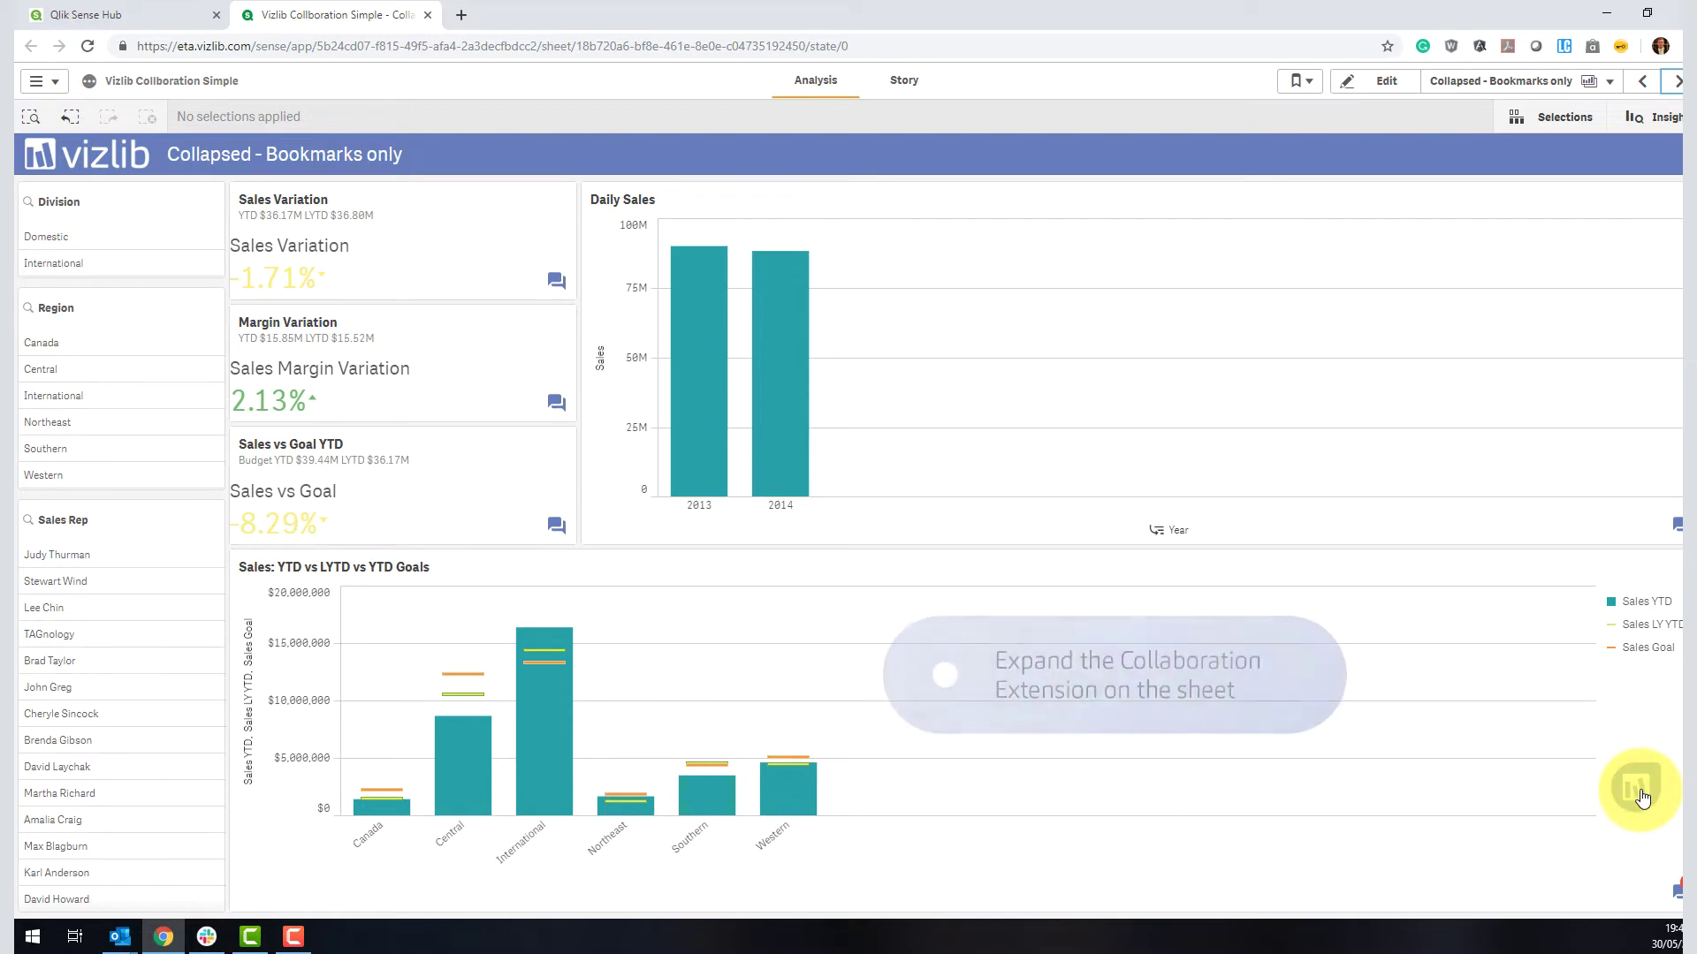
click(1640, 797)
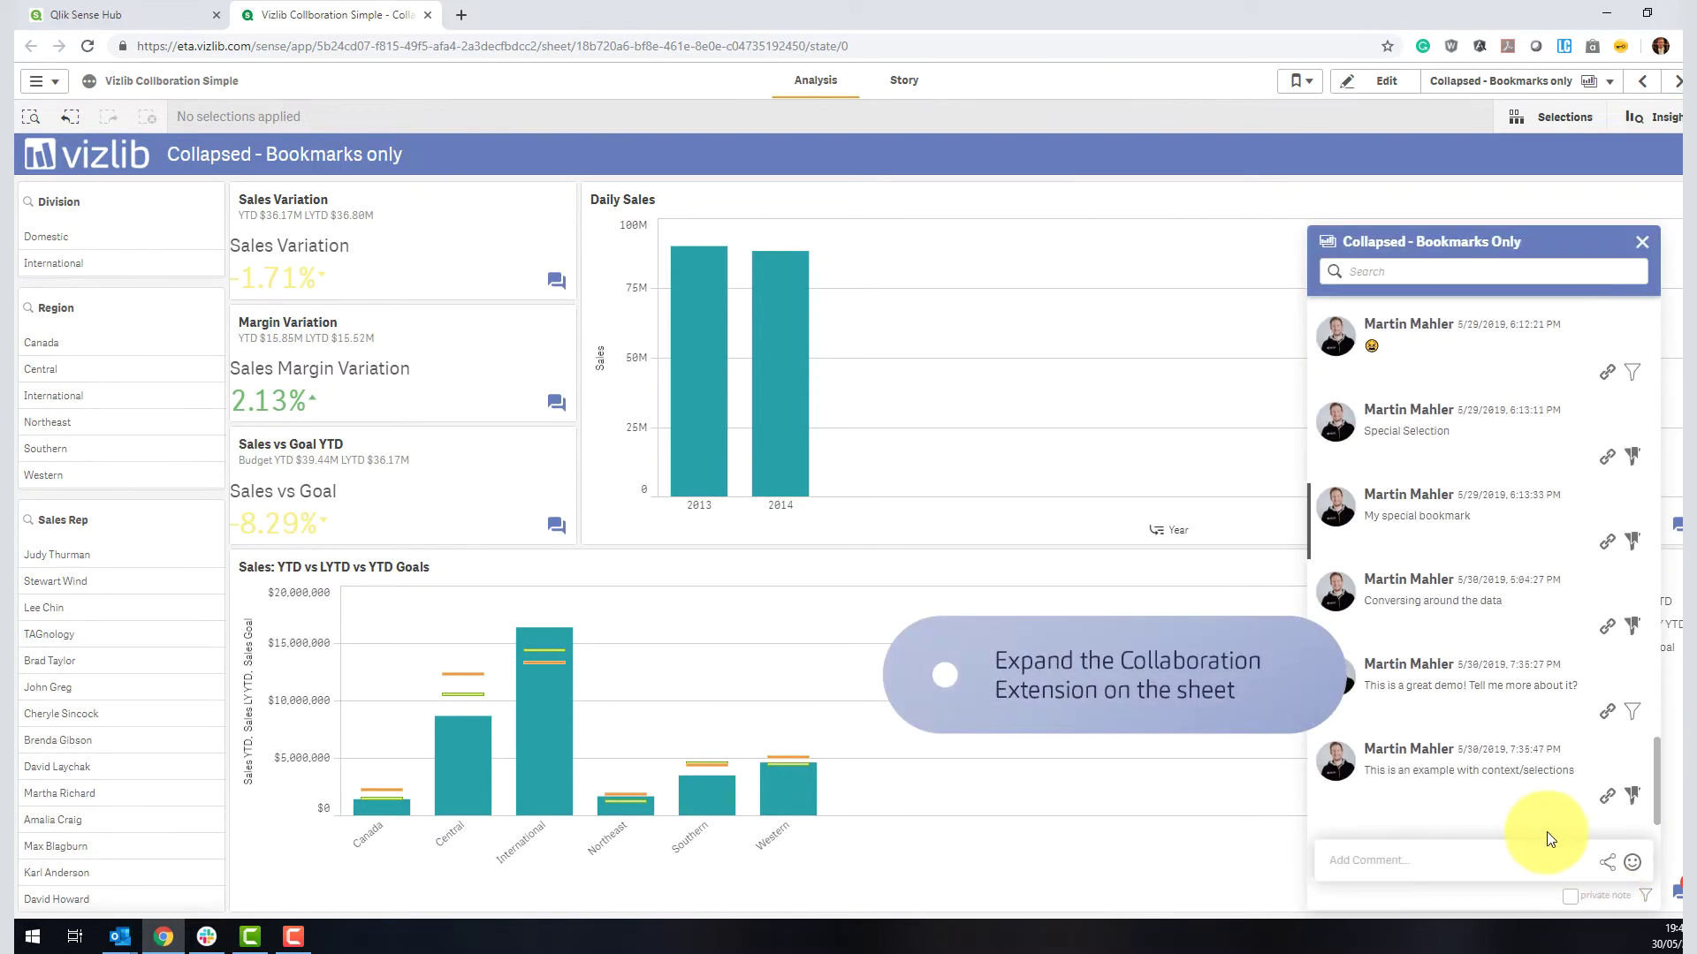
scroll(1524, 821, up, 10)
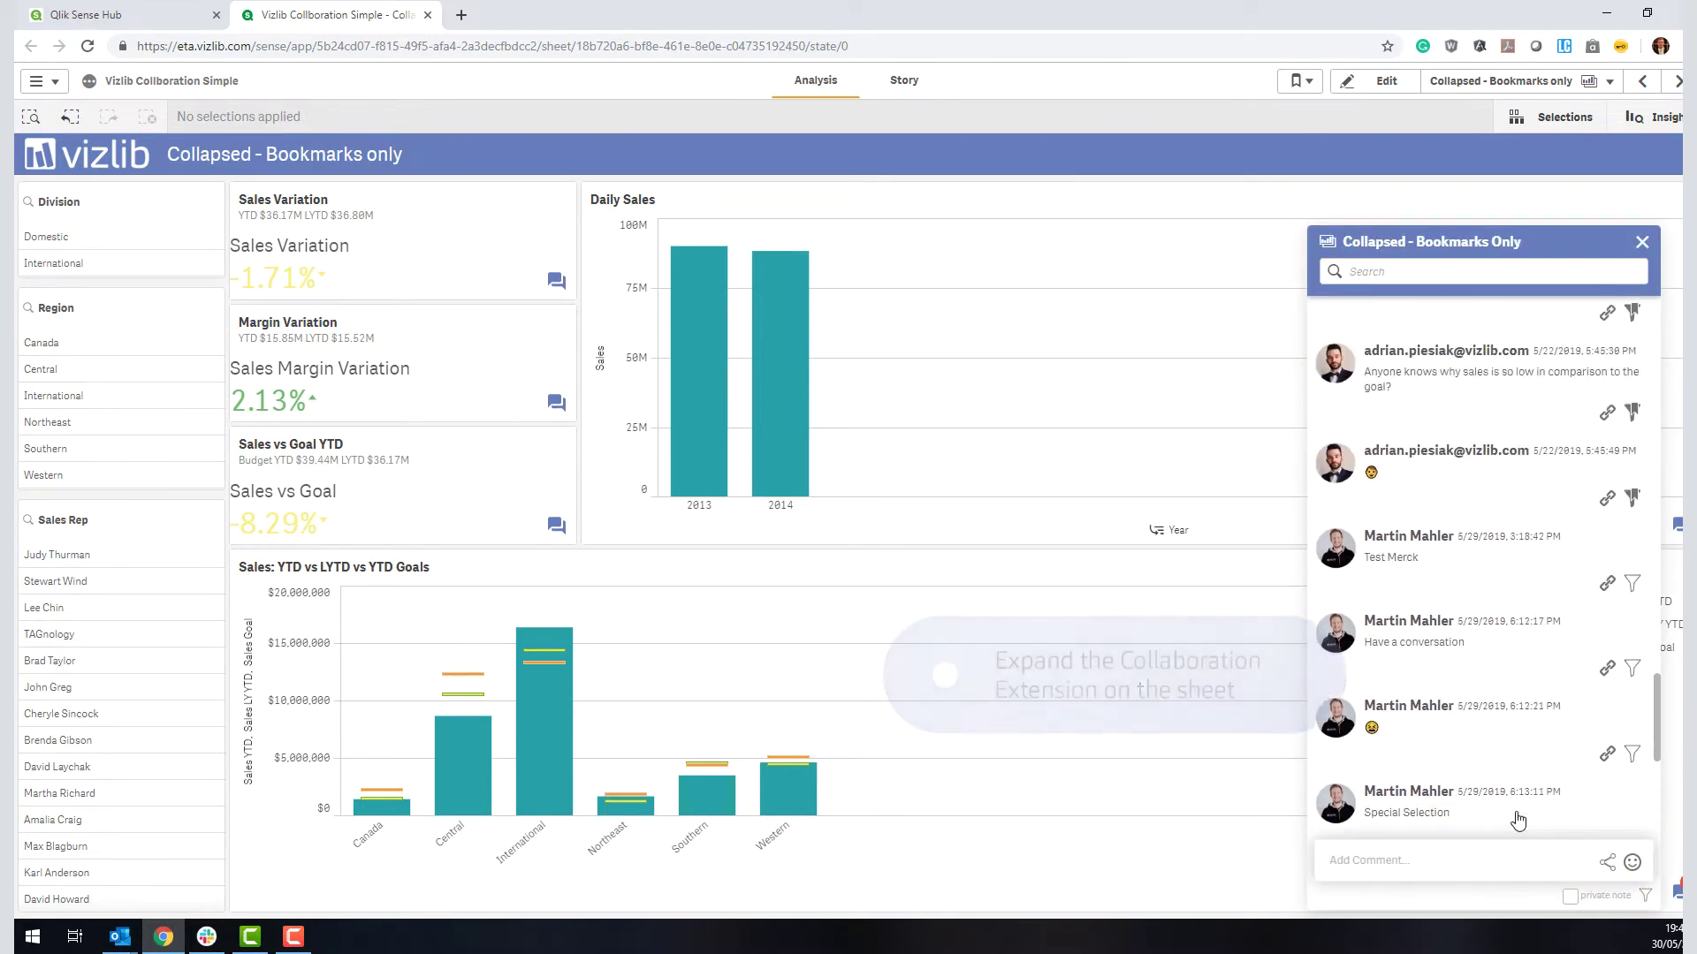
scroll(1517, 821, down, 10)
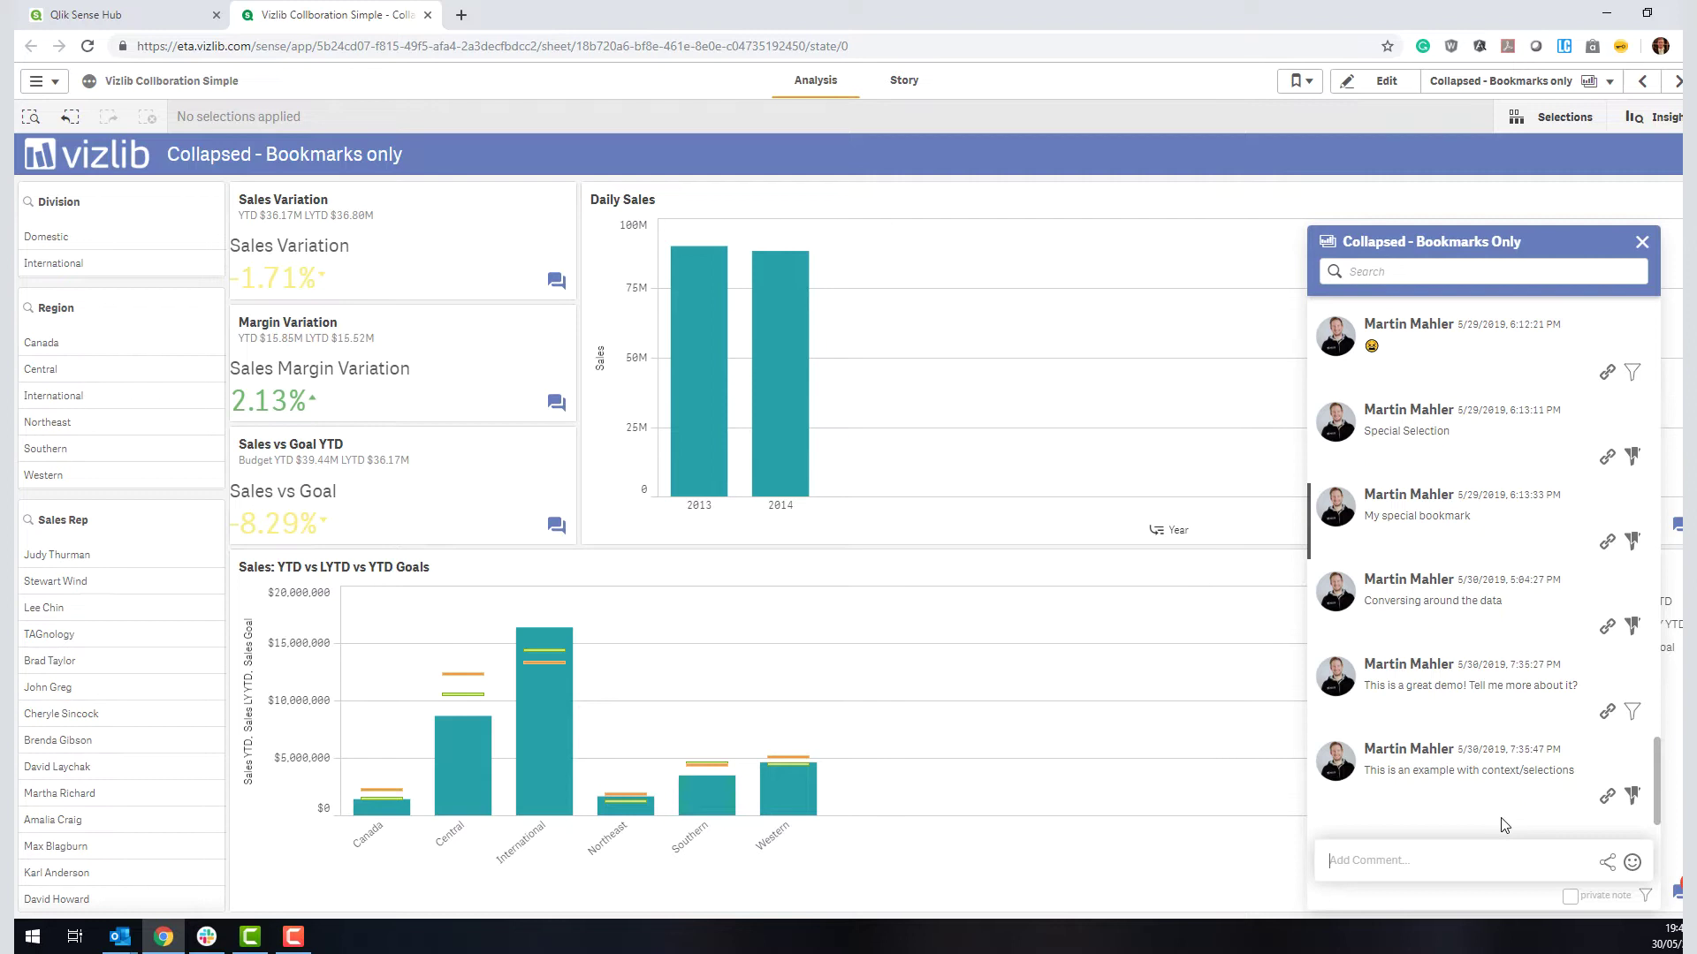
mouse_move(1500, 813)
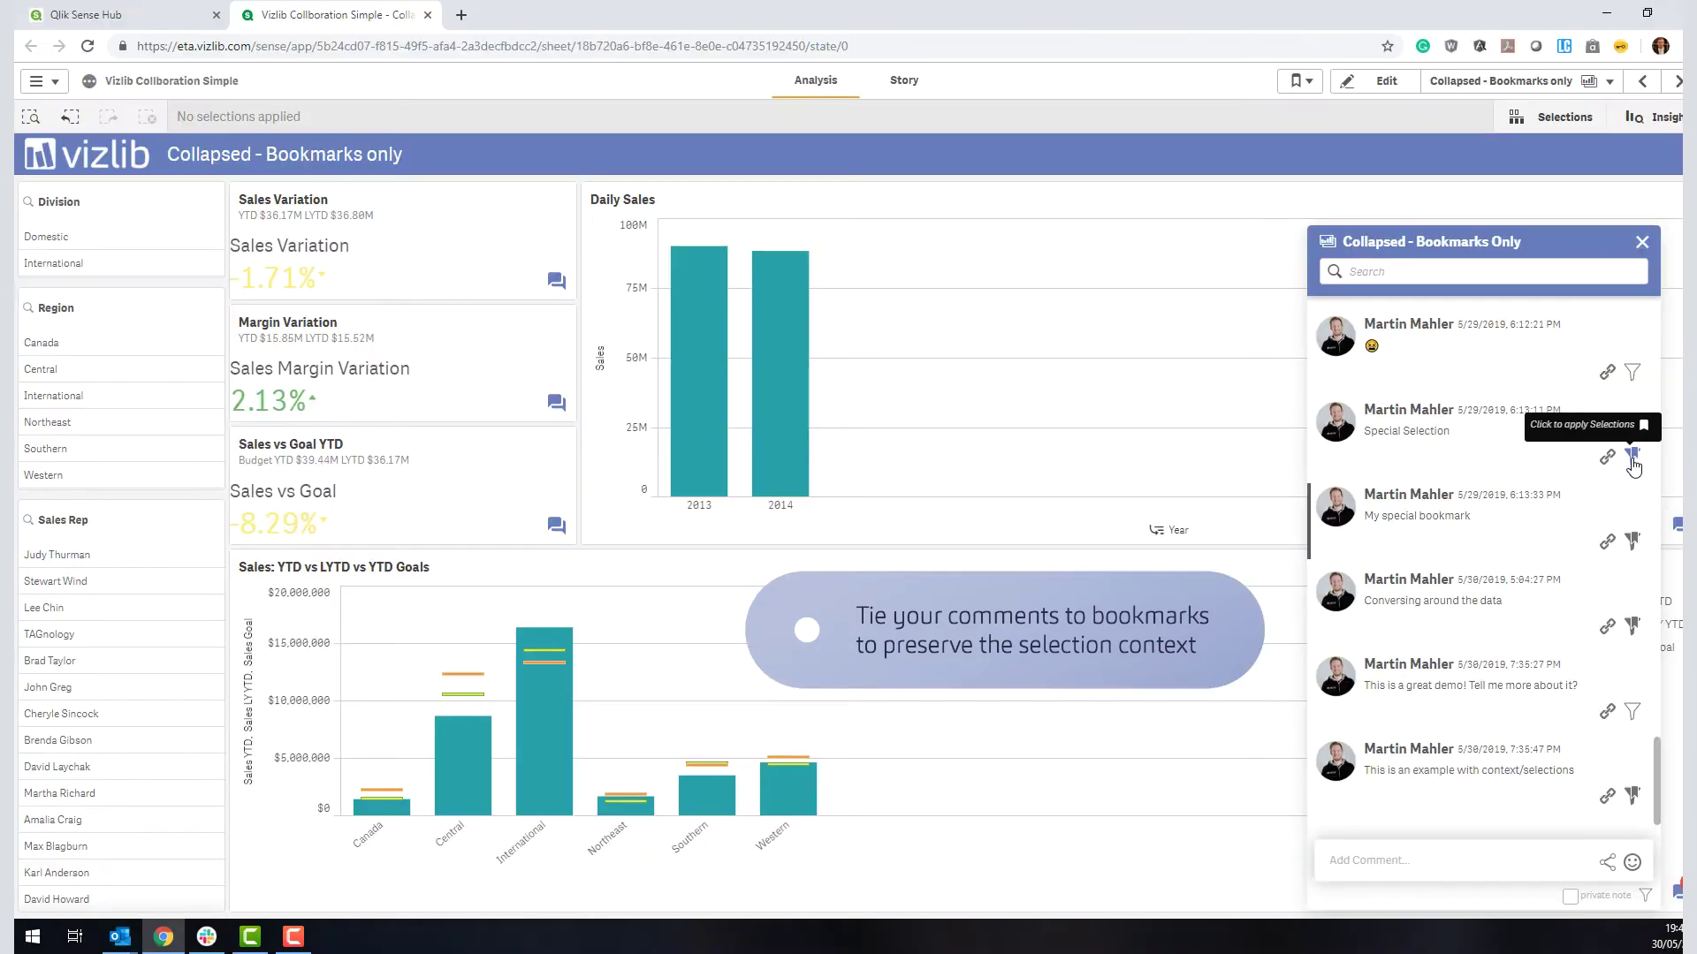
Step: Apply then clear the Special Selection bookmark, and post 'This is a great example 😍'
click(1631, 458)
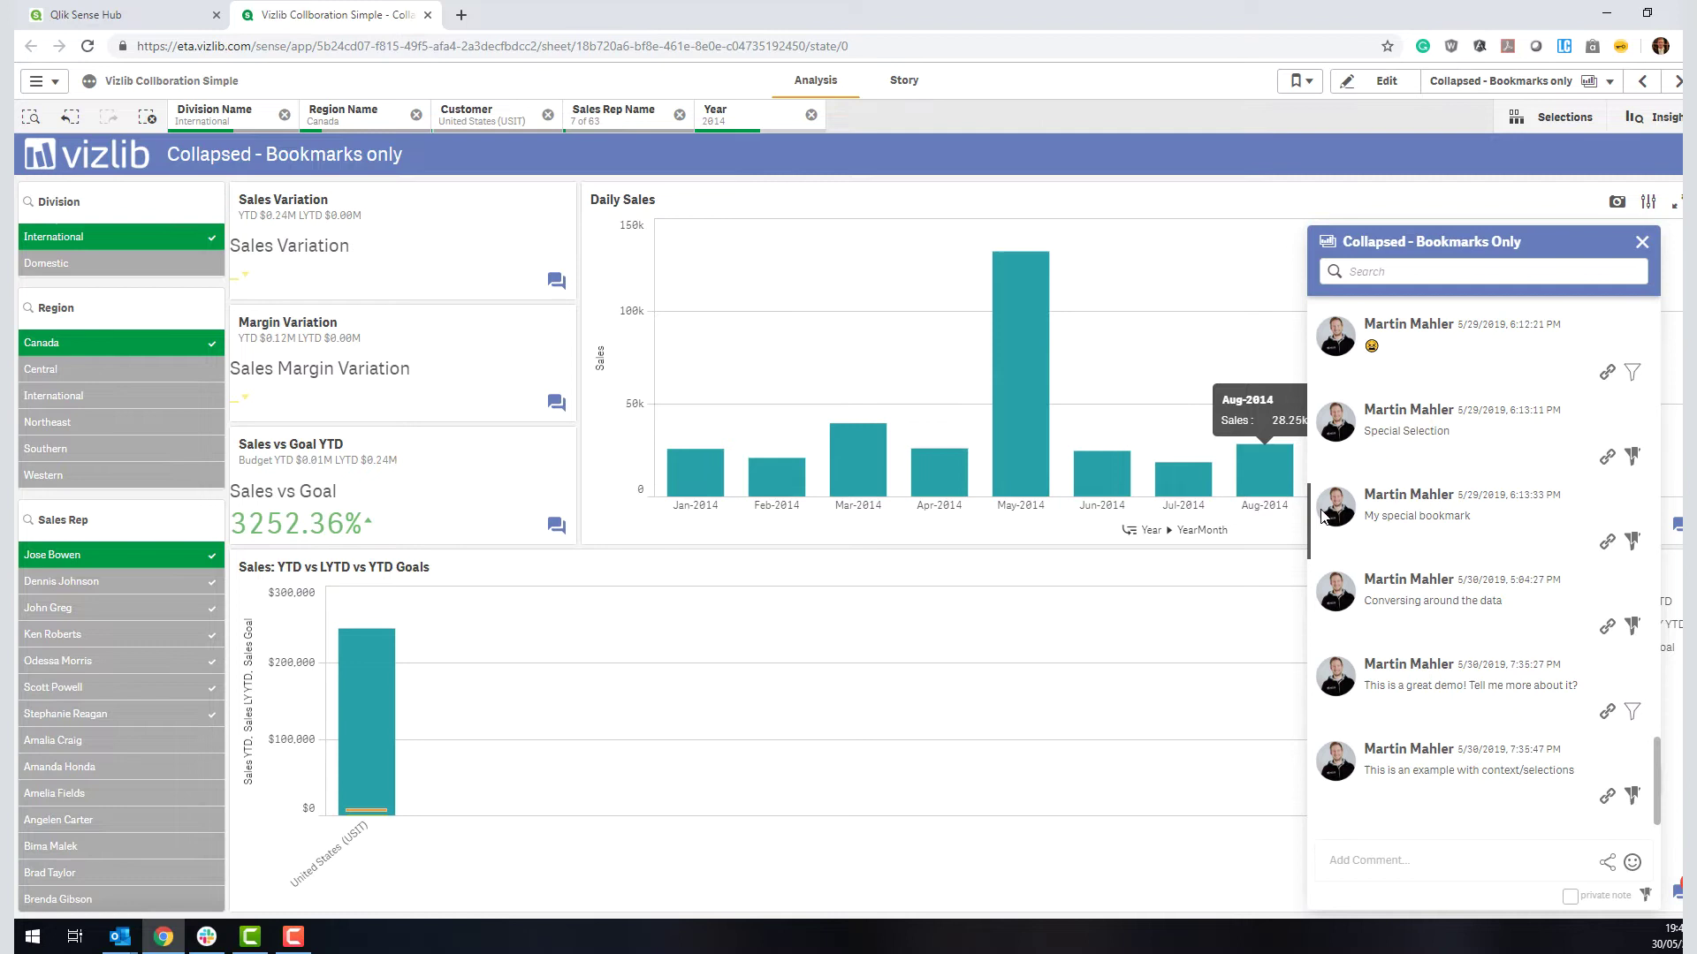
click(162, 116)
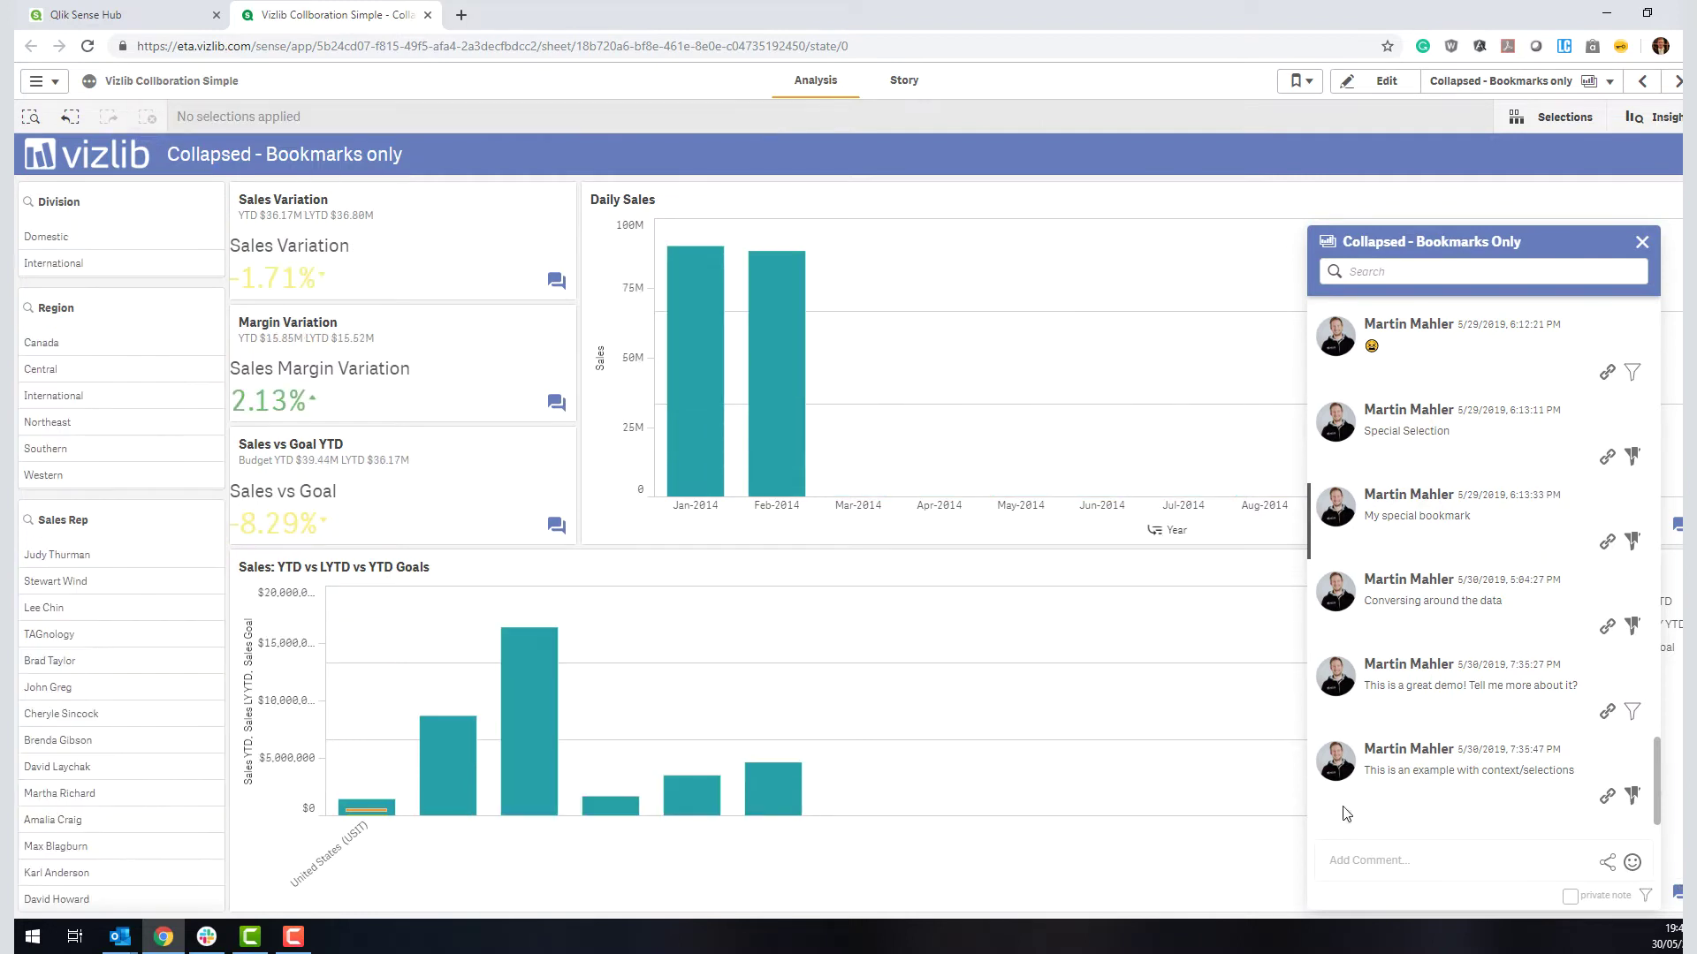
click(1402, 847)
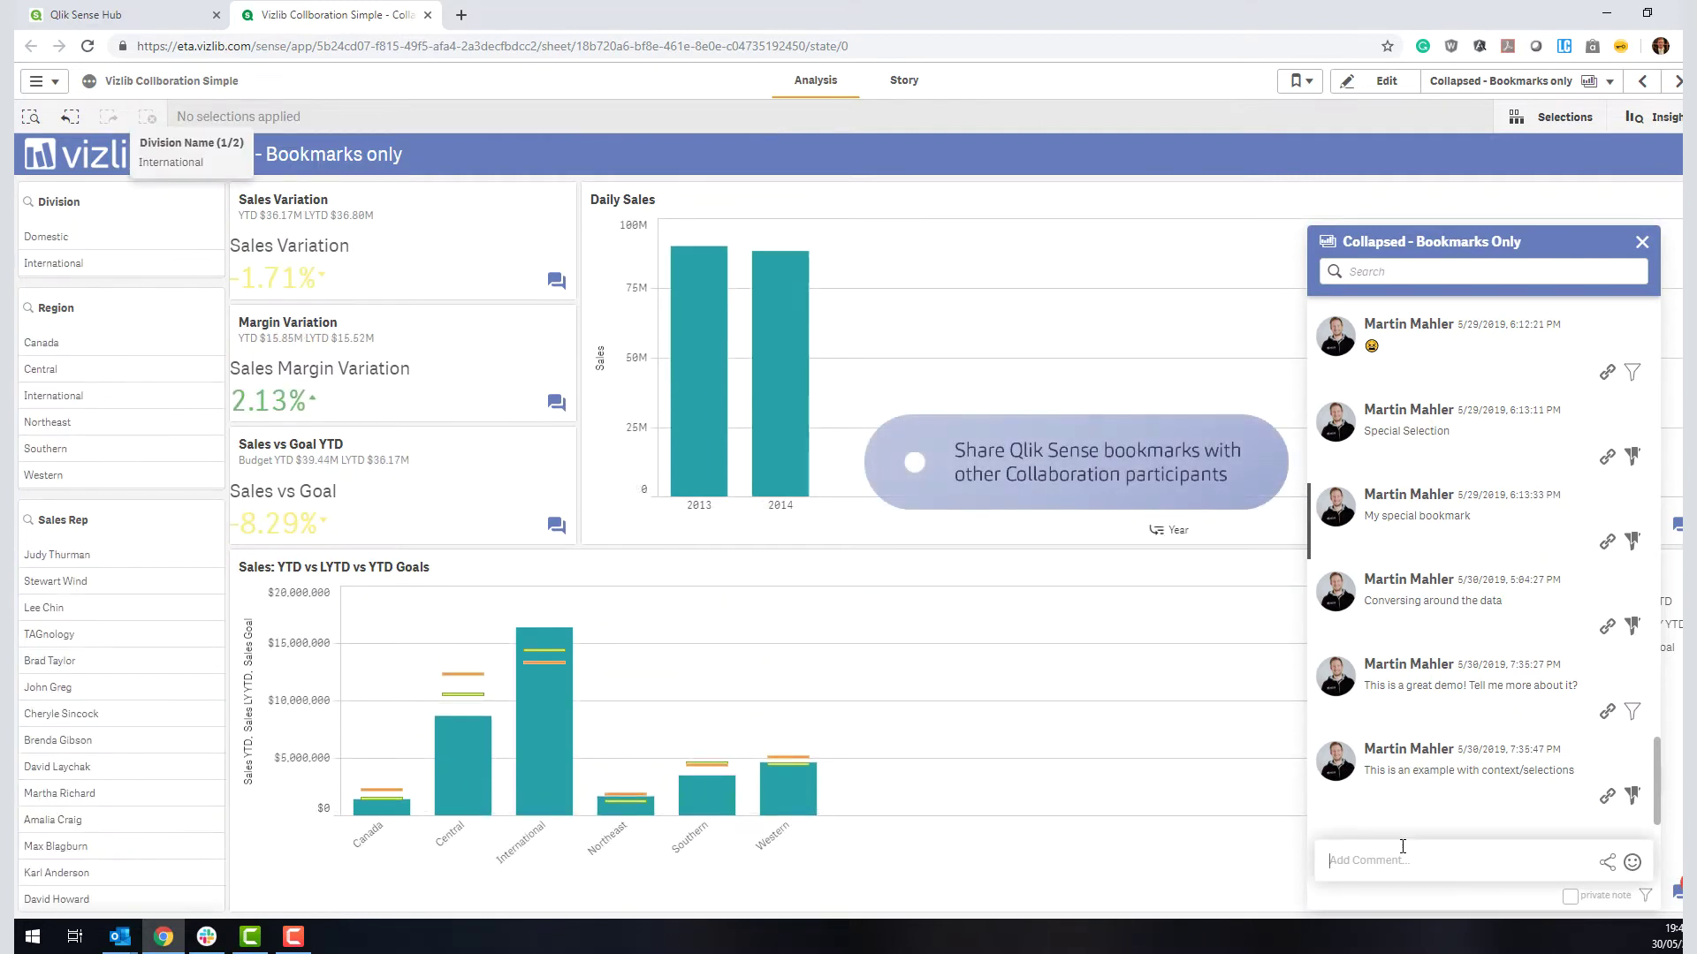
text(This is a great example)
click(1632, 861)
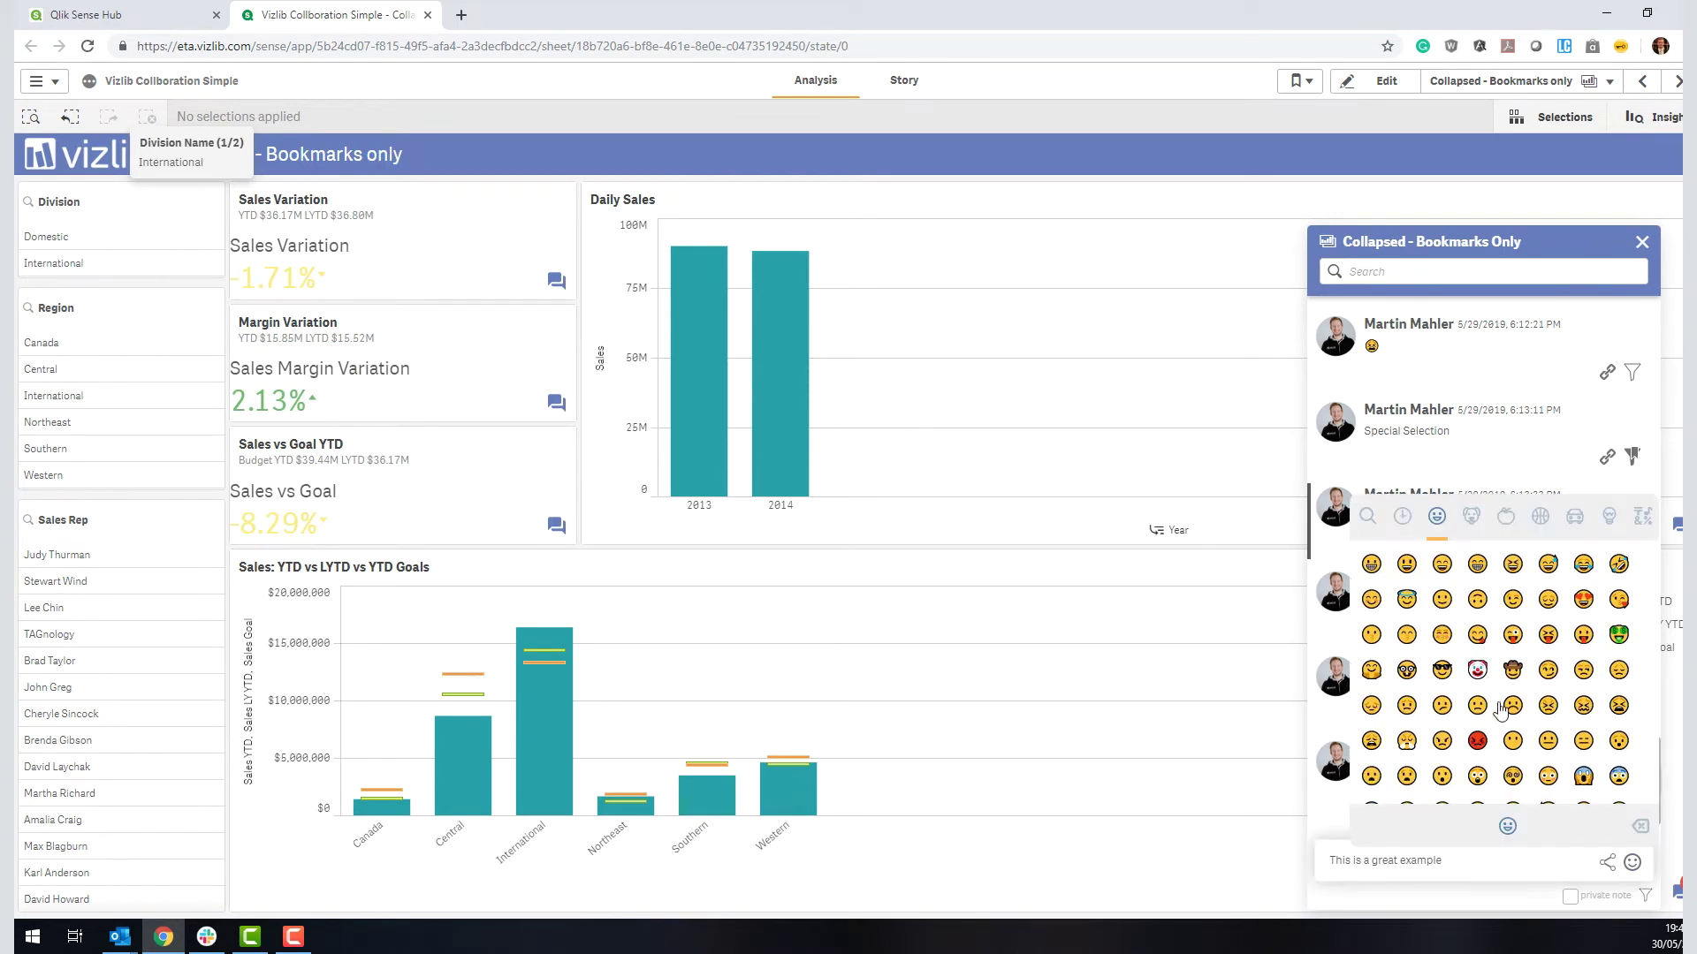
click(1582, 599)
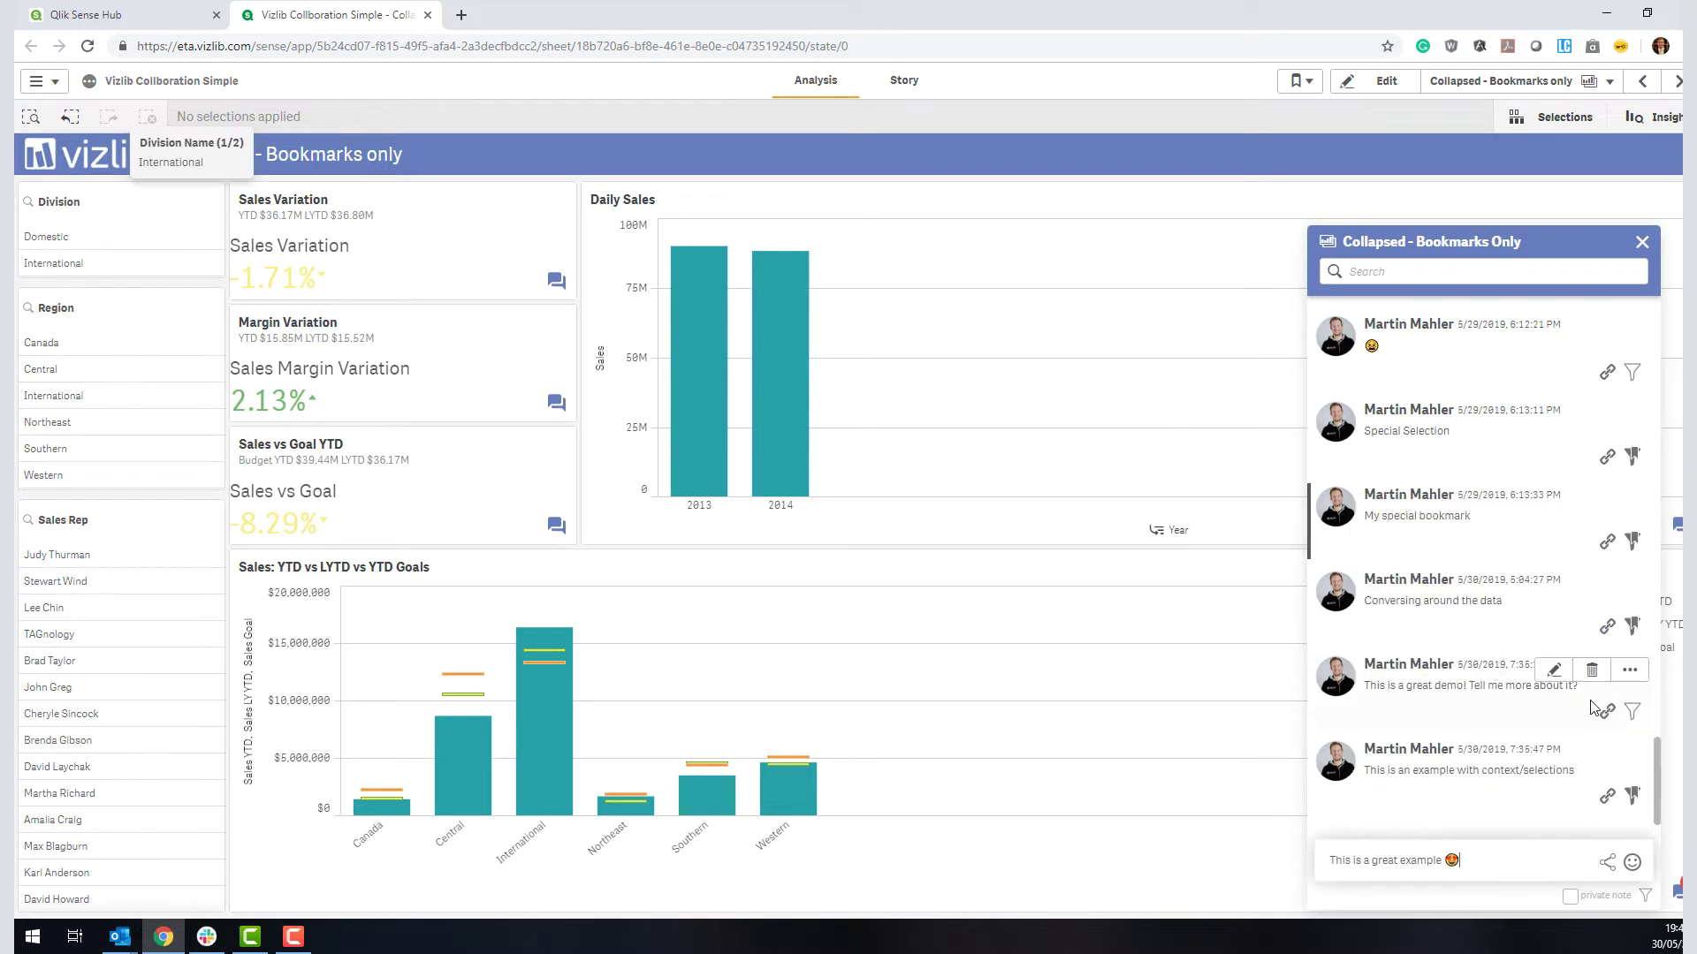
key(Return)
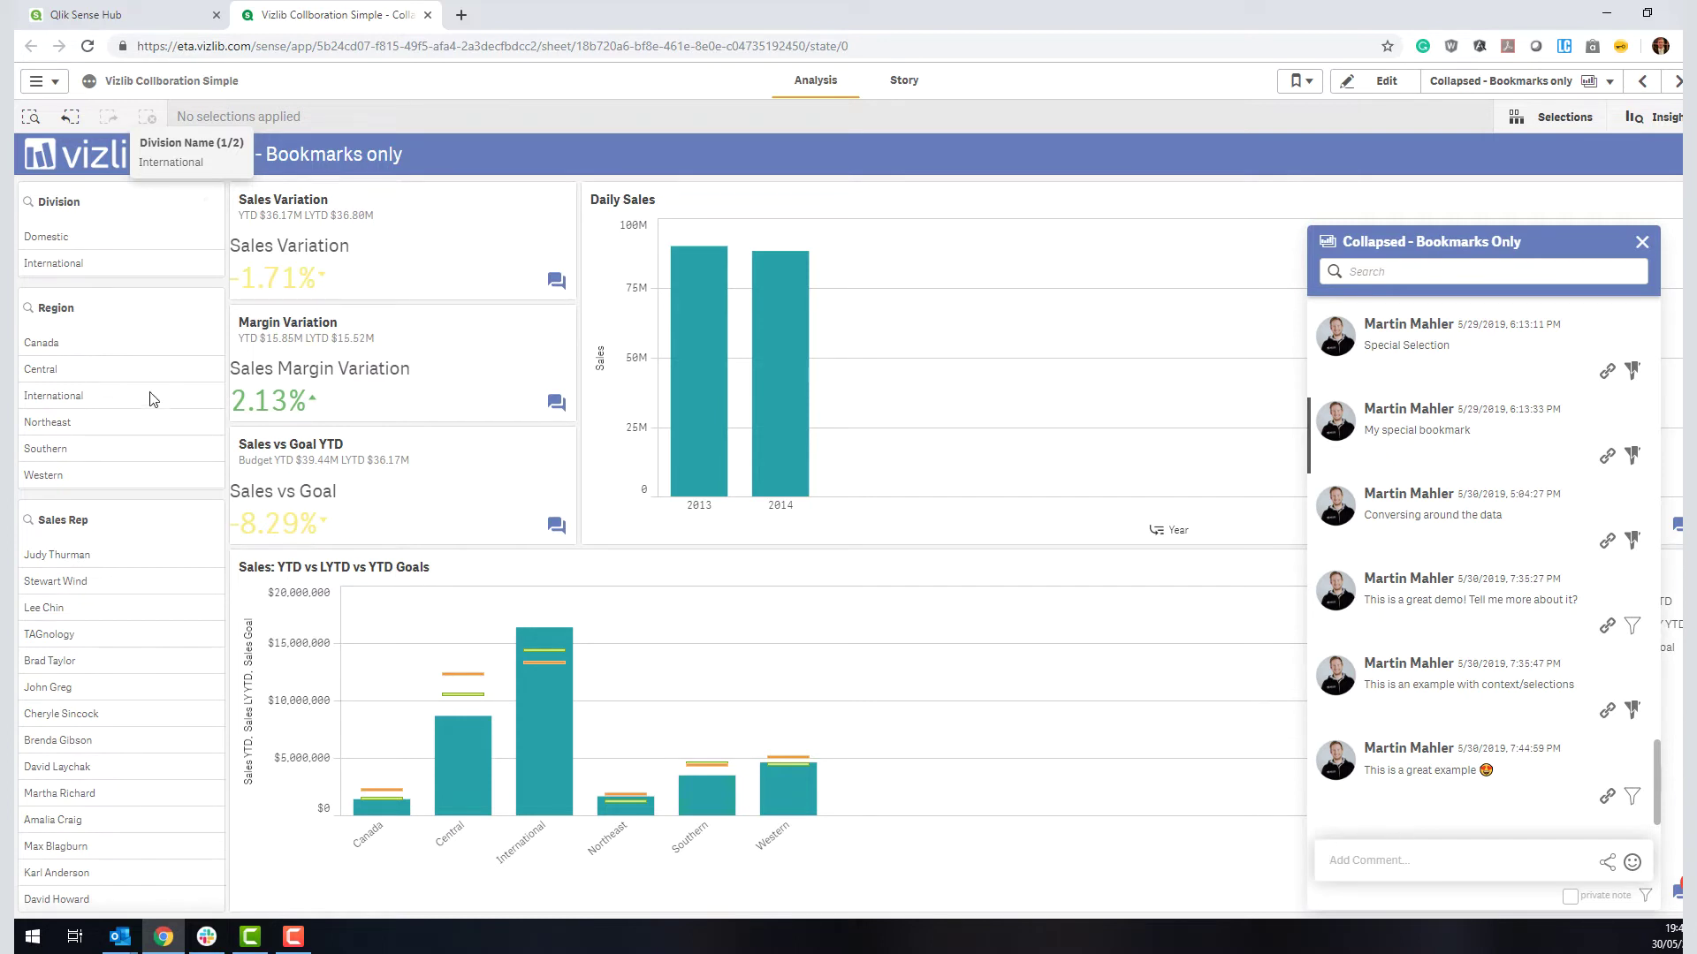
mouse_move(1478, 751)
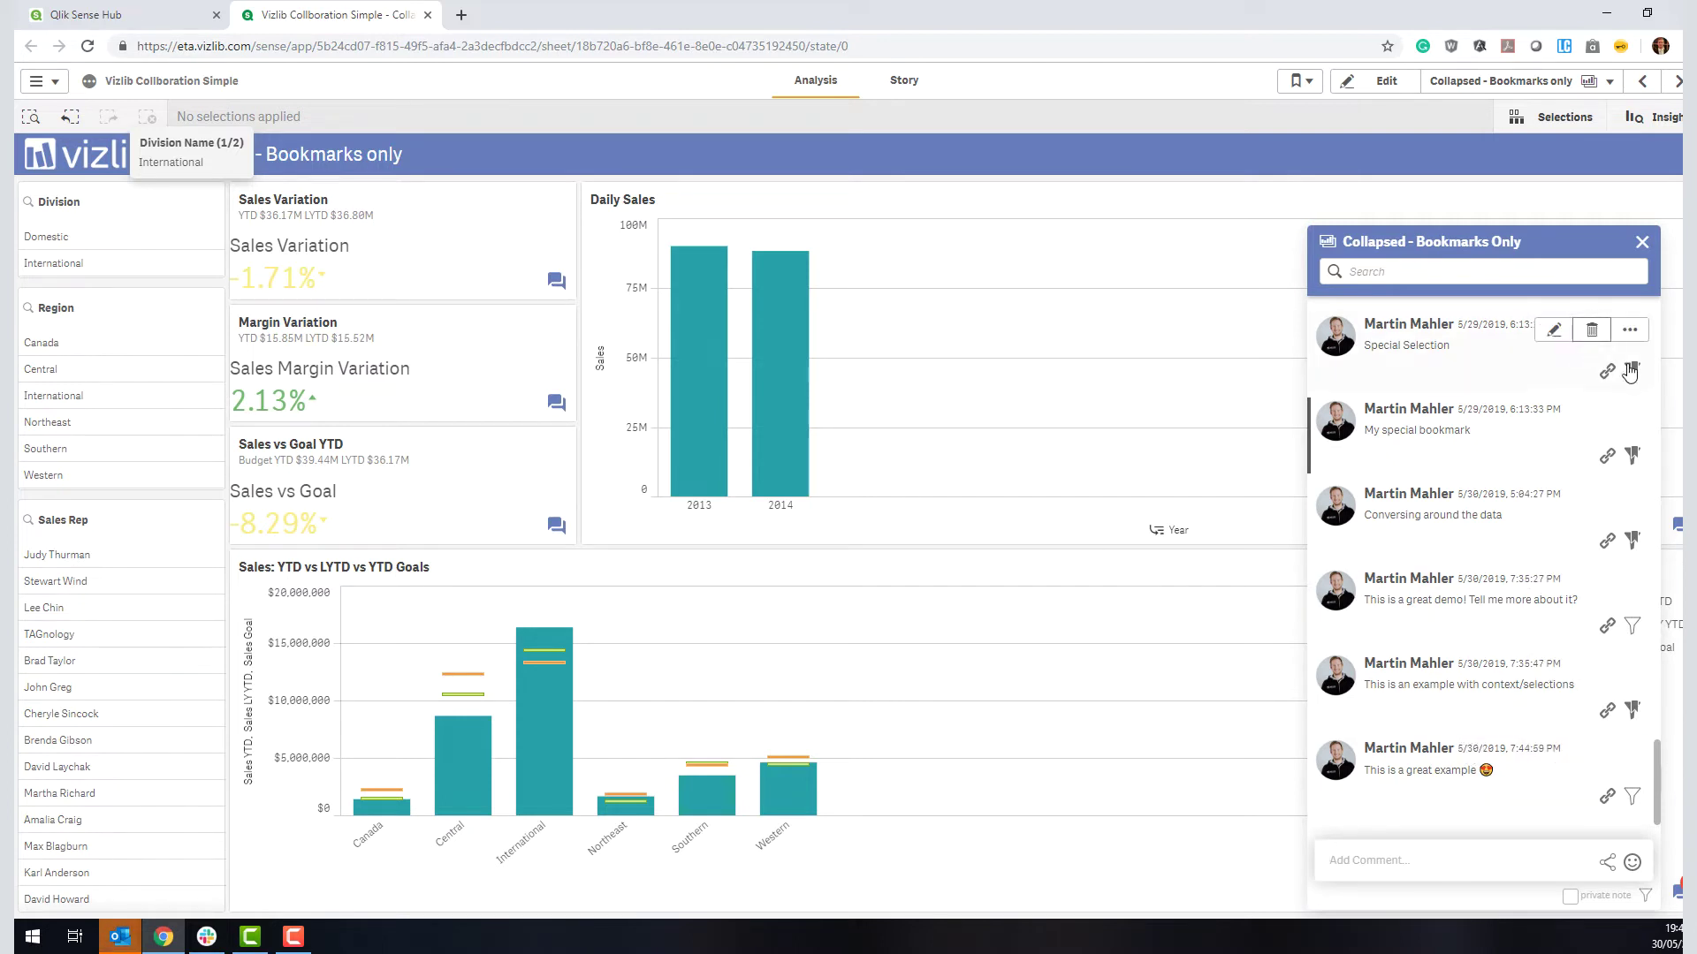
mouse_move(1619, 522)
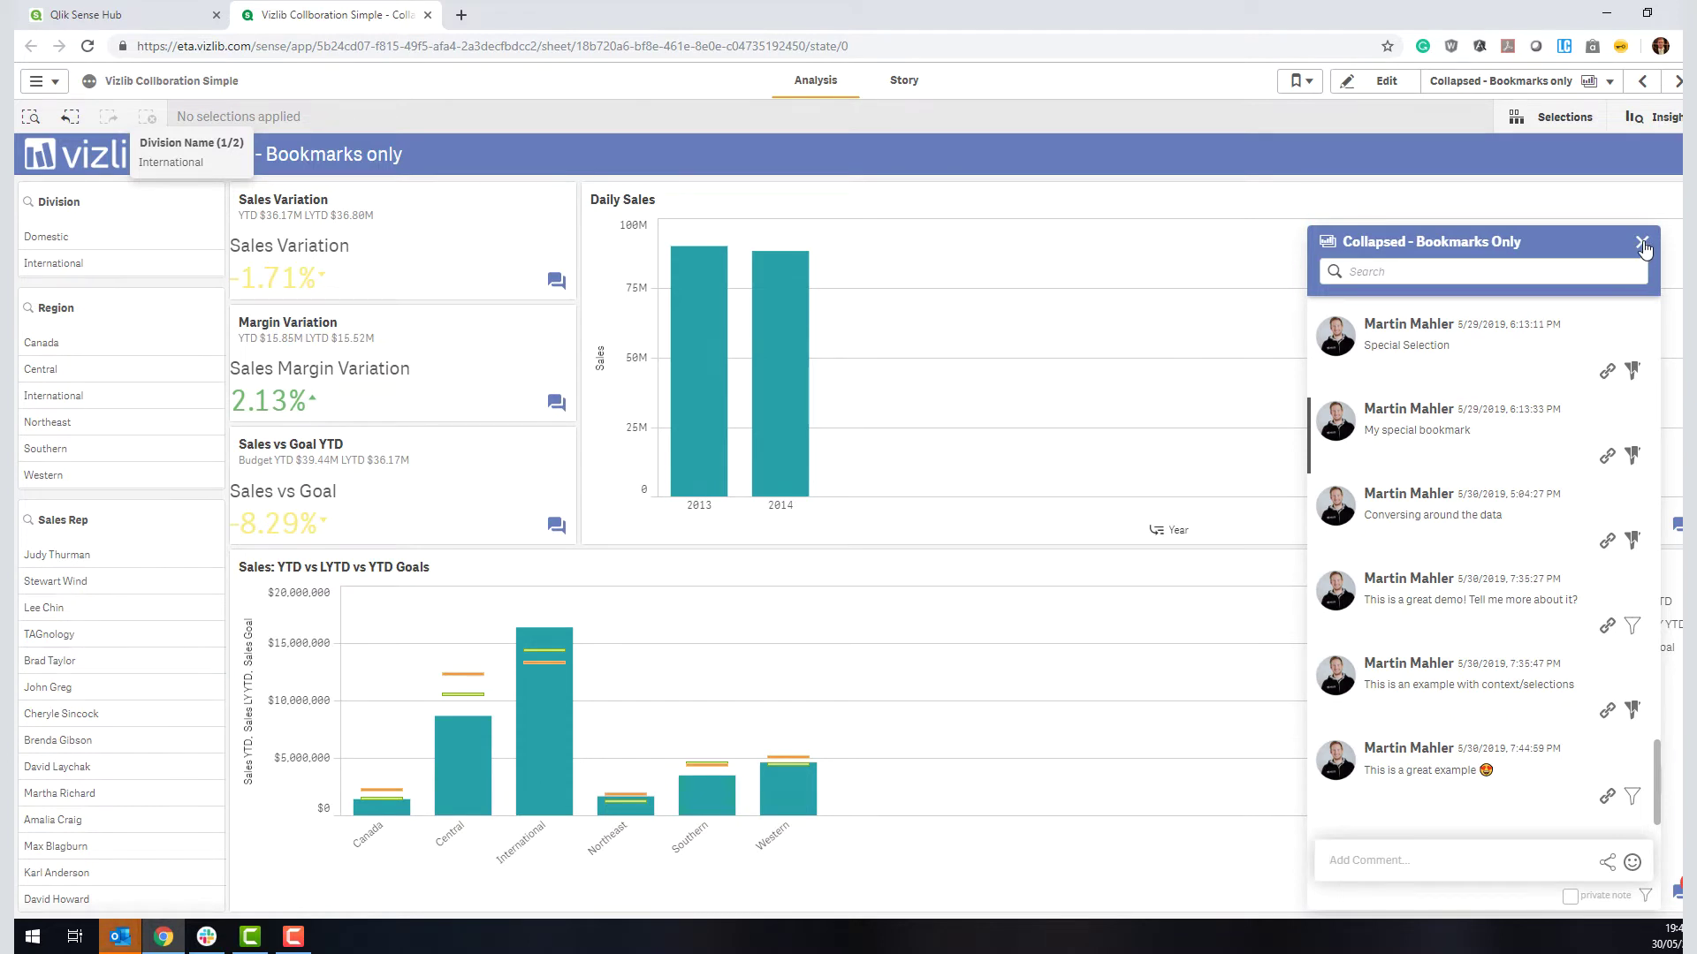
Step: Close the sheet comments and open the Sales vs Goal YTD object's comment thread
click(1641, 244)
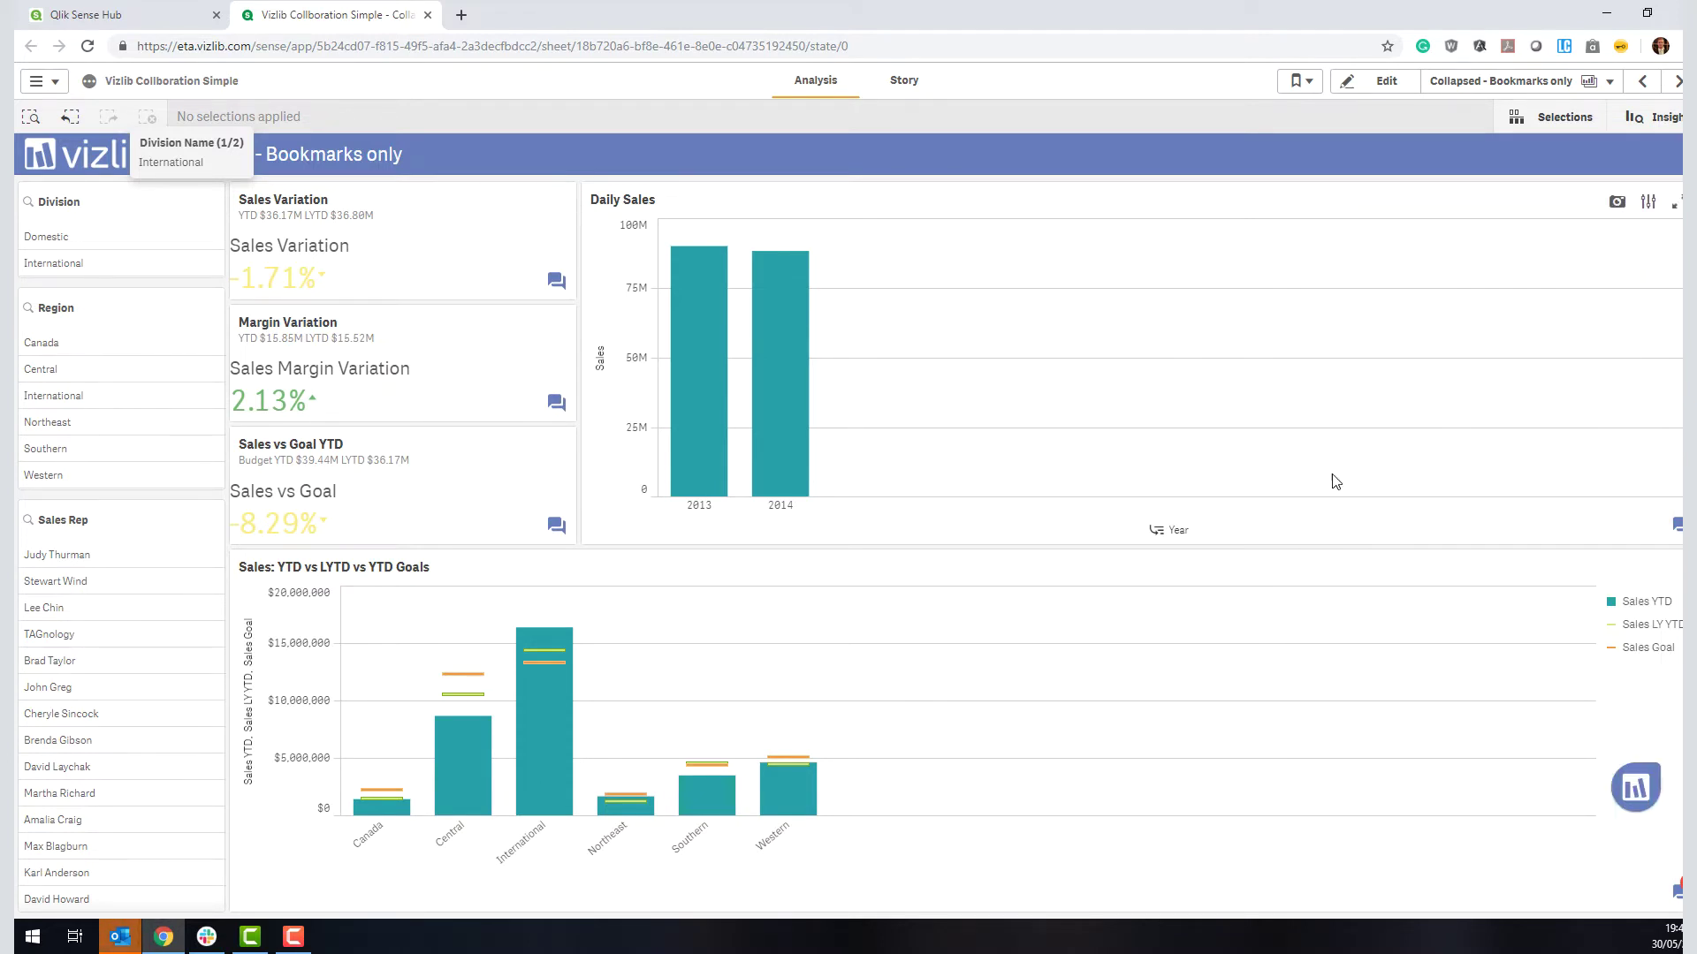
click(994, 523)
click(1624, 162)
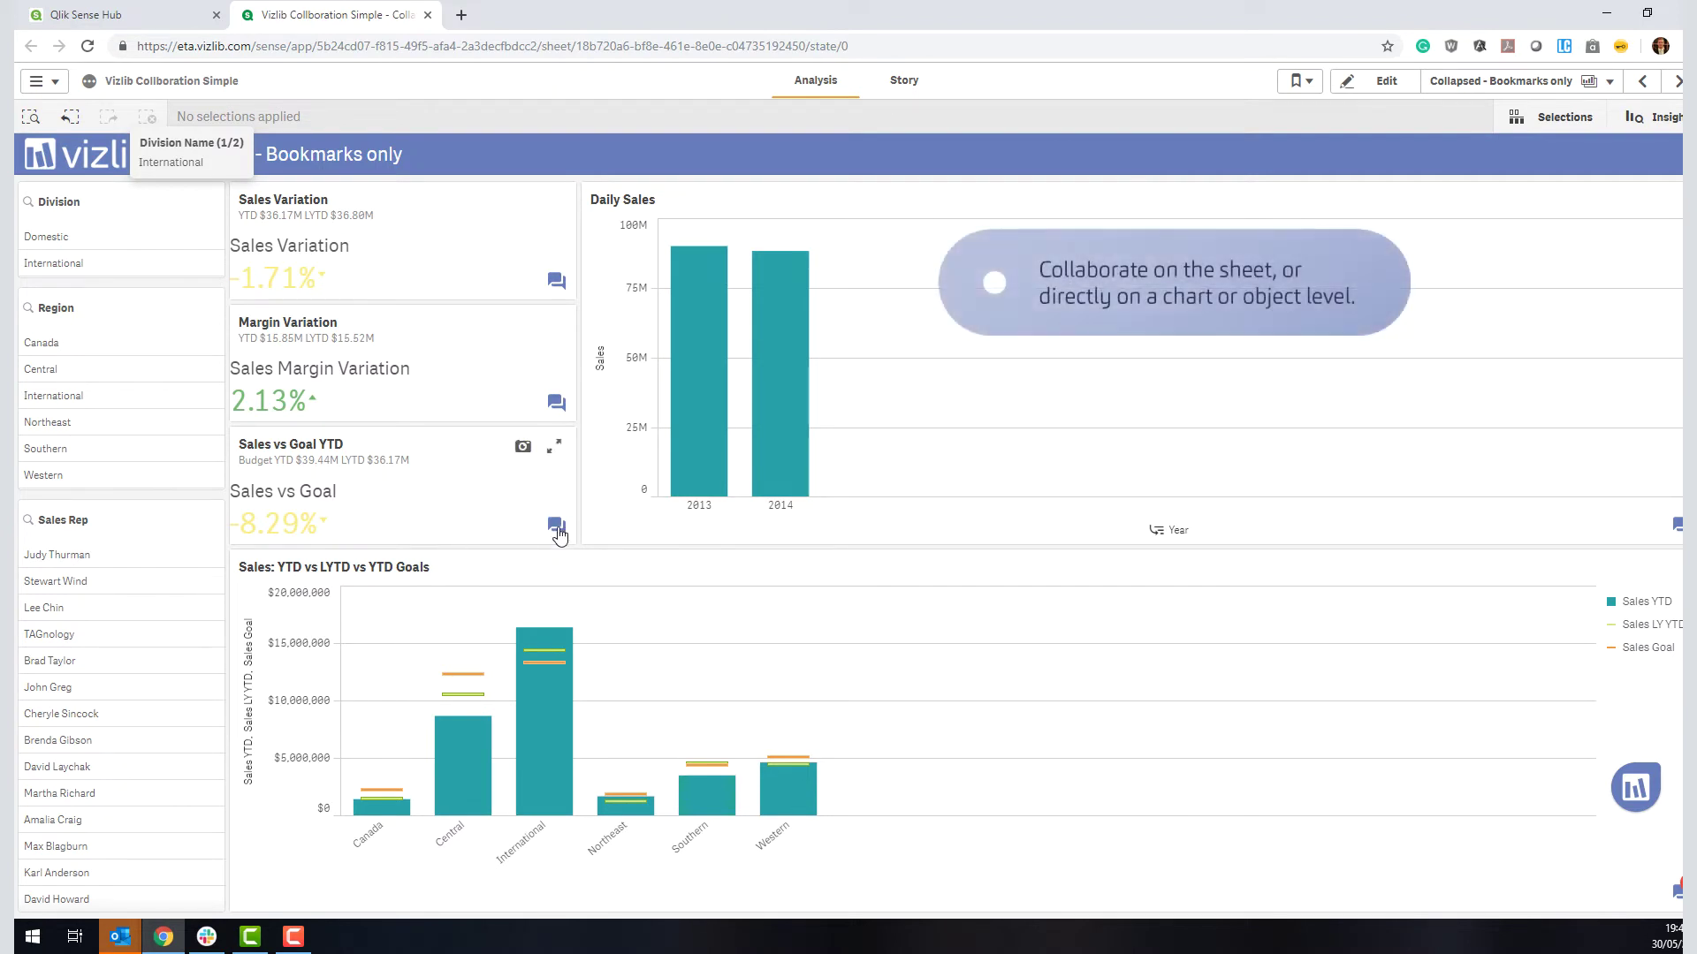
click(556, 527)
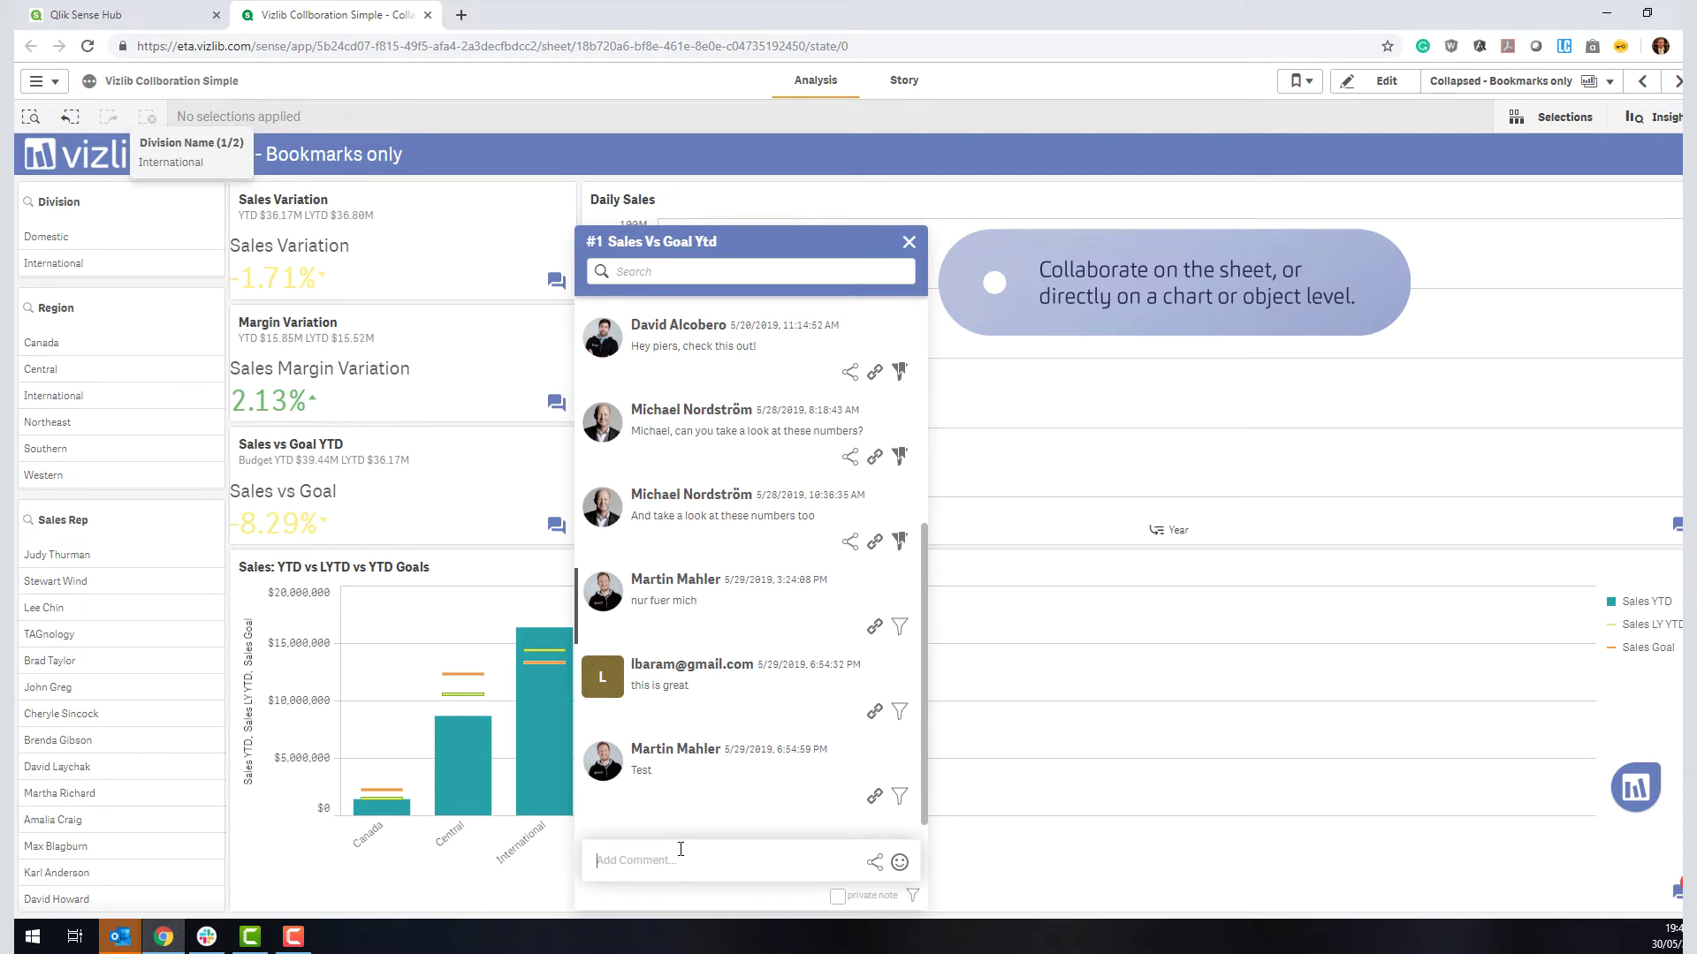
click(680, 849)
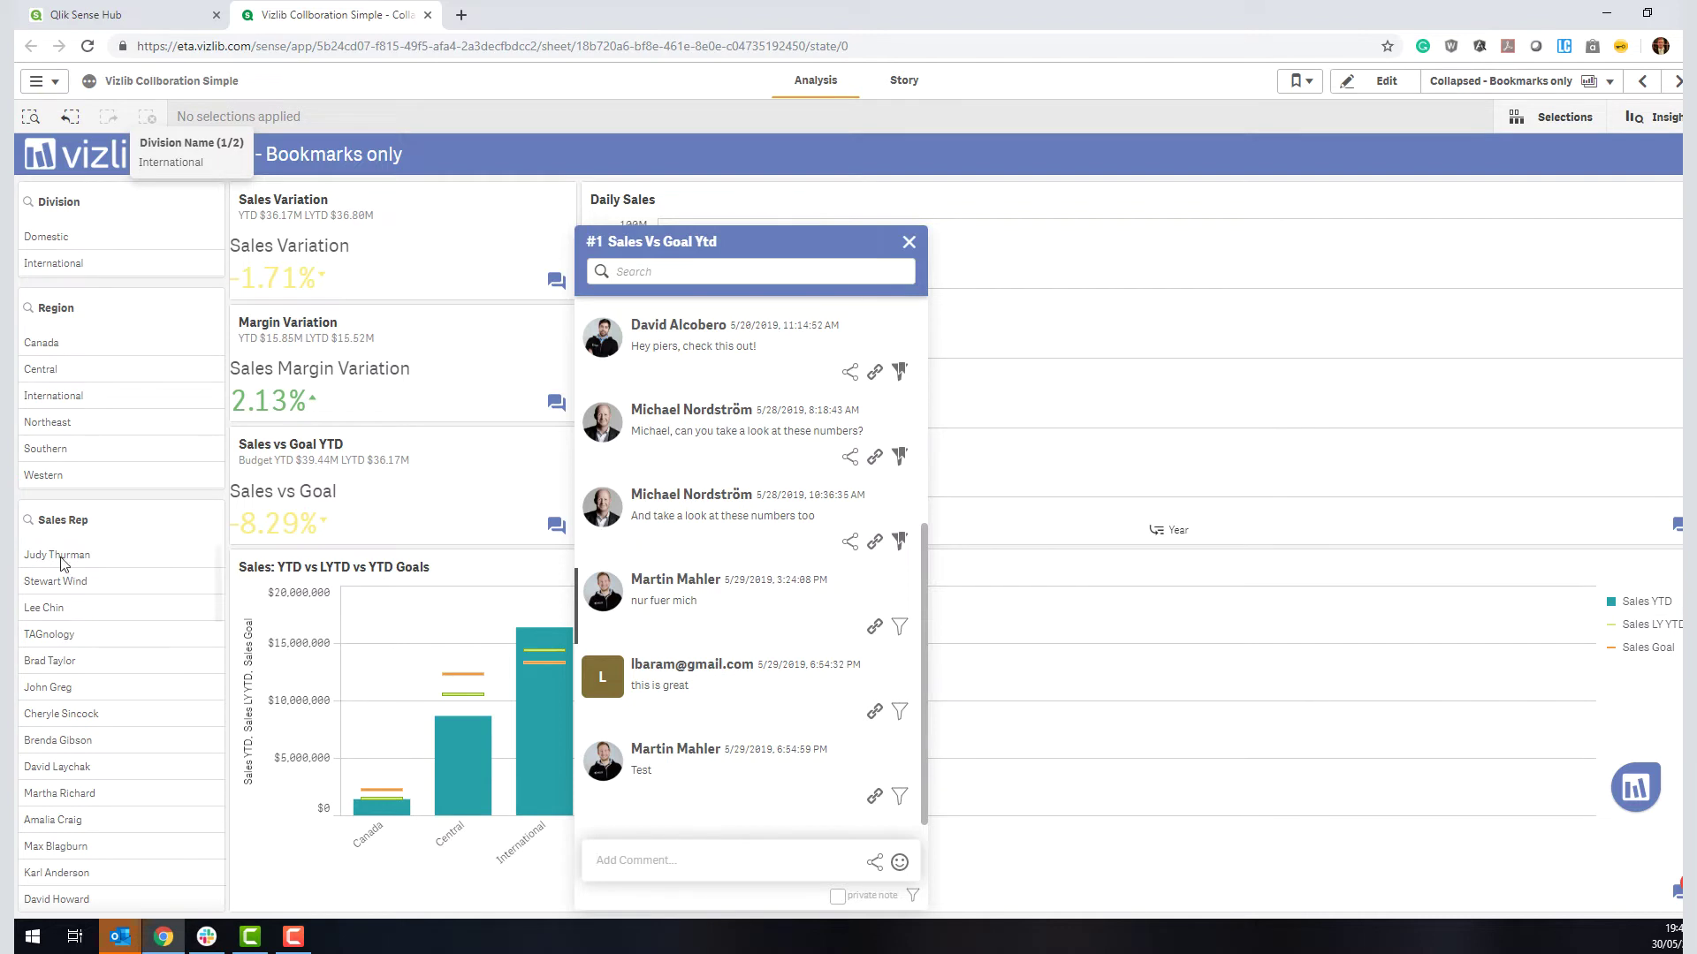
Step: With Region set to Southern, post the comment '-20% does look right' on Sales vs Goal YTD
click(55, 448)
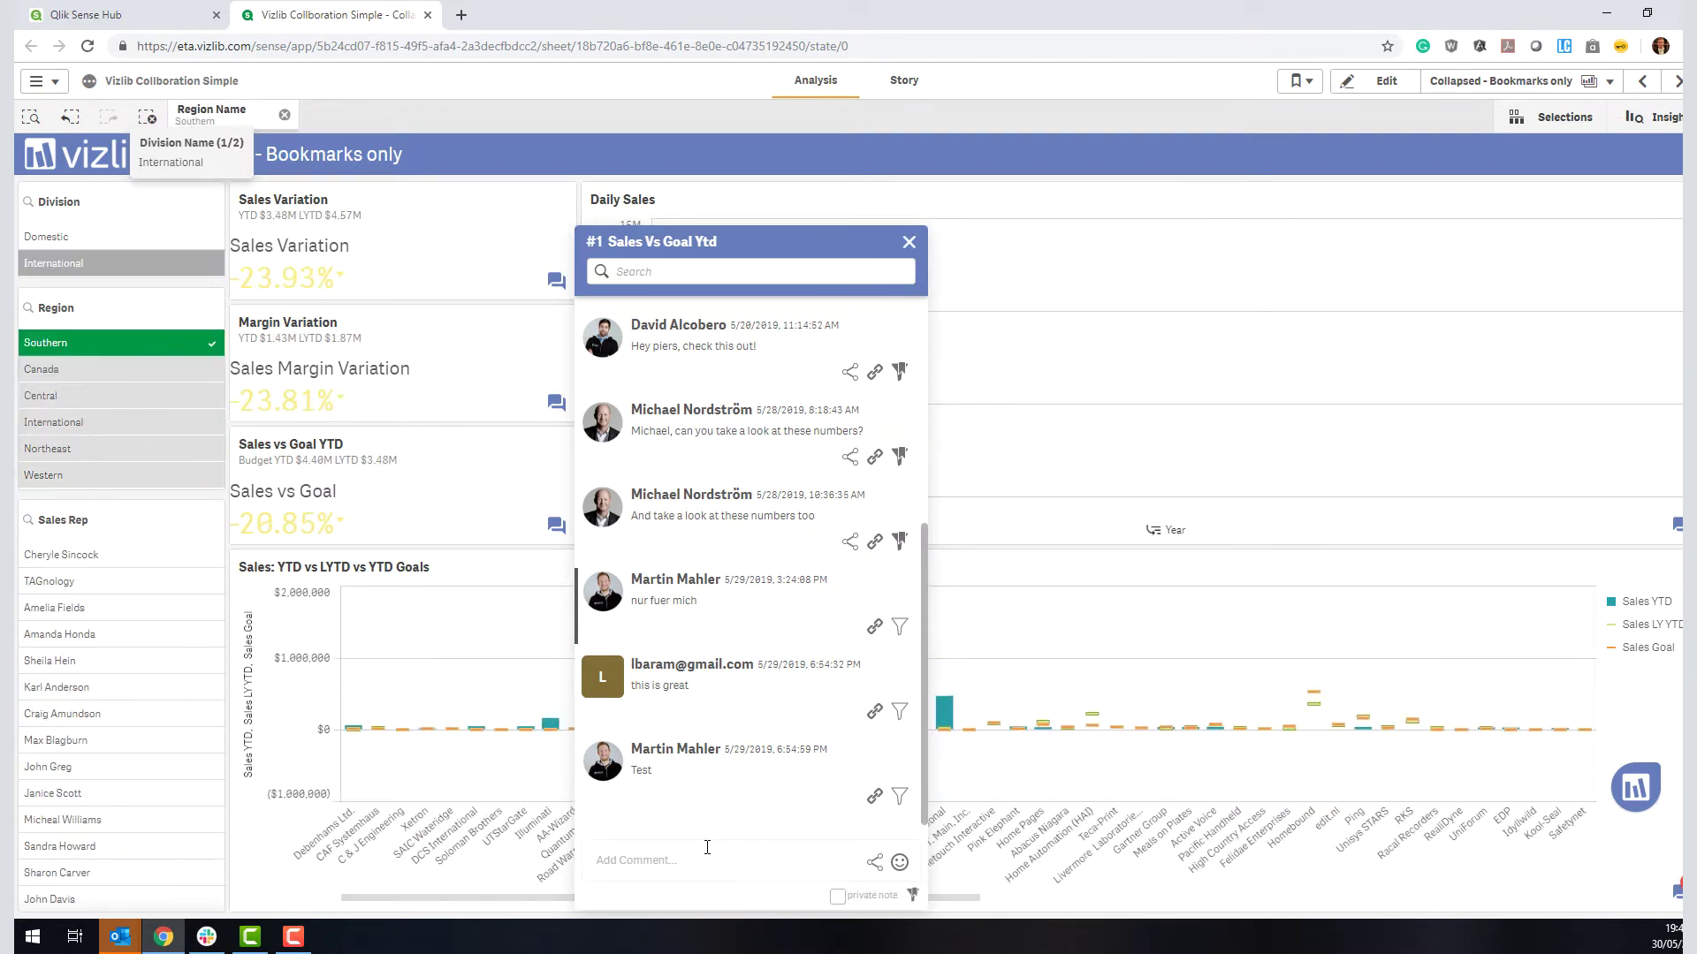
click(671, 849)
text(-20%)
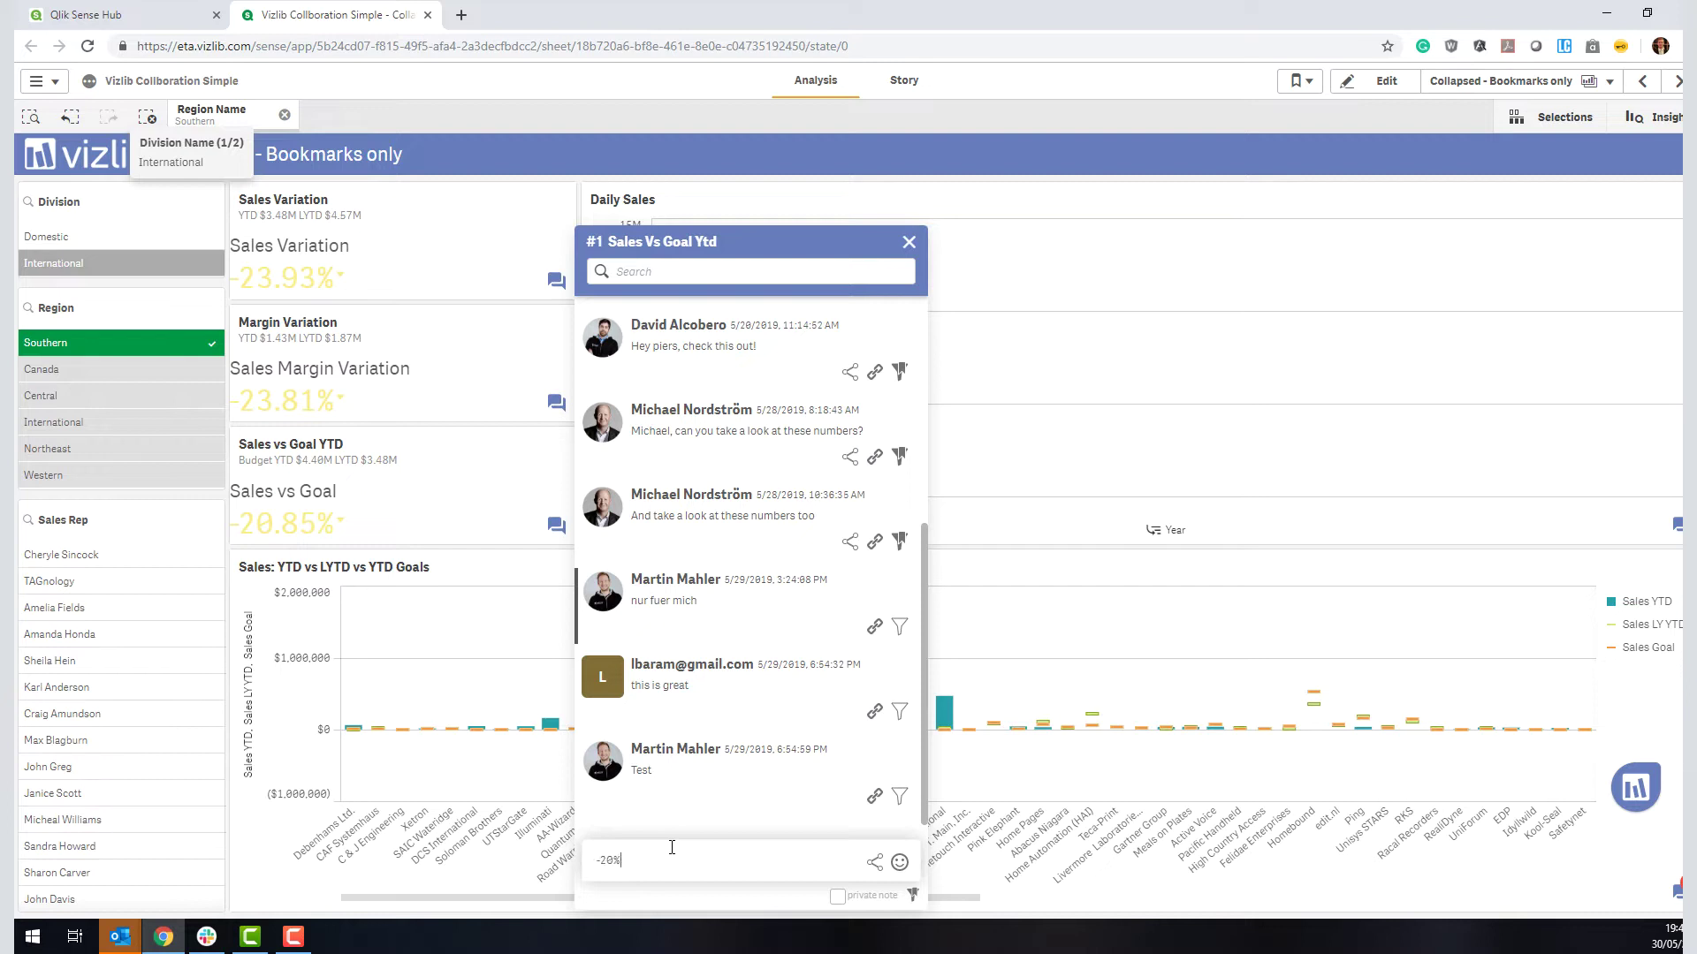
text( does look right? Anybody can help?)
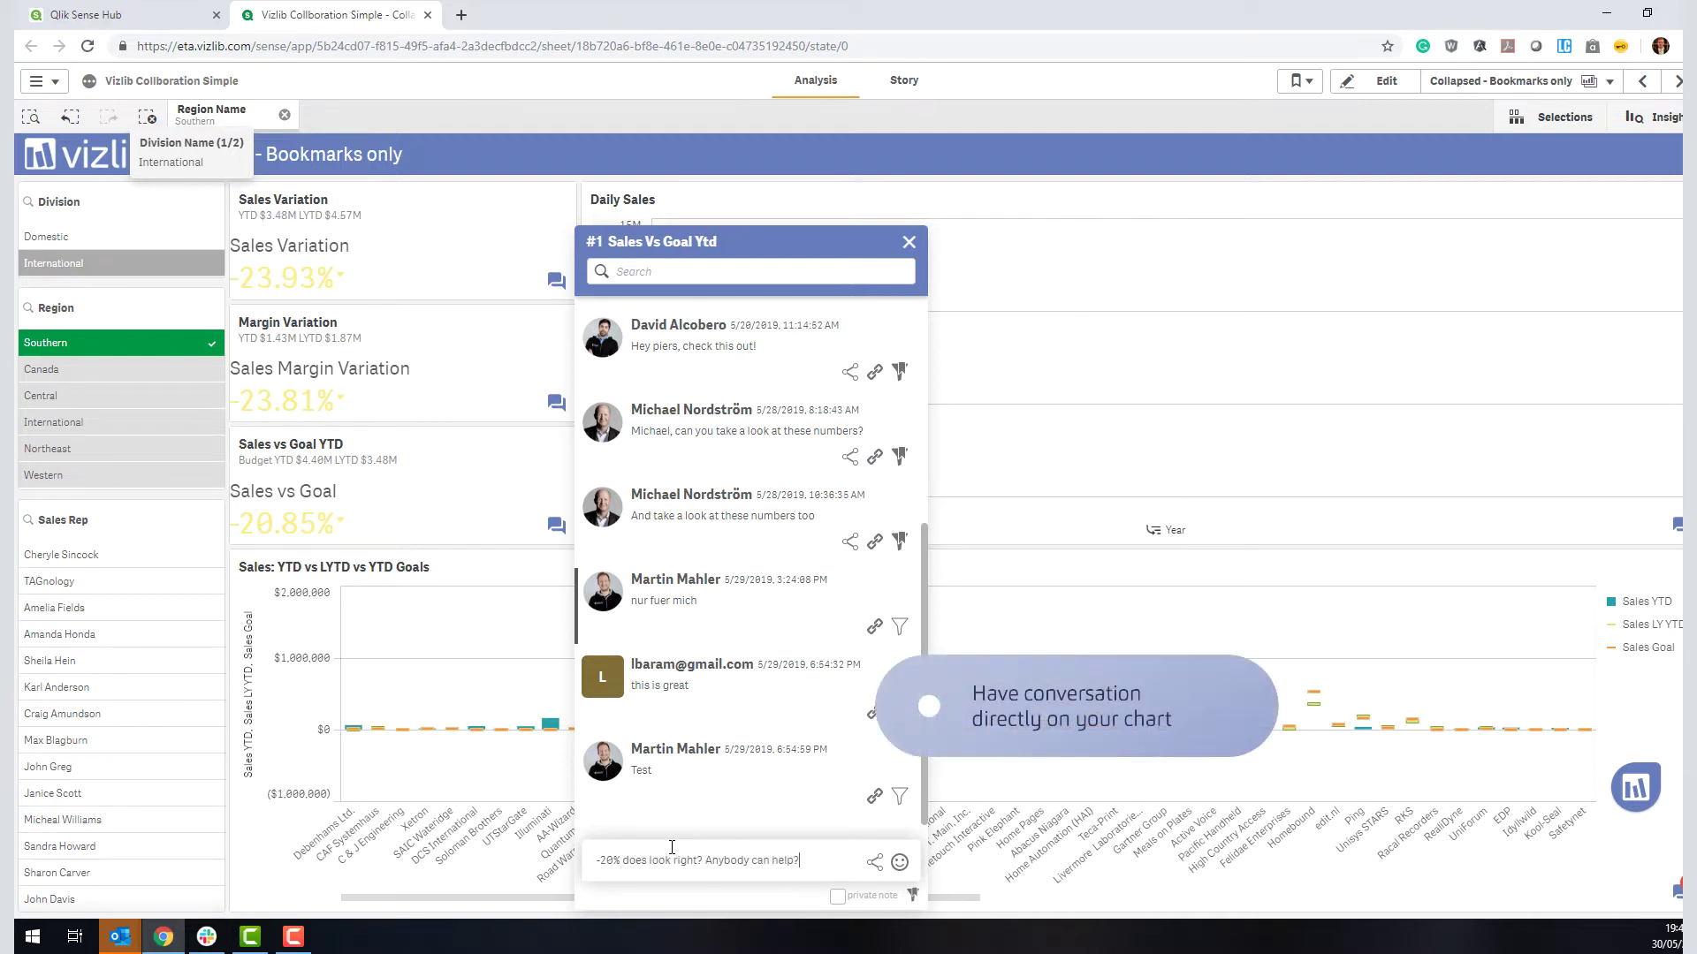
key(Return)
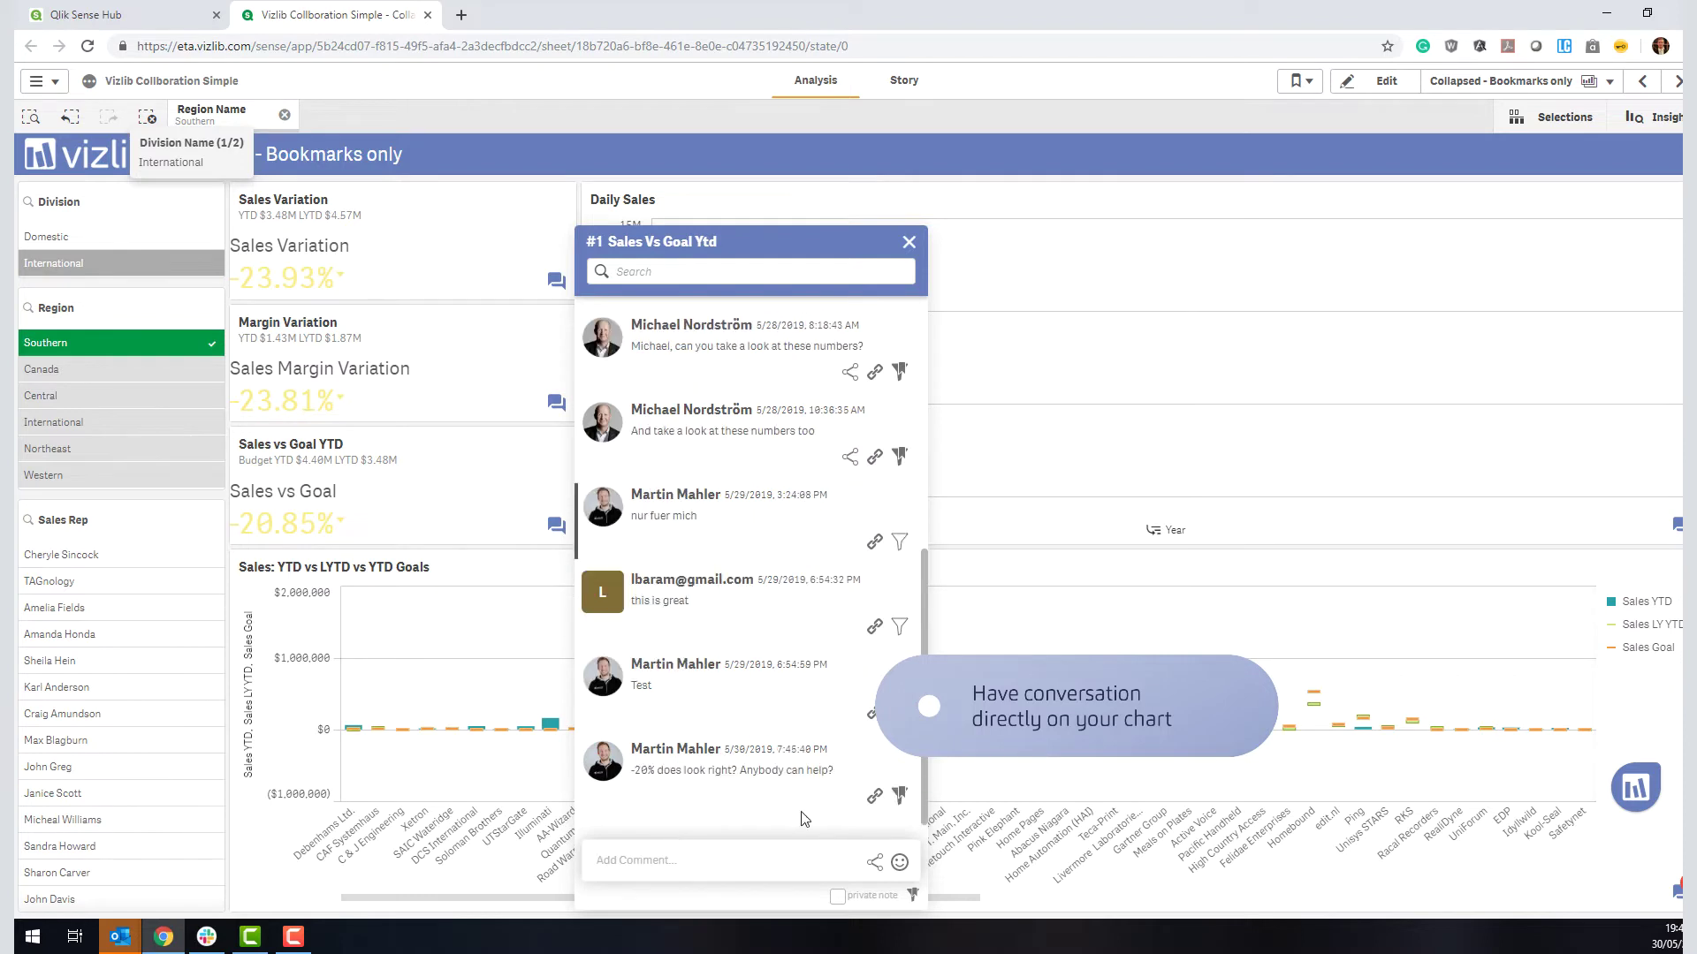
Step: Clear the Southern selection, reapply it from the comment's bookmark, and clear it again
click(285, 119)
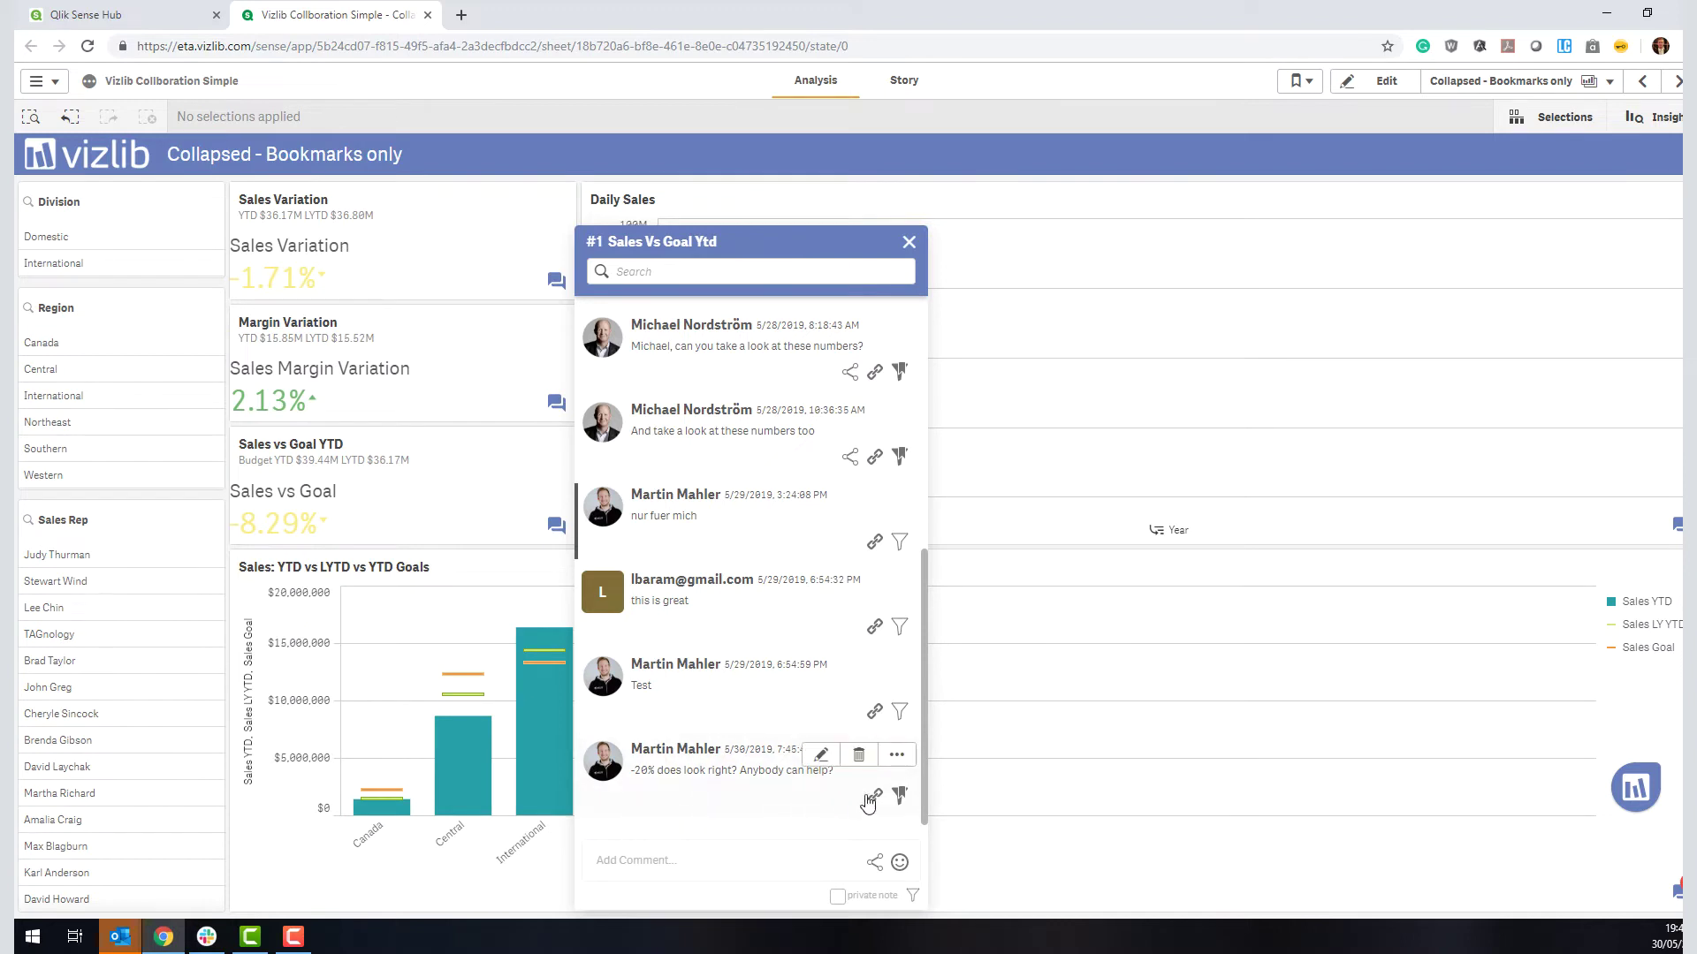
click(900, 795)
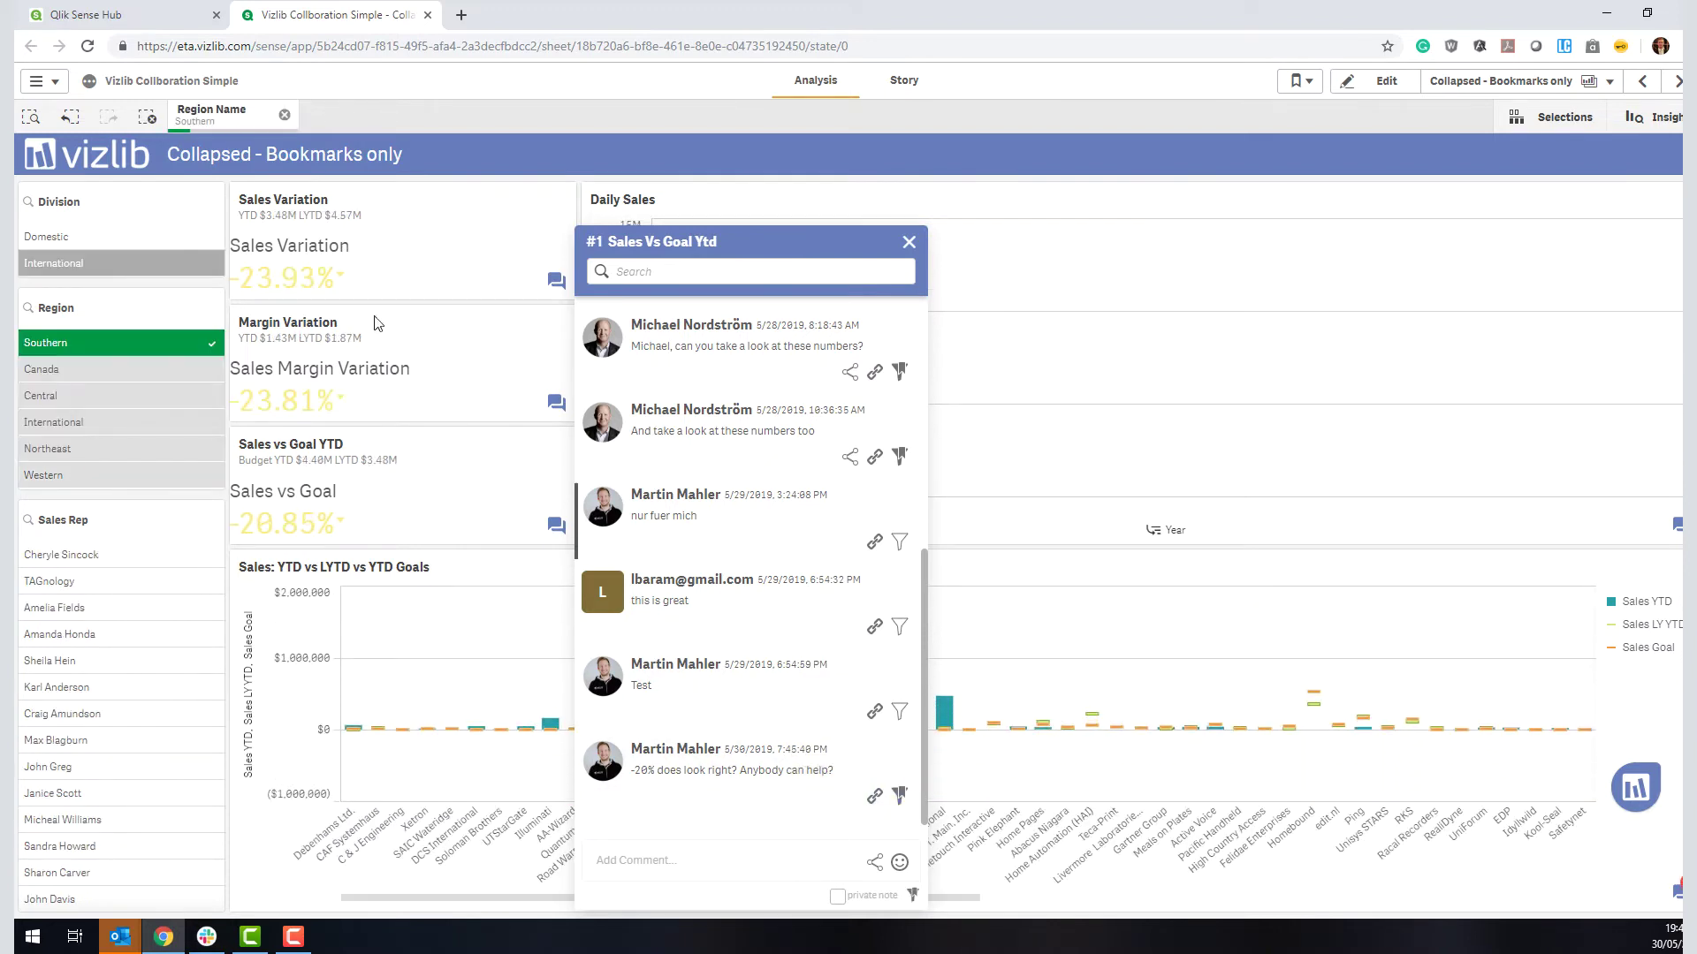
click(284, 117)
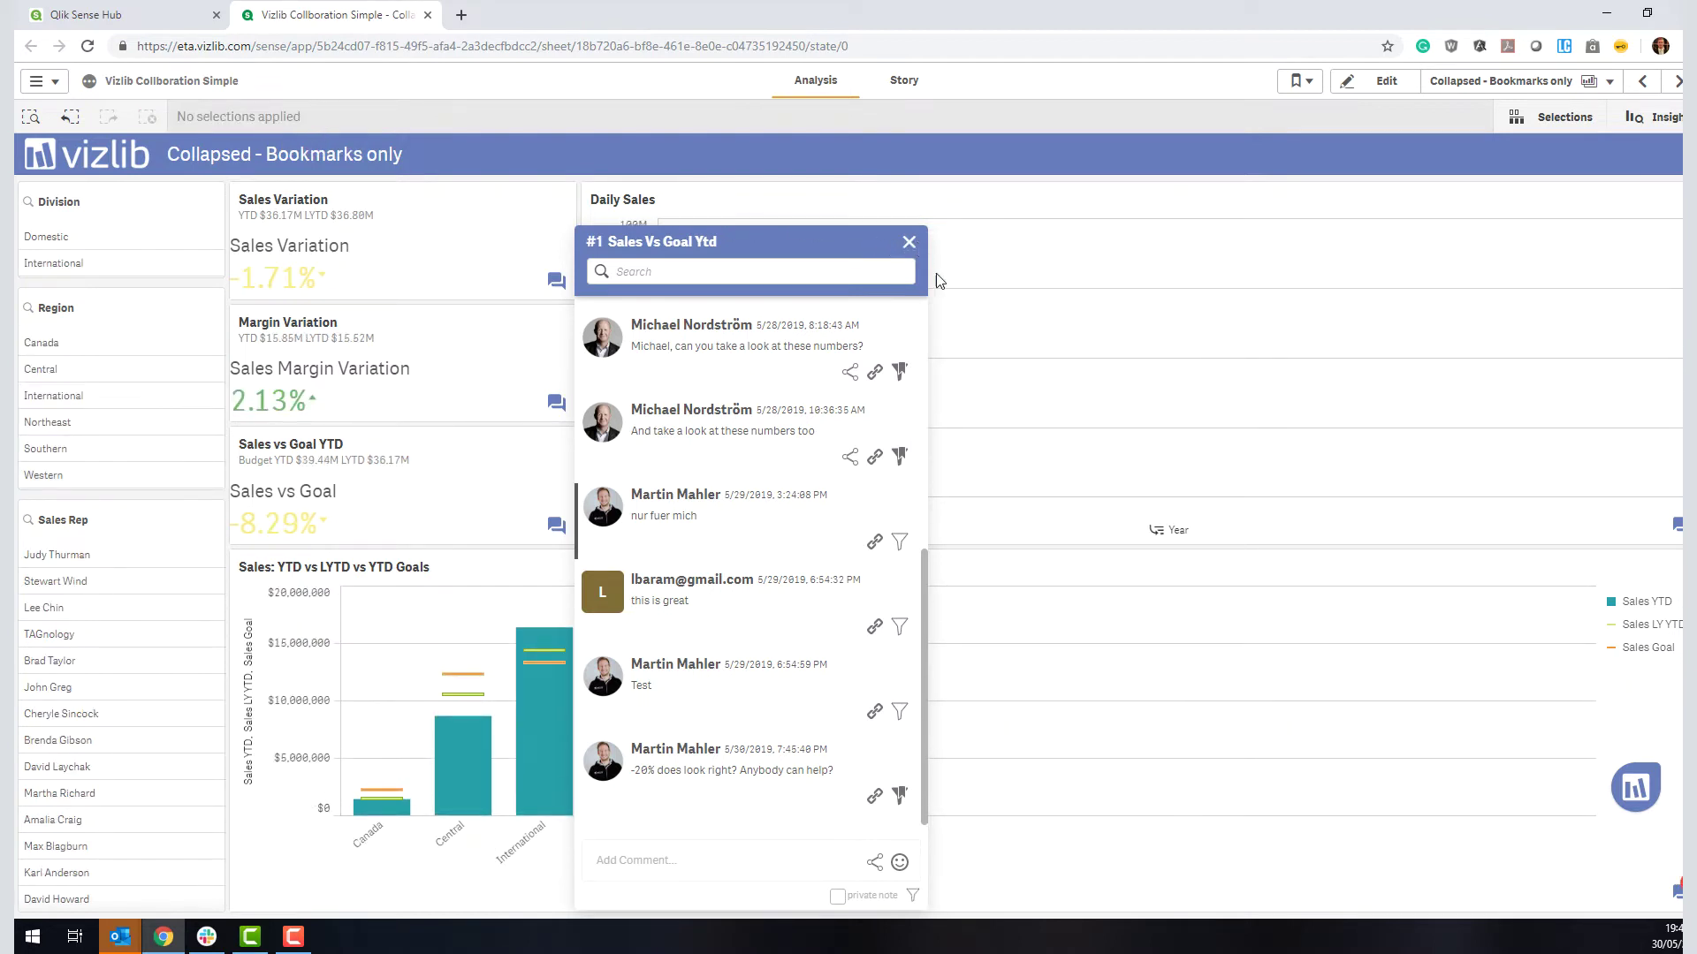
Step: Add the private note 'FOr myself: Review later' on Sales vs Goal YTD and close its comments
mouse_move(797, 803)
click(838, 896)
click(771, 860)
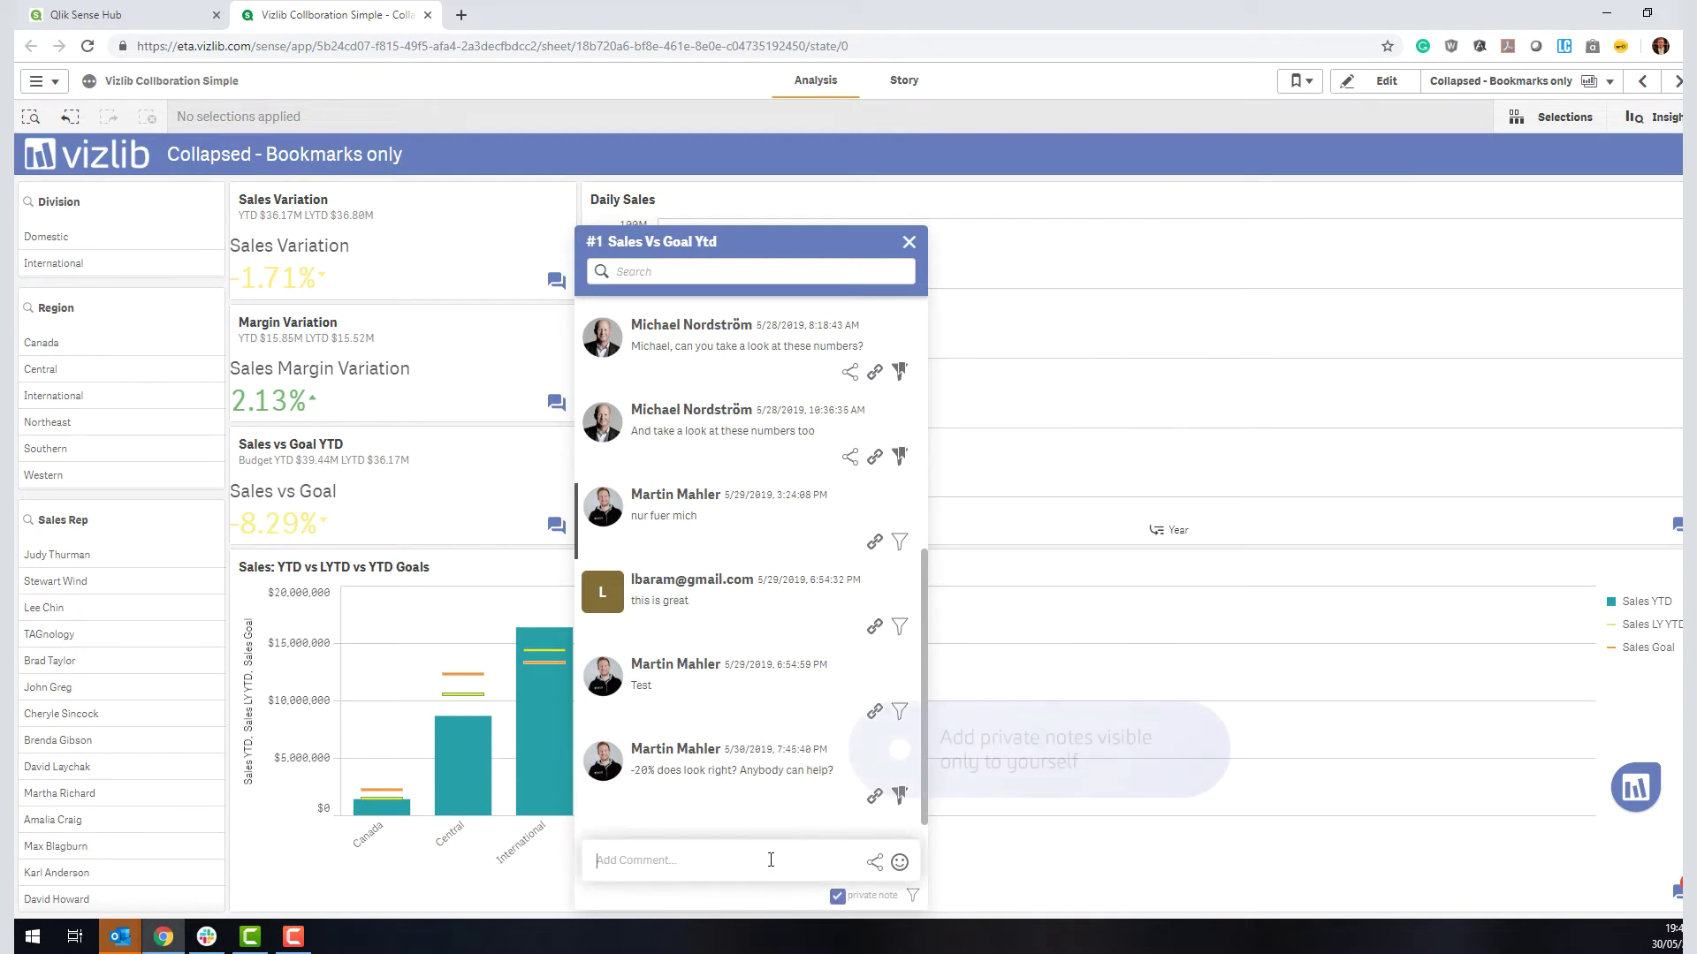
text(FOr myself: Review)
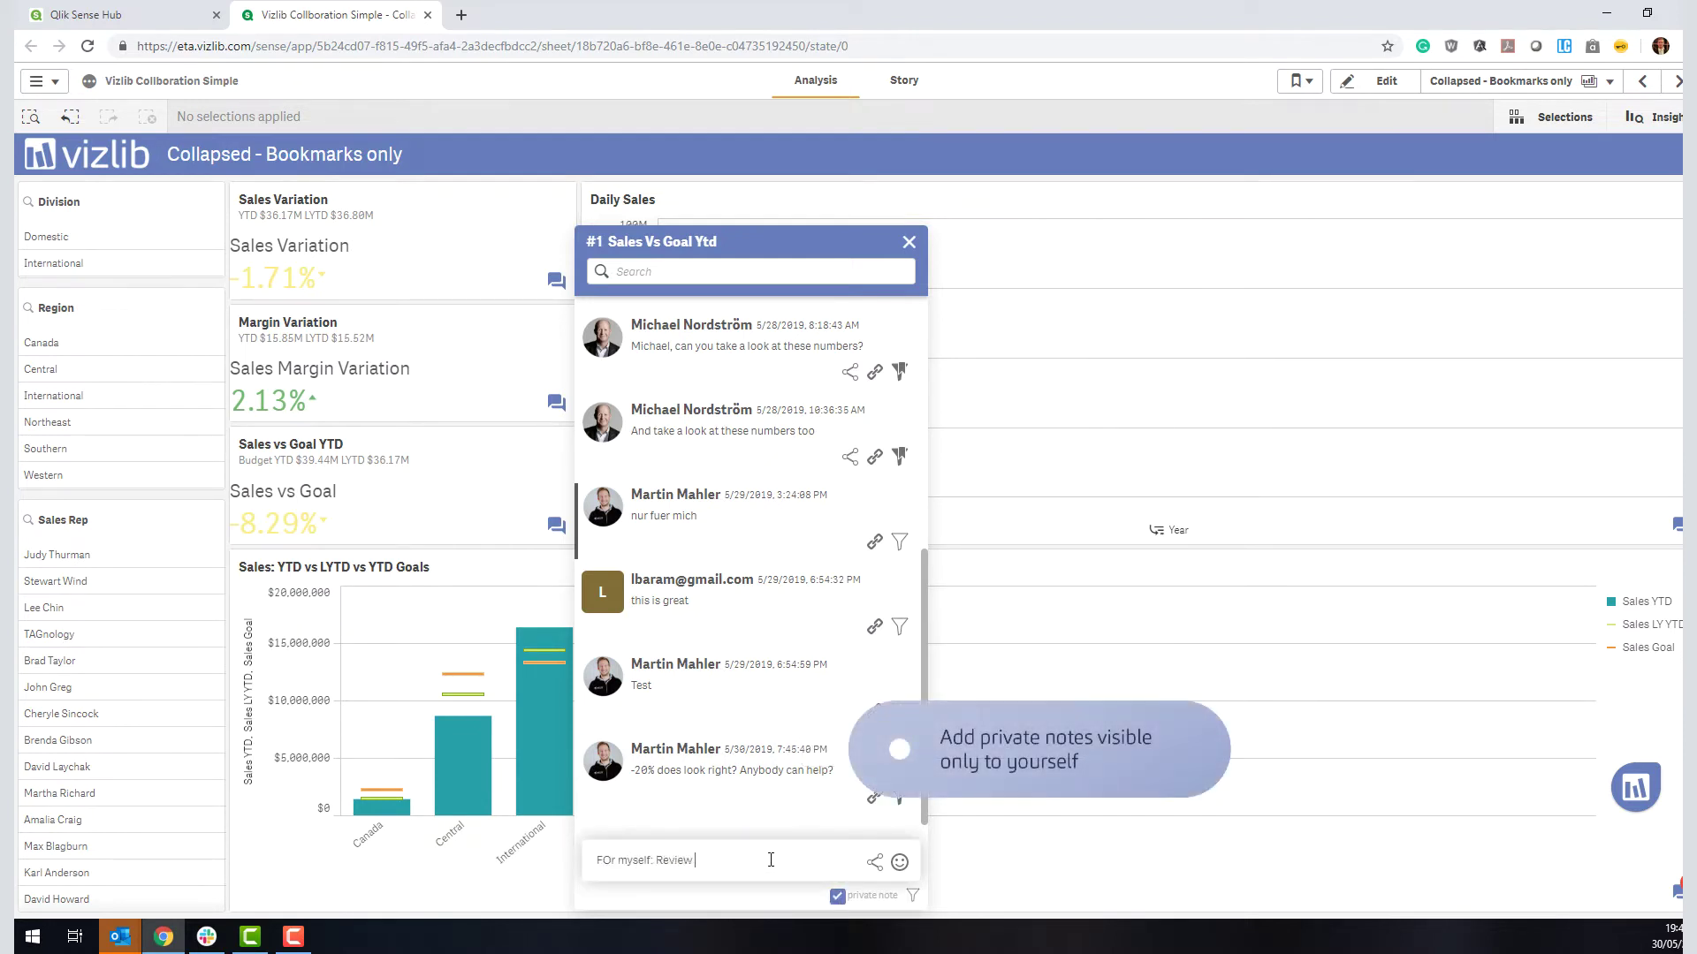
key(ctrl+a)
key(BackSpace)
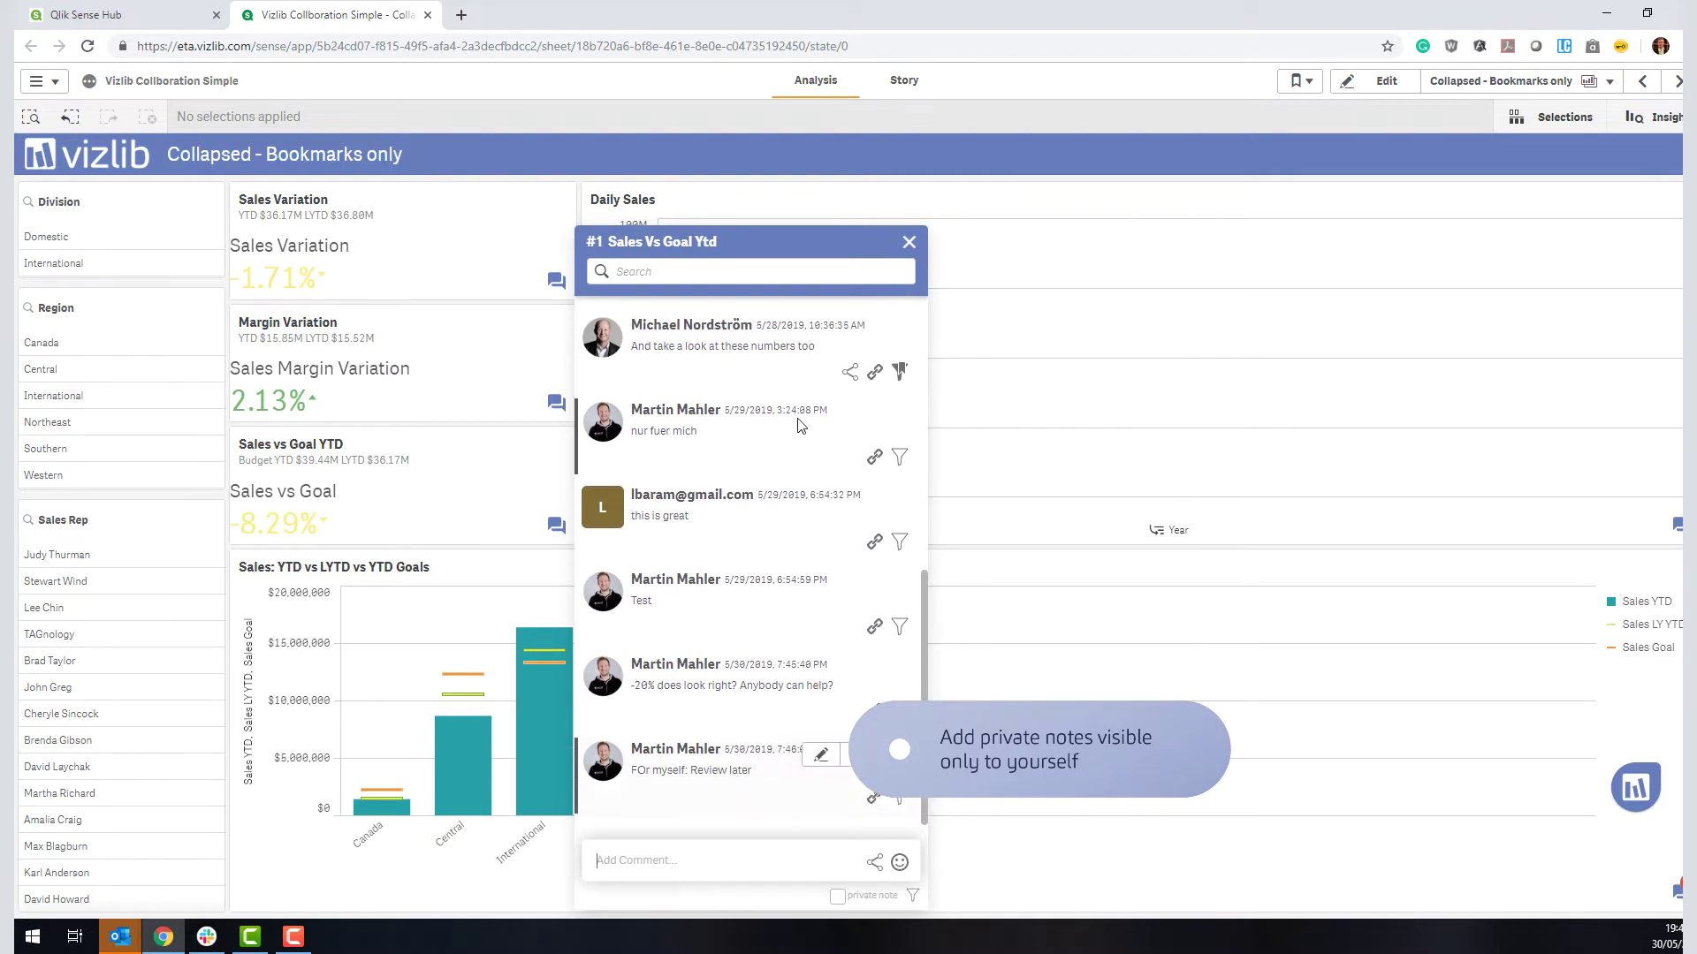
click(910, 245)
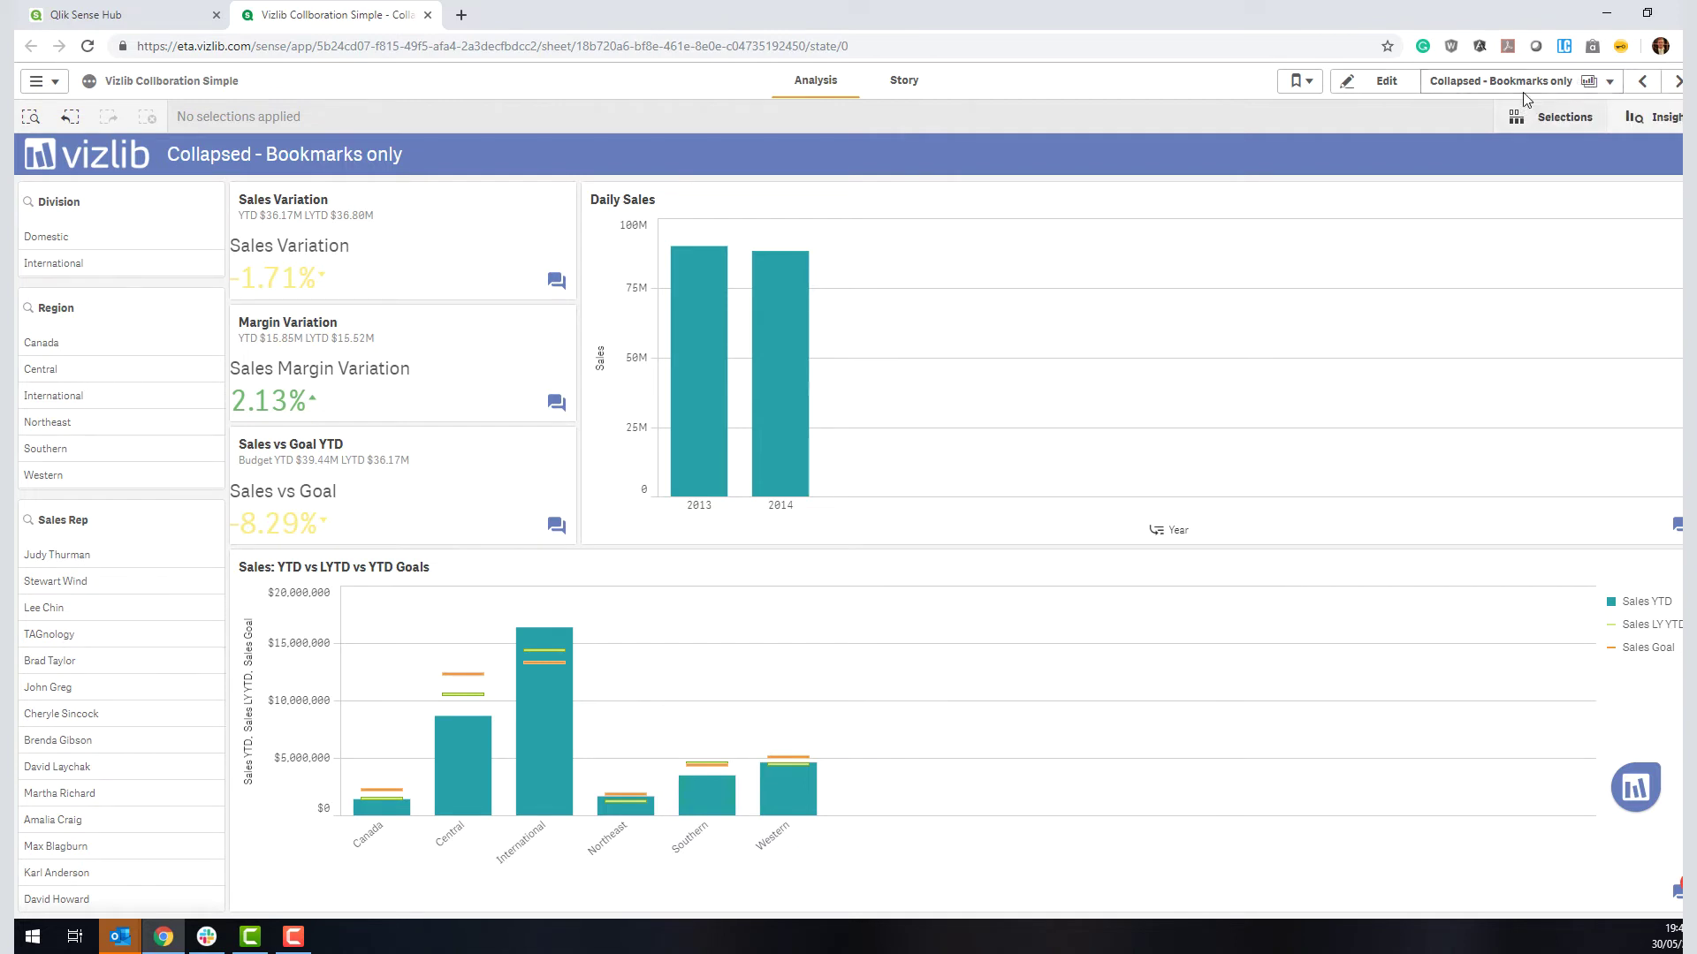
Step: Switch to the Only on visualizations sheet via the sheet list
click(1678, 81)
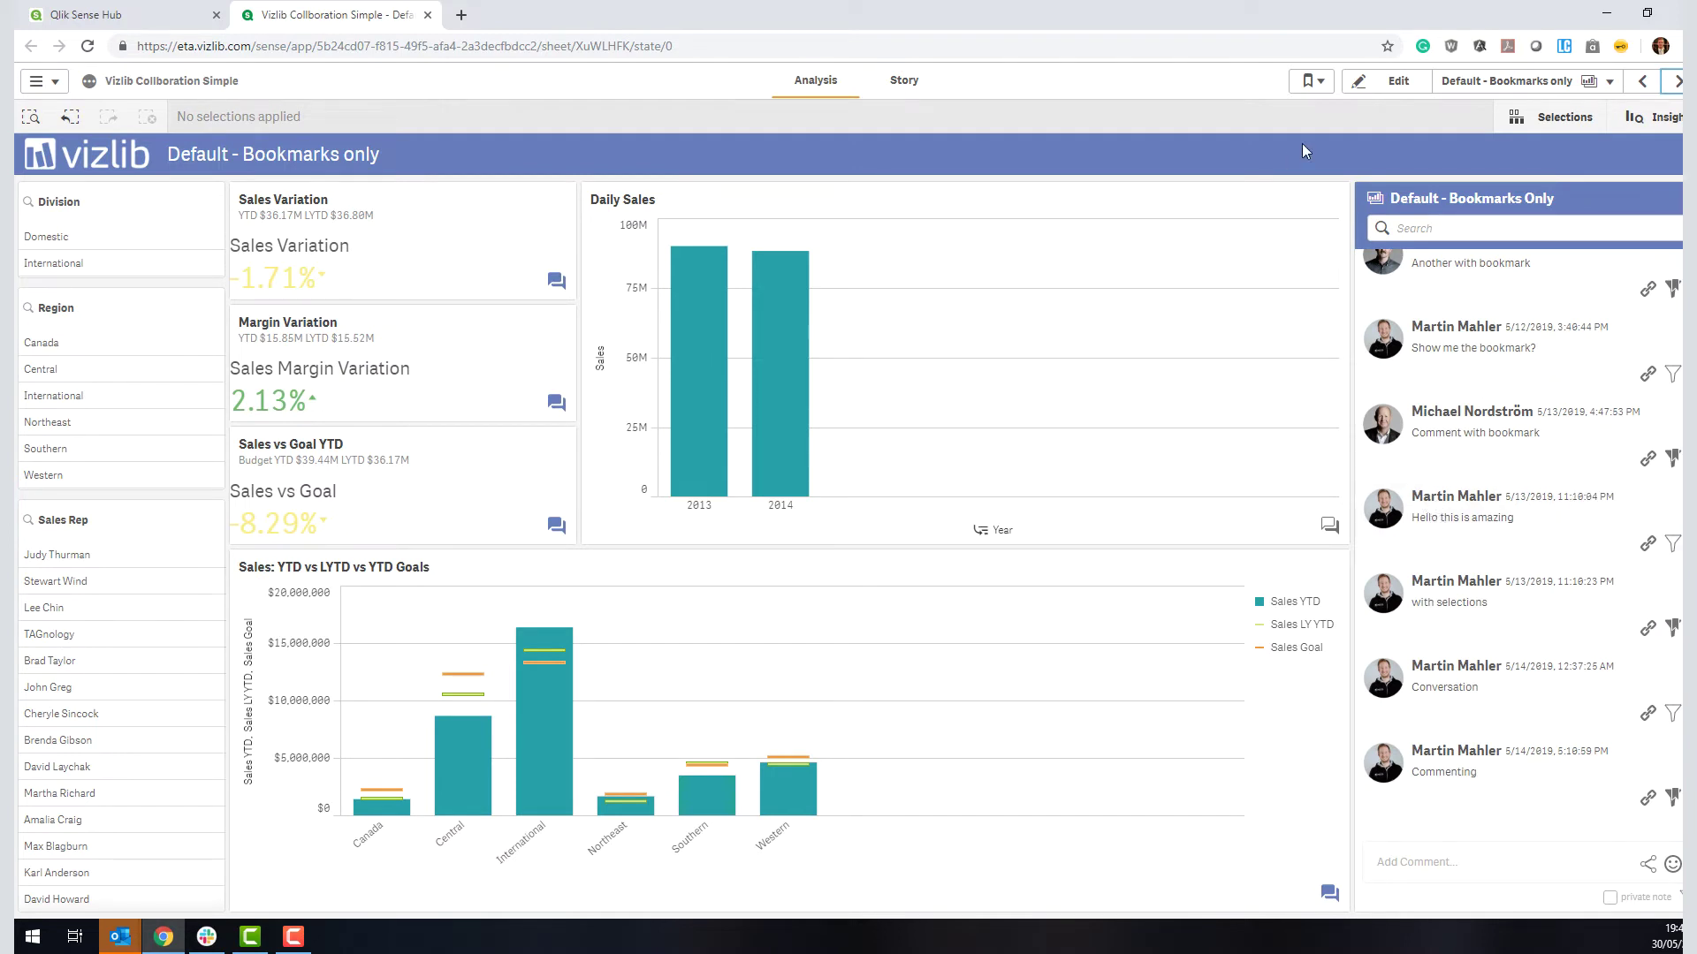
click(1502, 81)
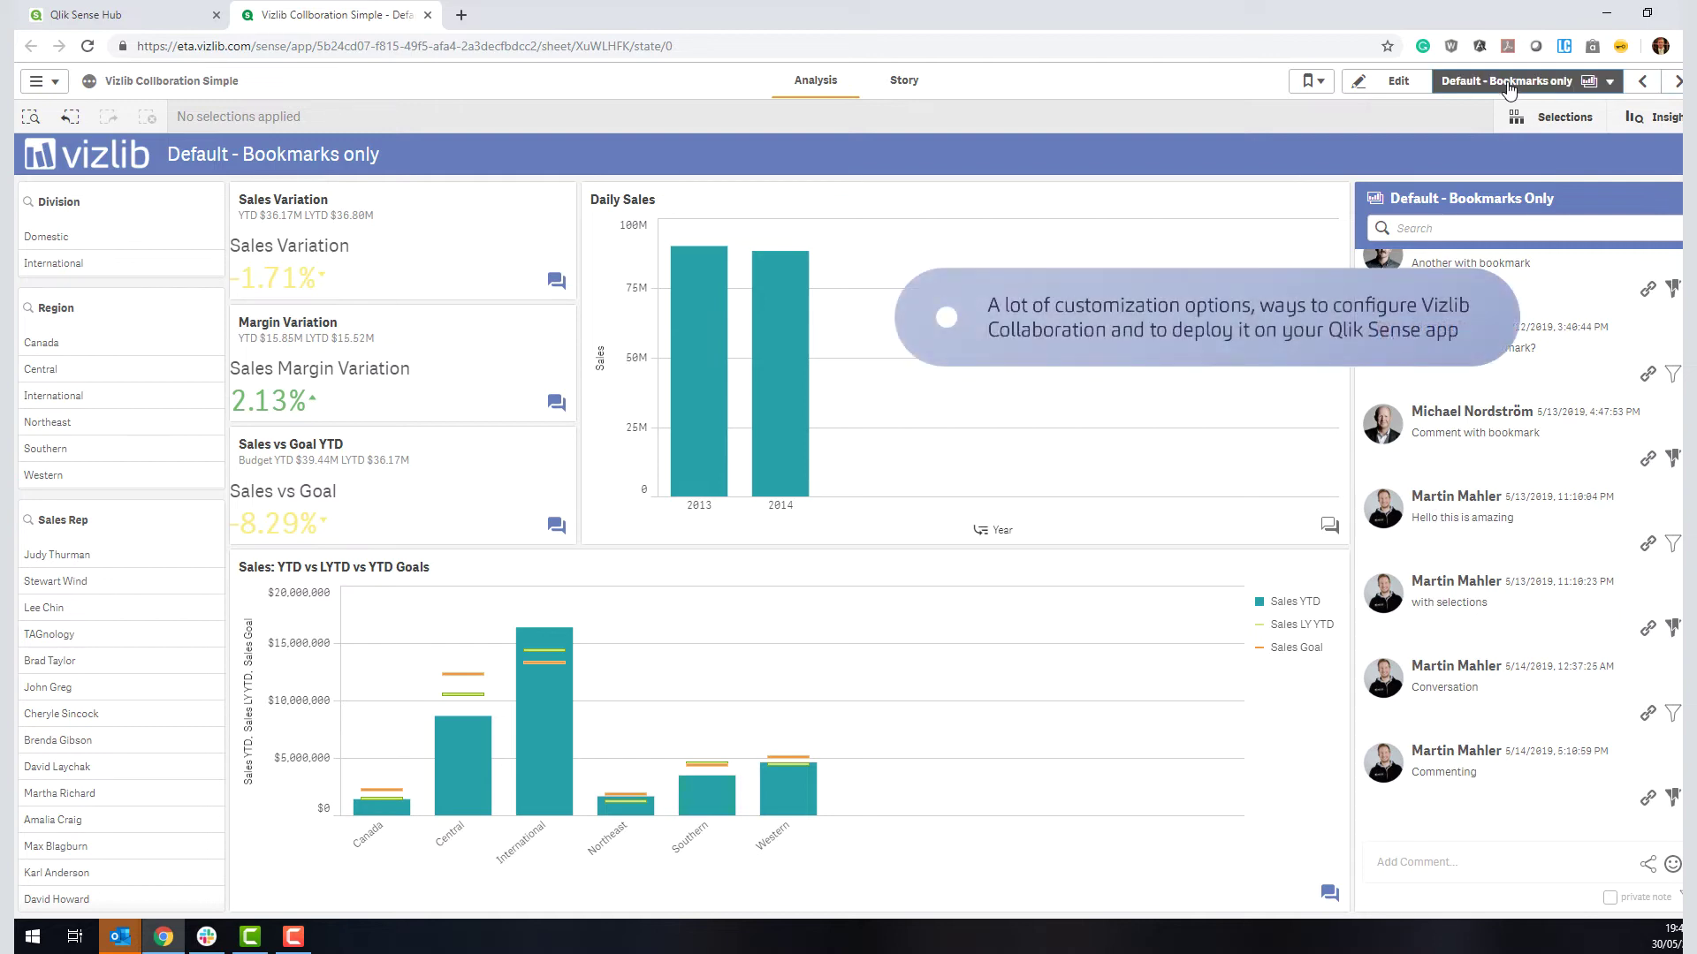
click(1449, 225)
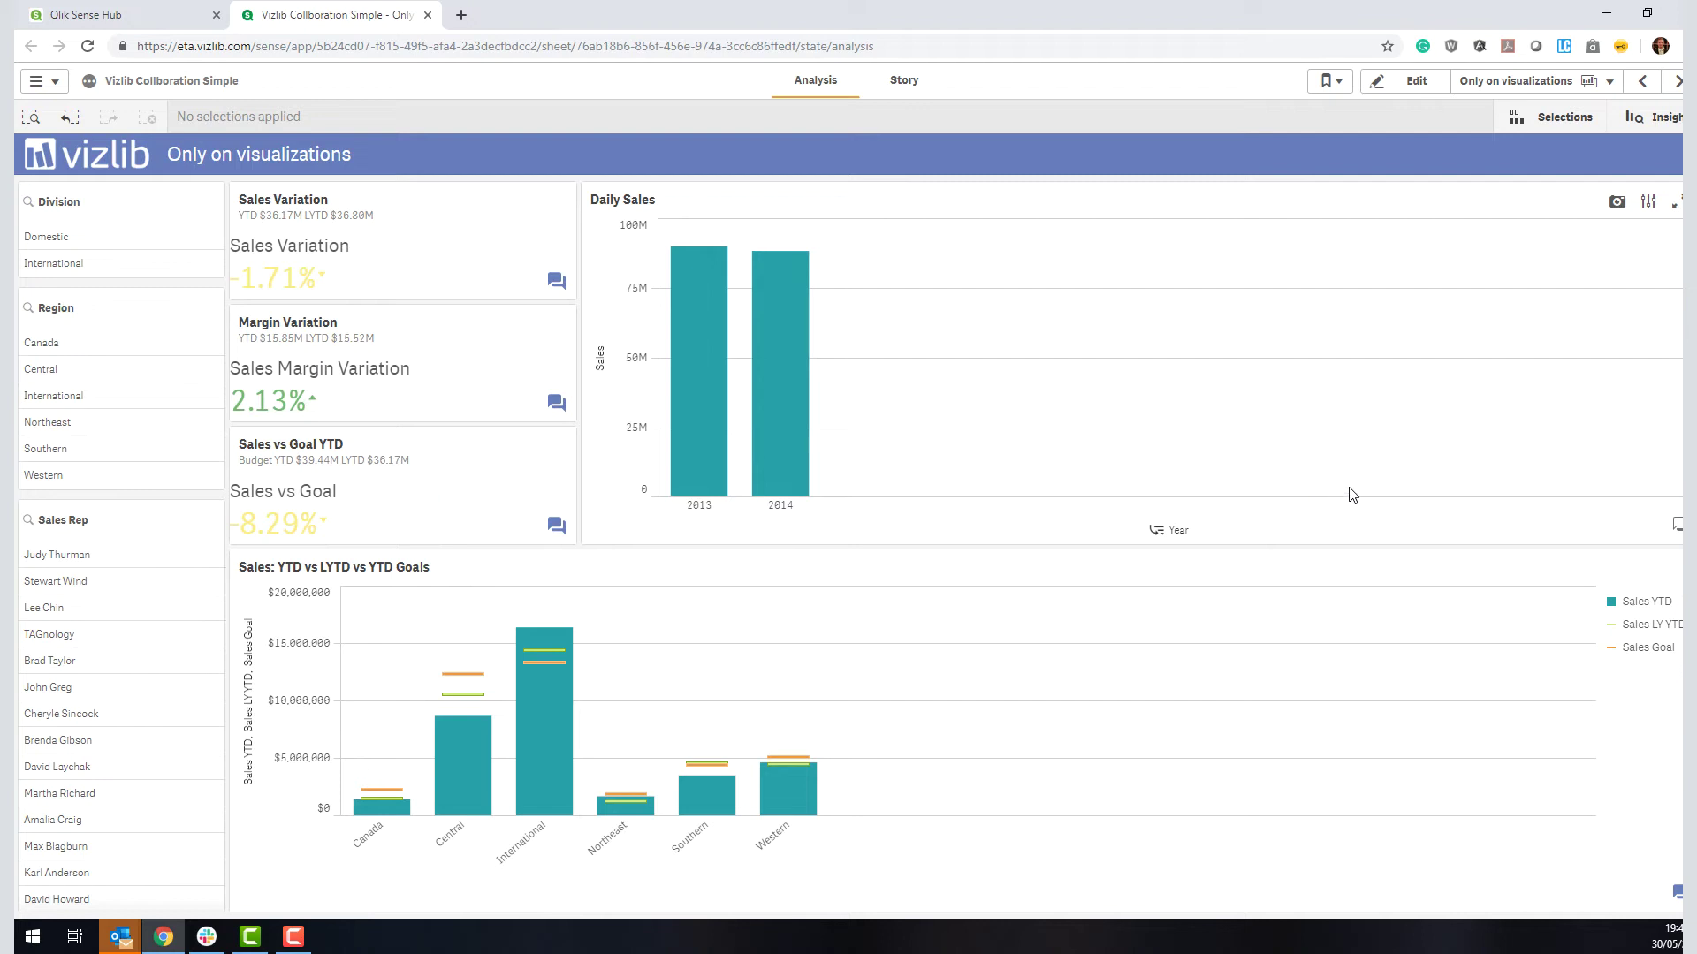
Step: Filter to year 2013, the first five sales reps in the list, and the International region
key(F10)
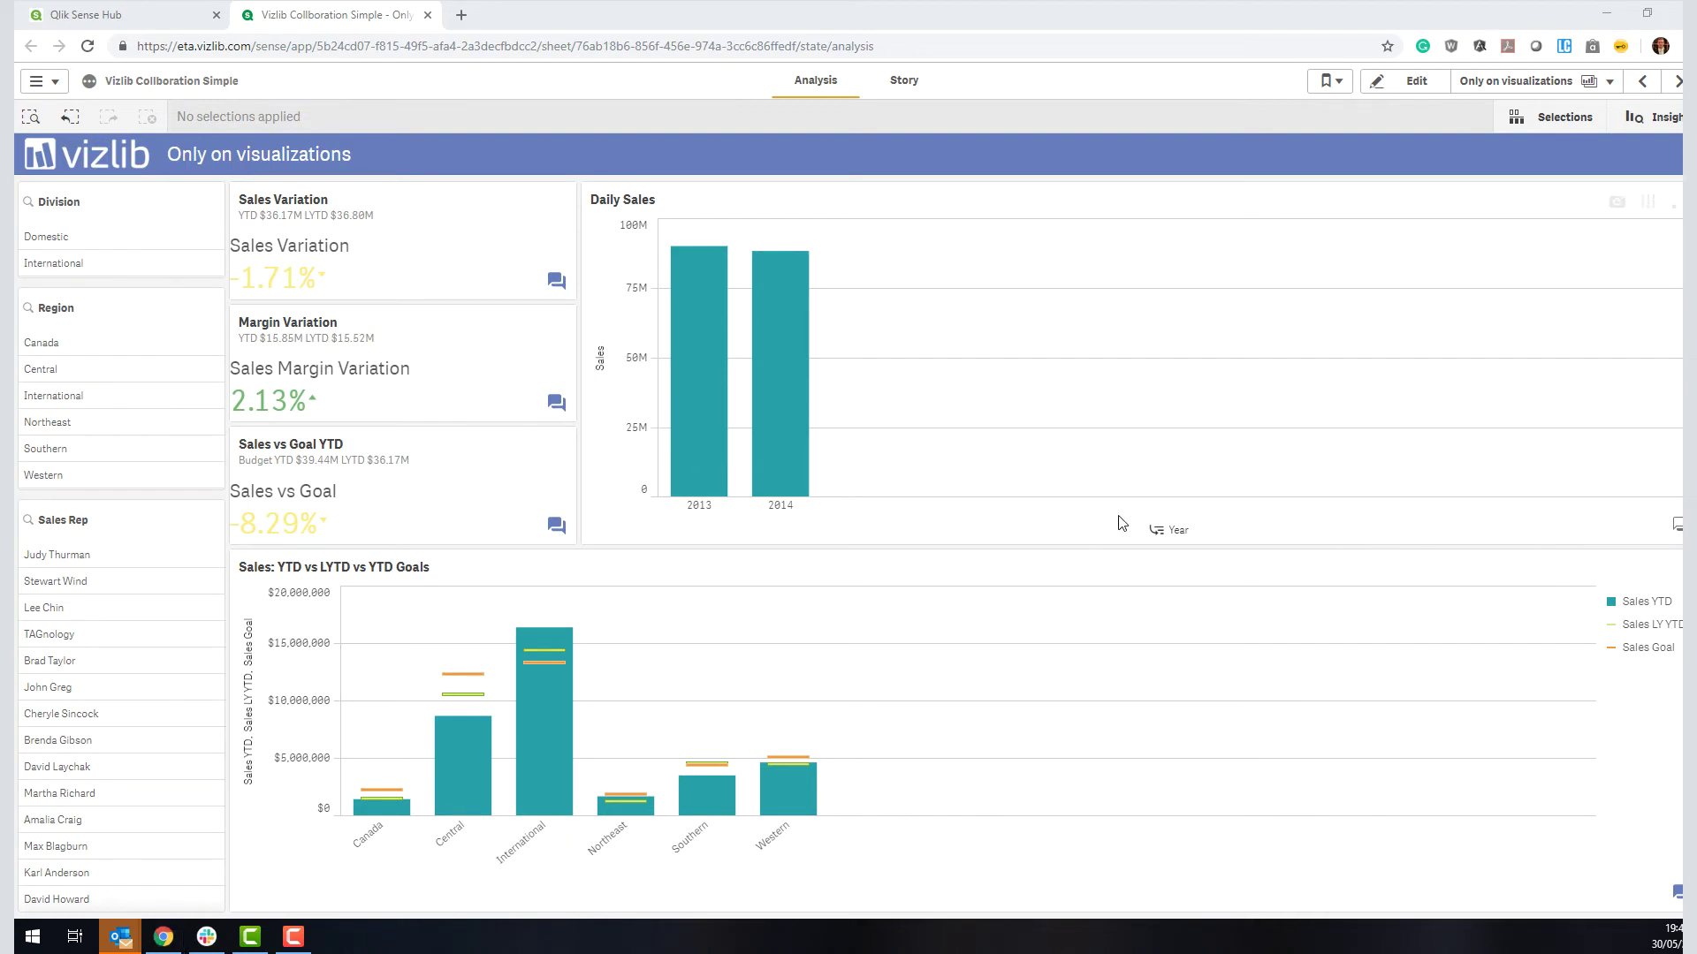
click(705, 475)
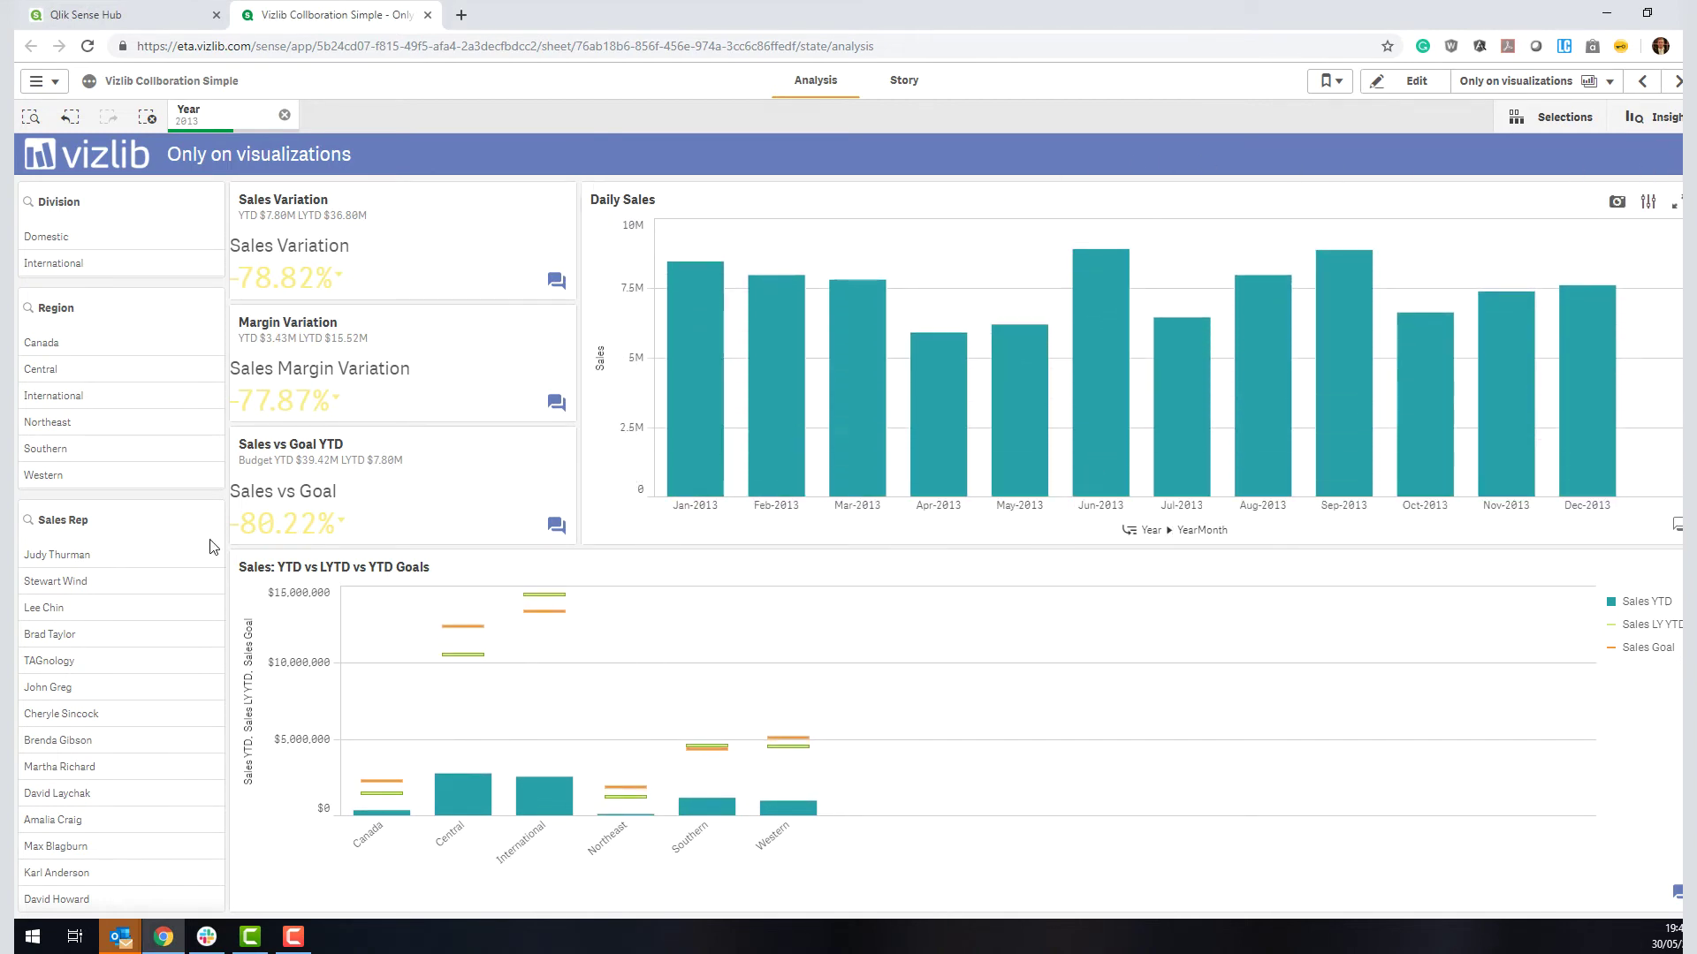
drag(211, 580, 212, 687)
click(196, 487)
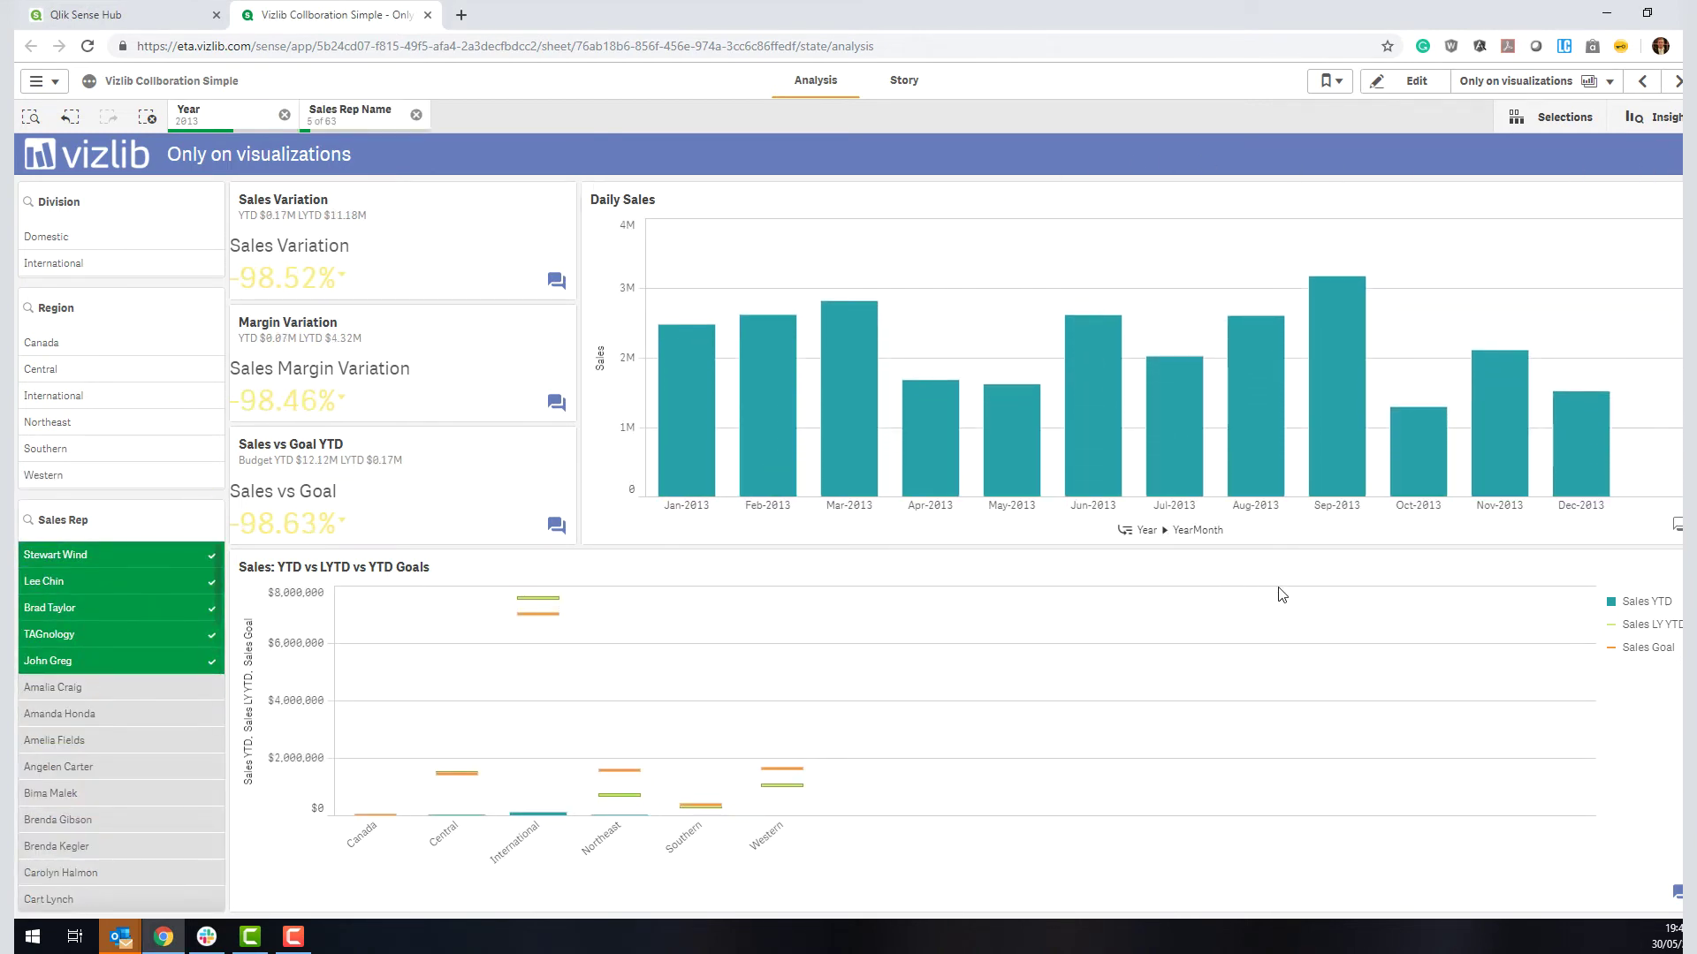
click(68, 400)
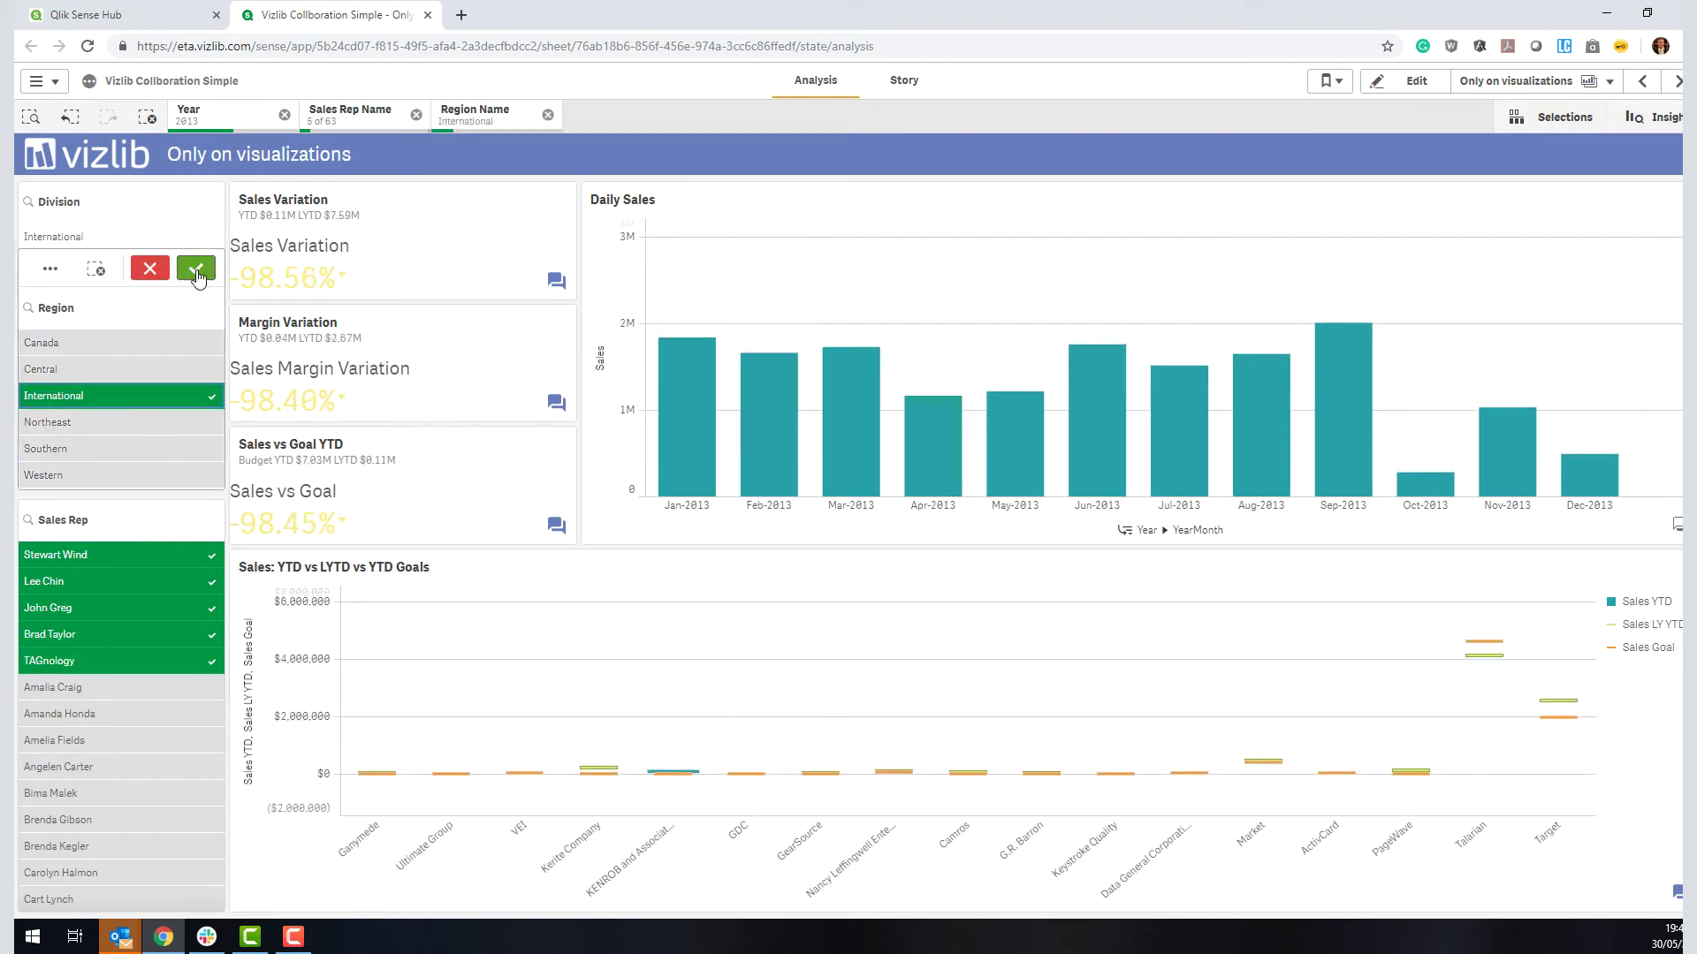
click(189, 265)
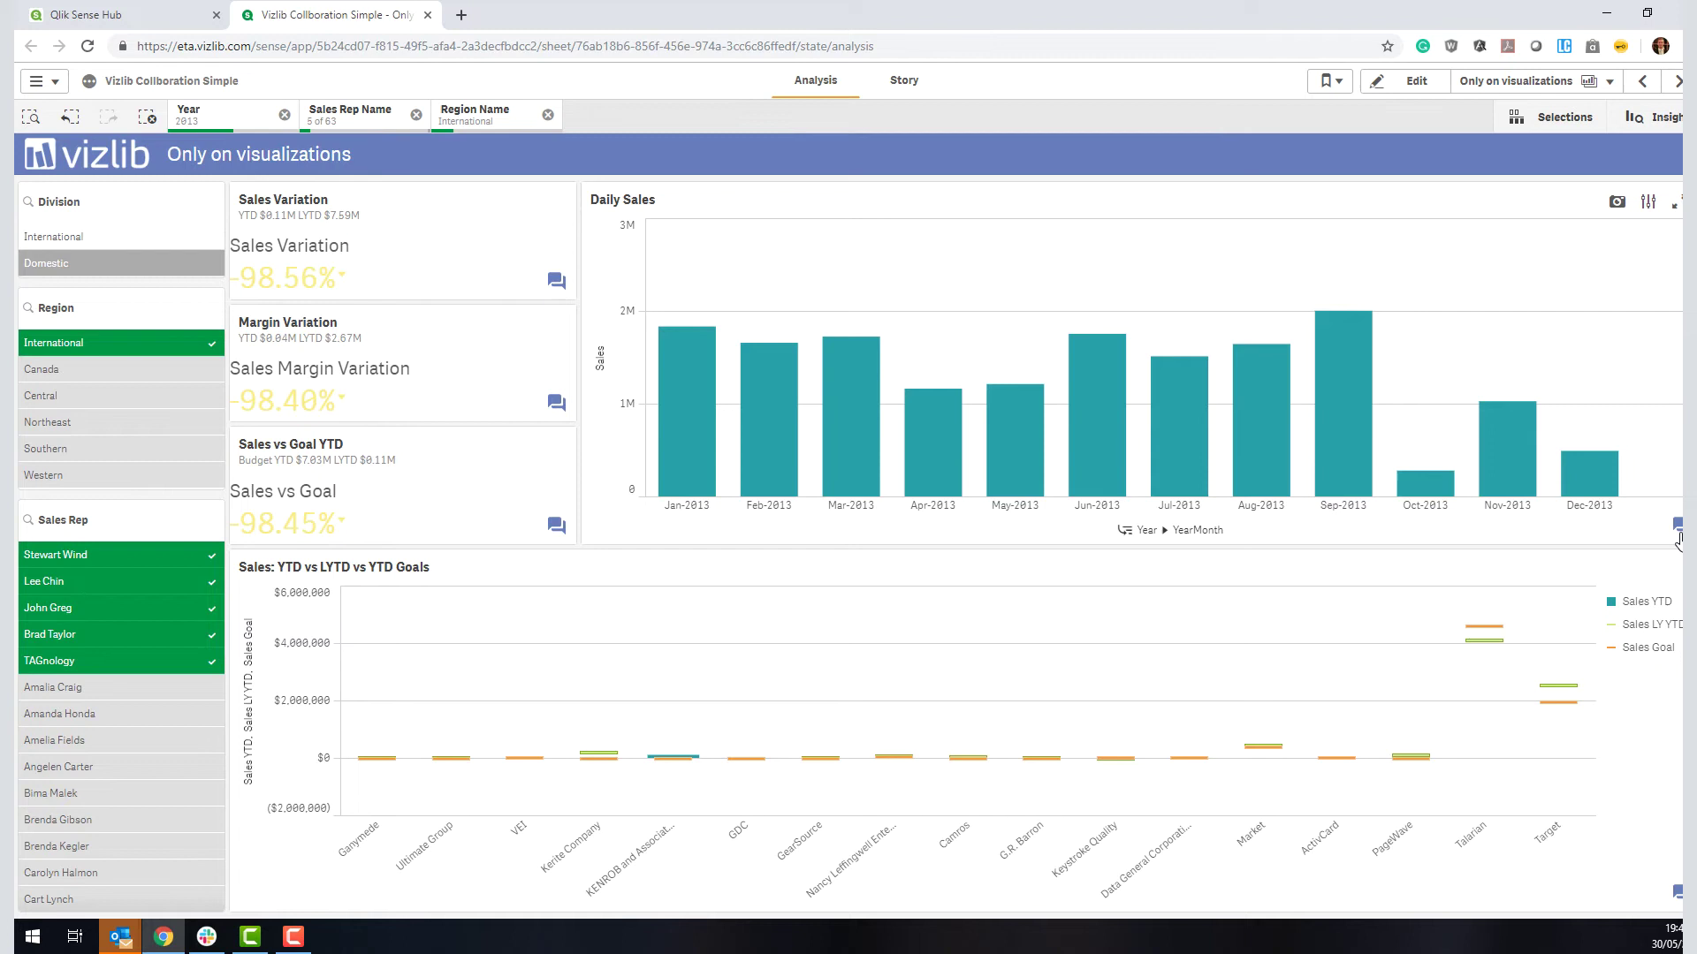
mouse_move(1436, 495)
Step: Start an email-shared comment on Daily Sales and add the colleague's email address as recipient
click(1677, 528)
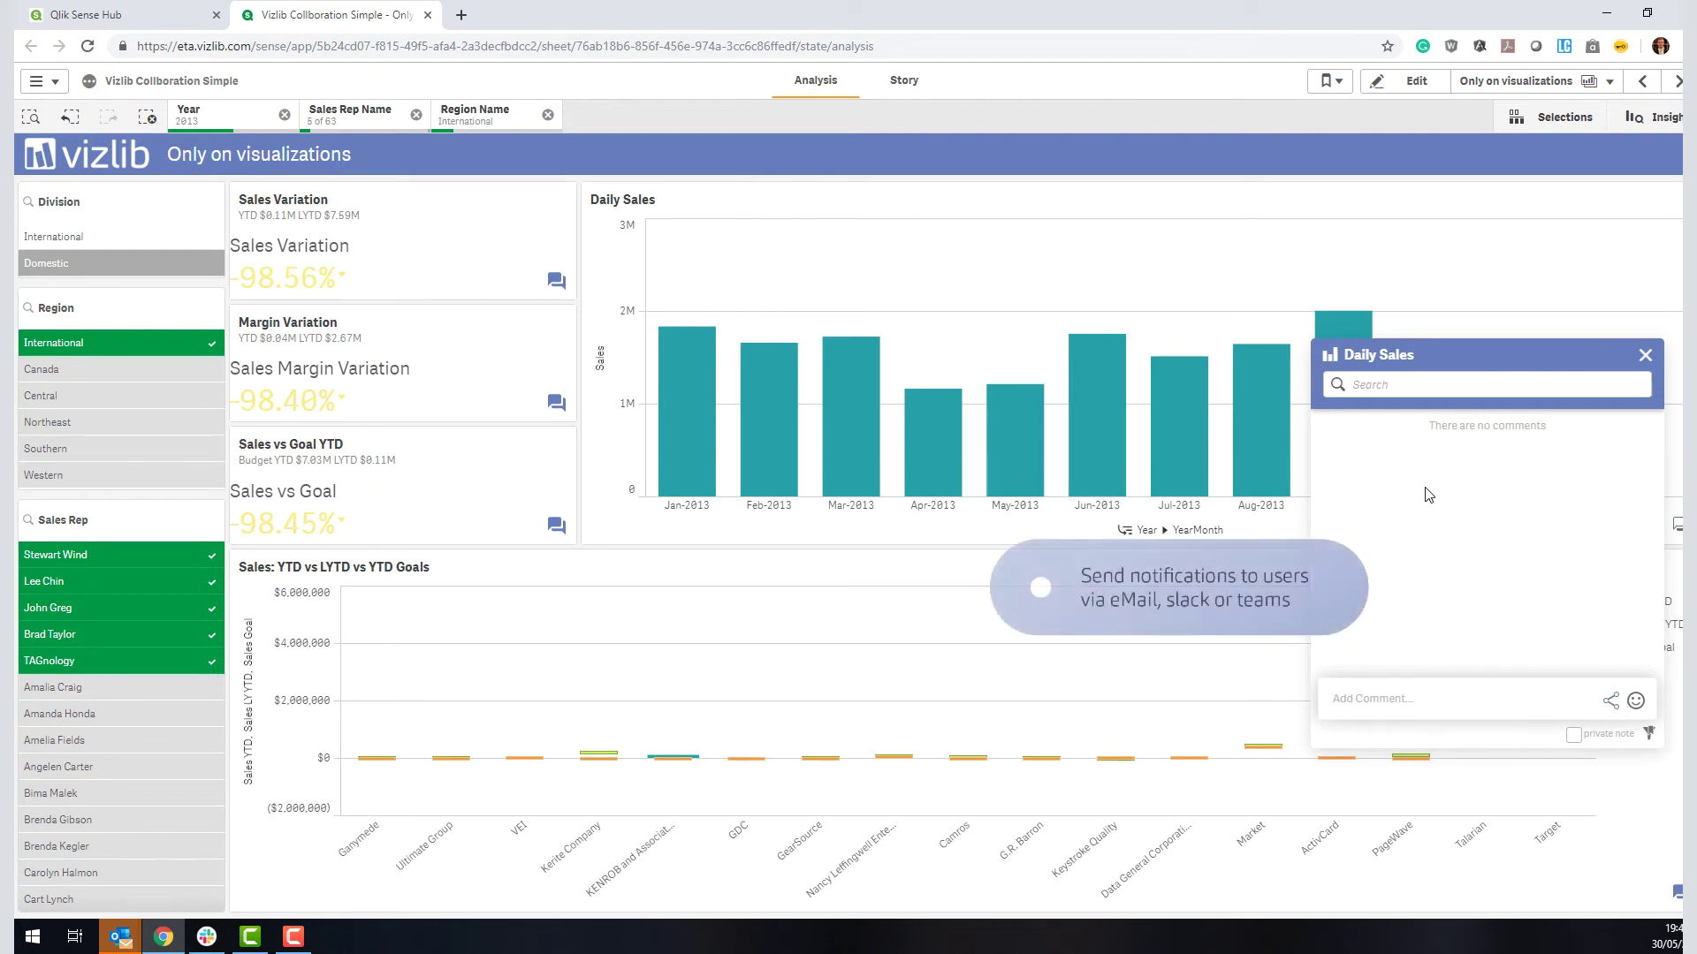
click(1609, 702)
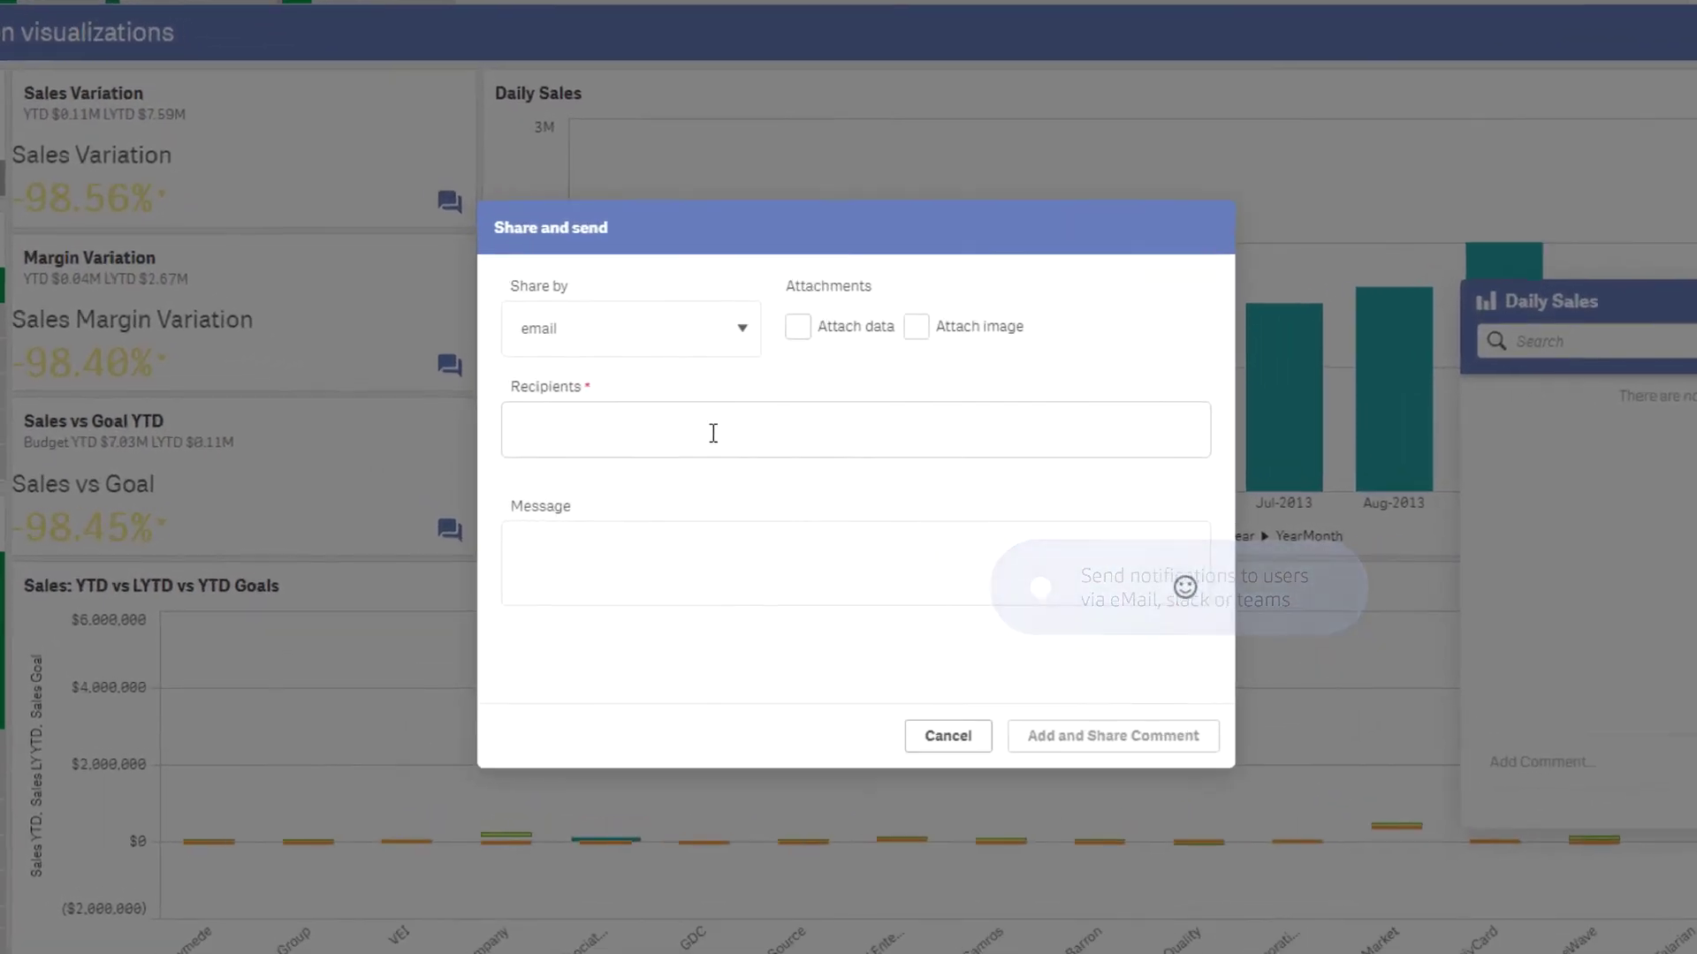
click(760, 447)
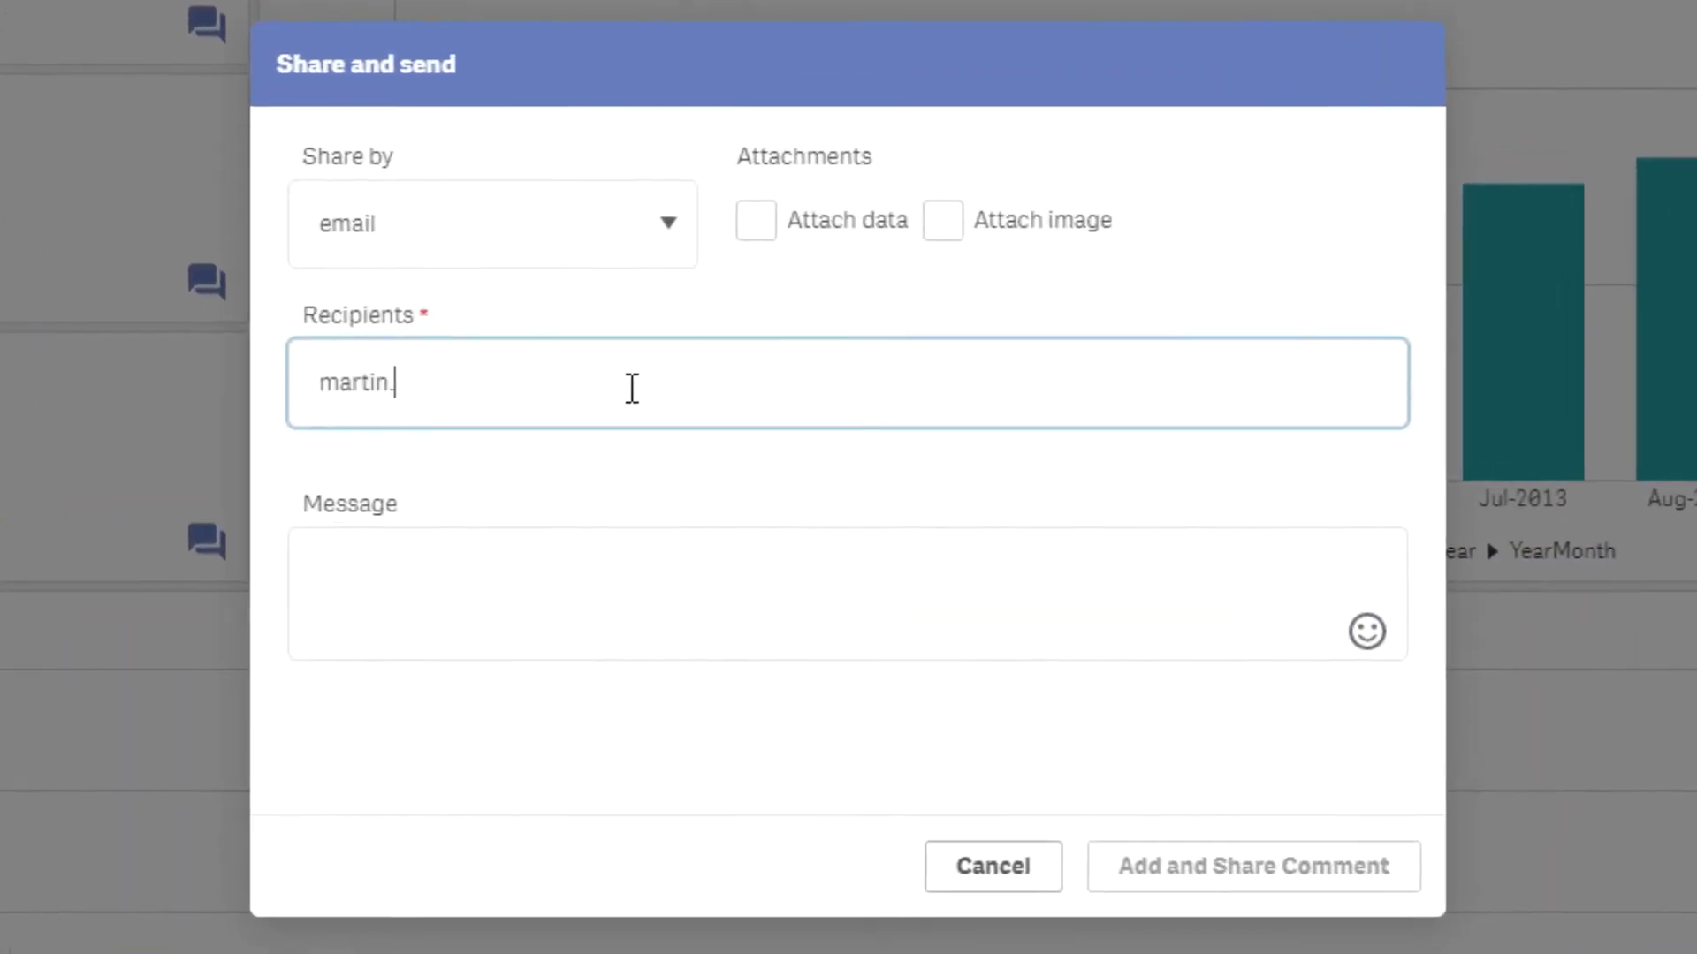
key(Return)
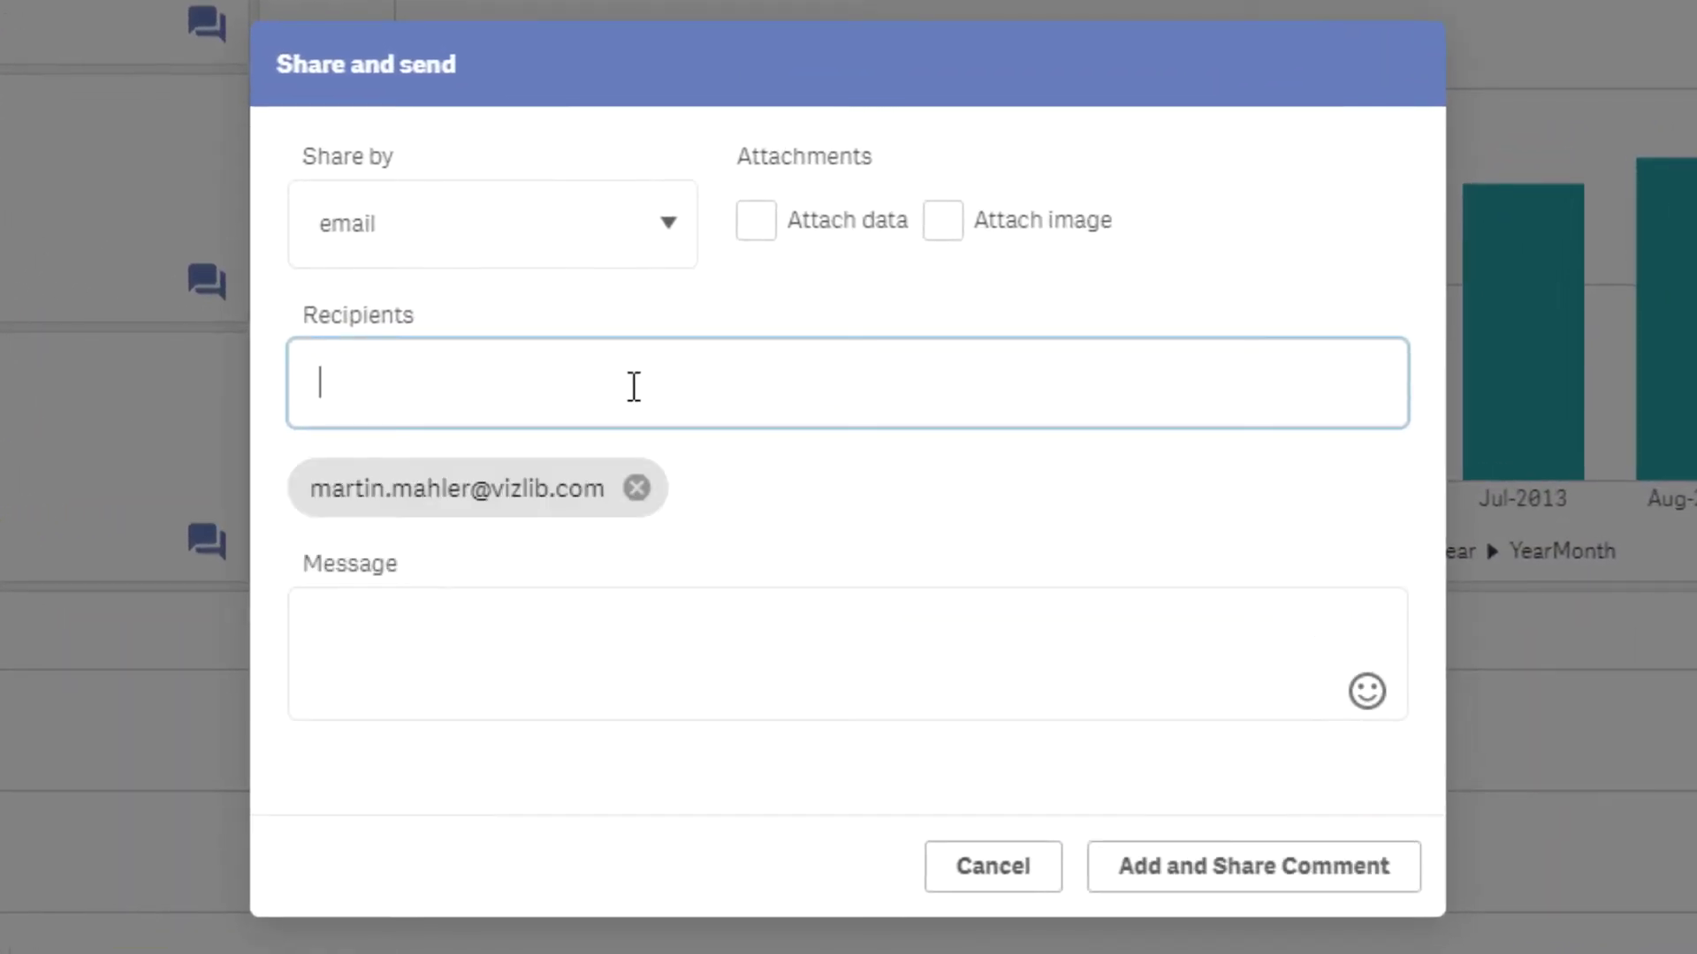
key(Tab)
Step: Write a message asking why Oct 13 numbers look very low, attach data and image, and share
text(Hey Mari)
key(BackSpace)
text(t)
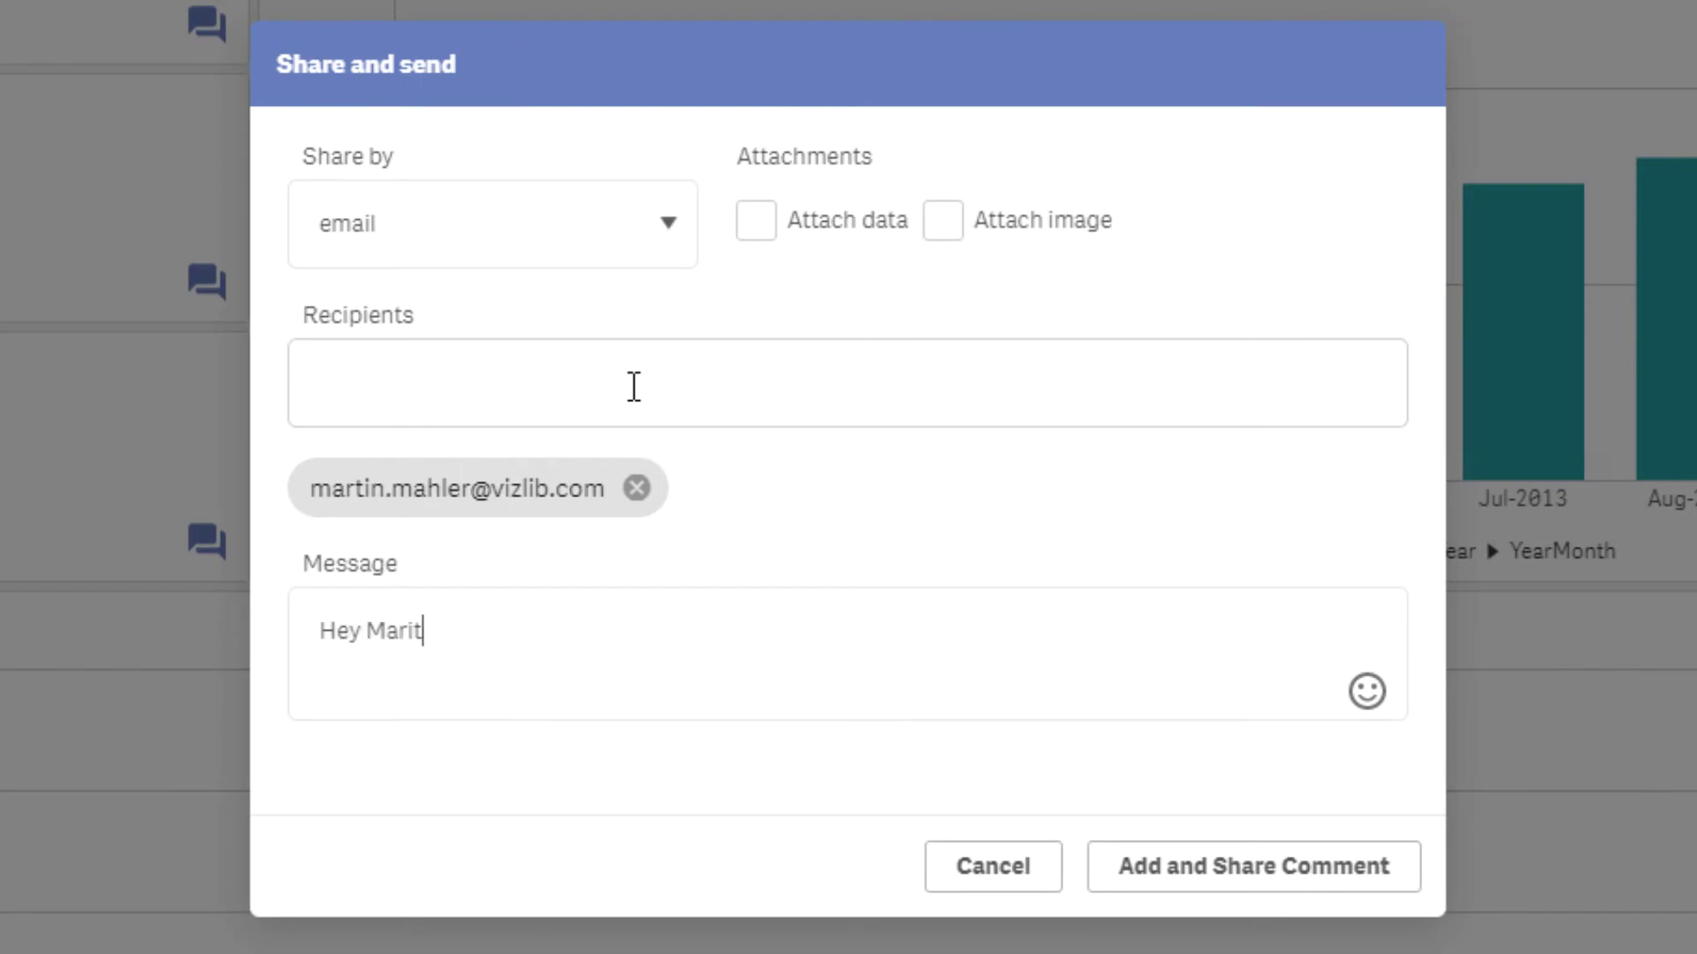
text(in - Oct 13 numbers )
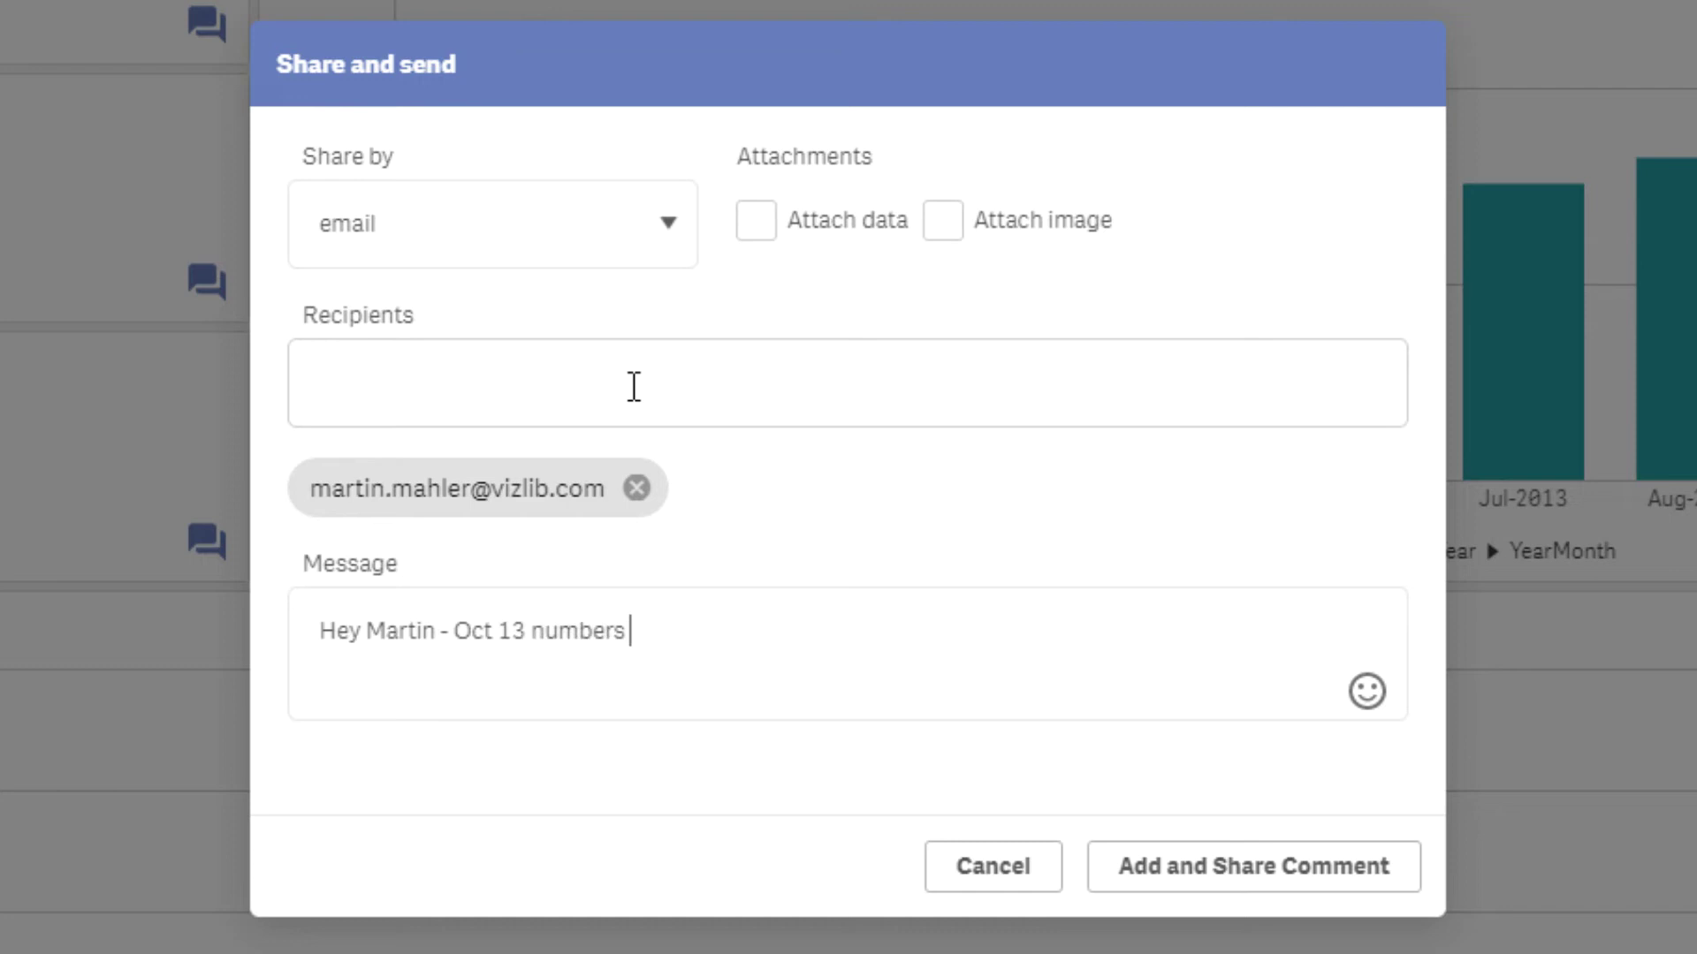
text(look very low. Why is thi)
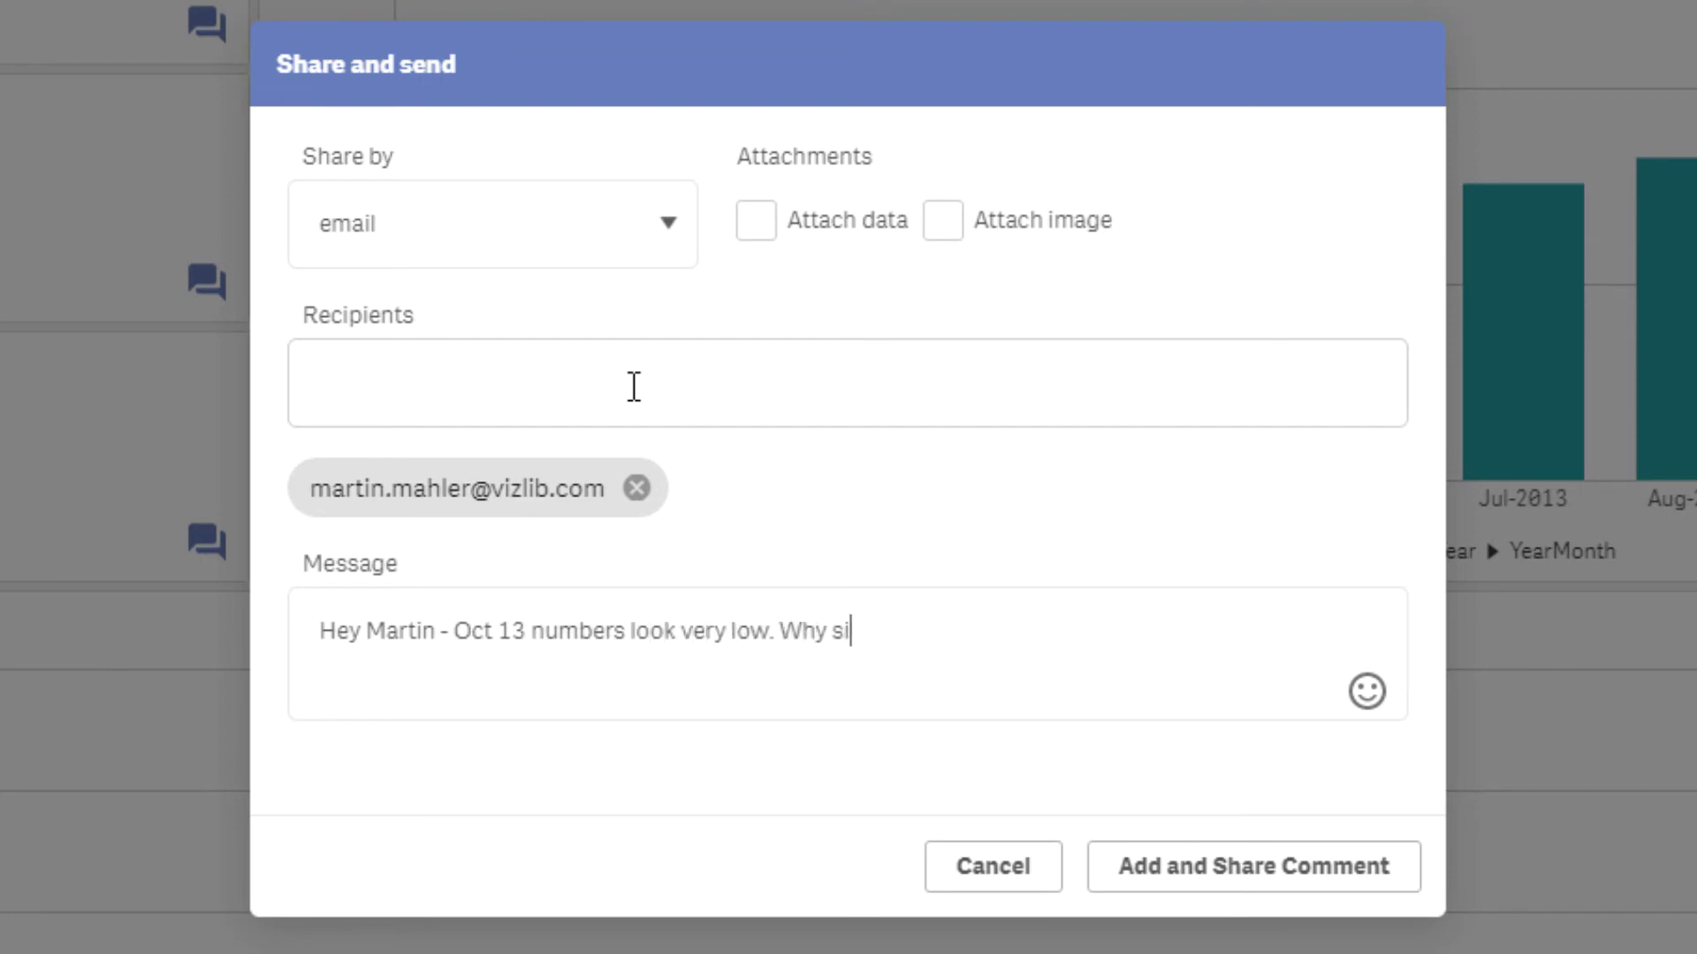
key(BackSpace)
key(BackSpace)
text(is this the case?)
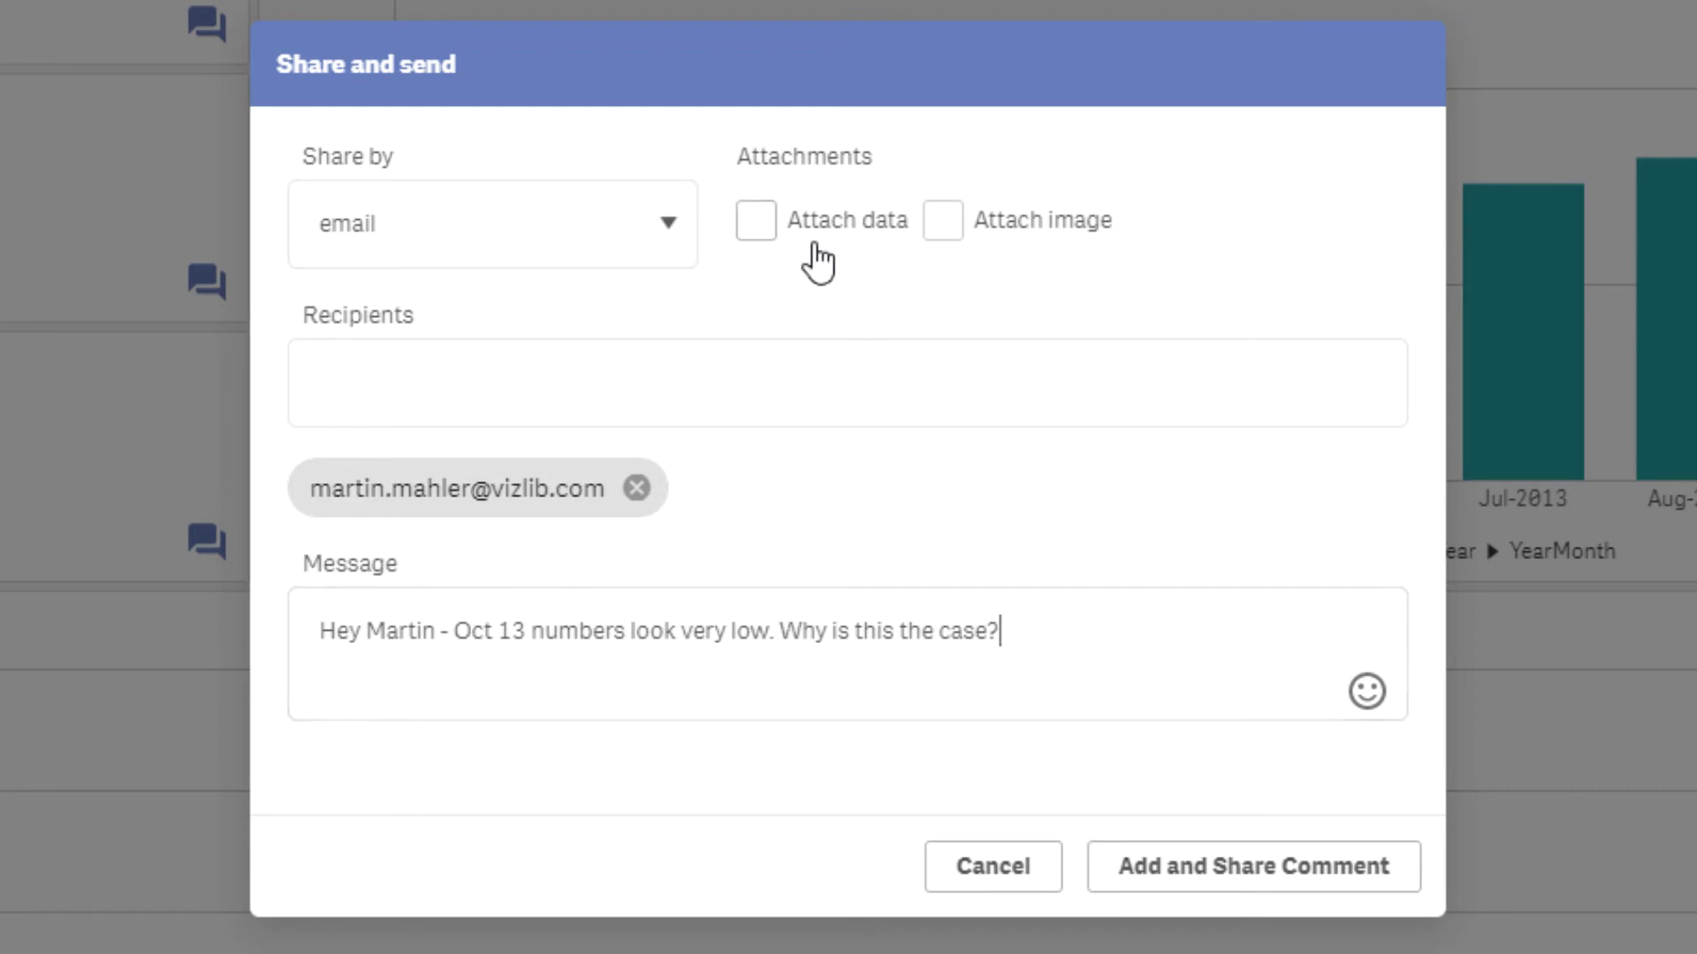
click(758, 223)
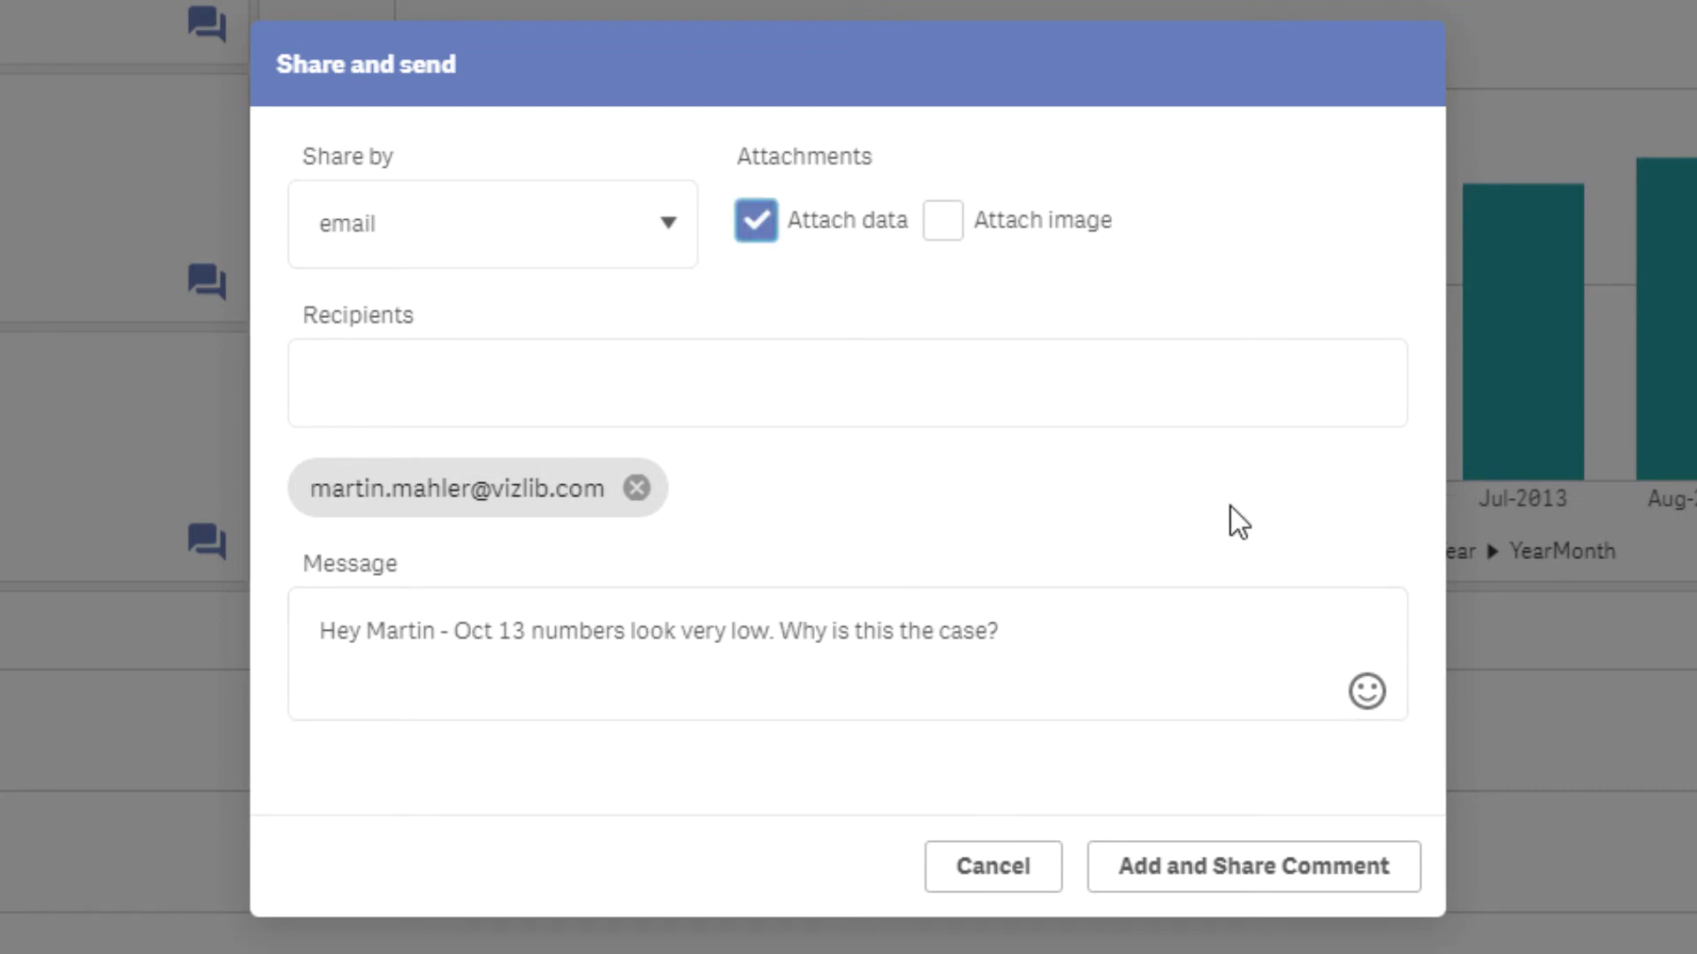
click(960, 240)
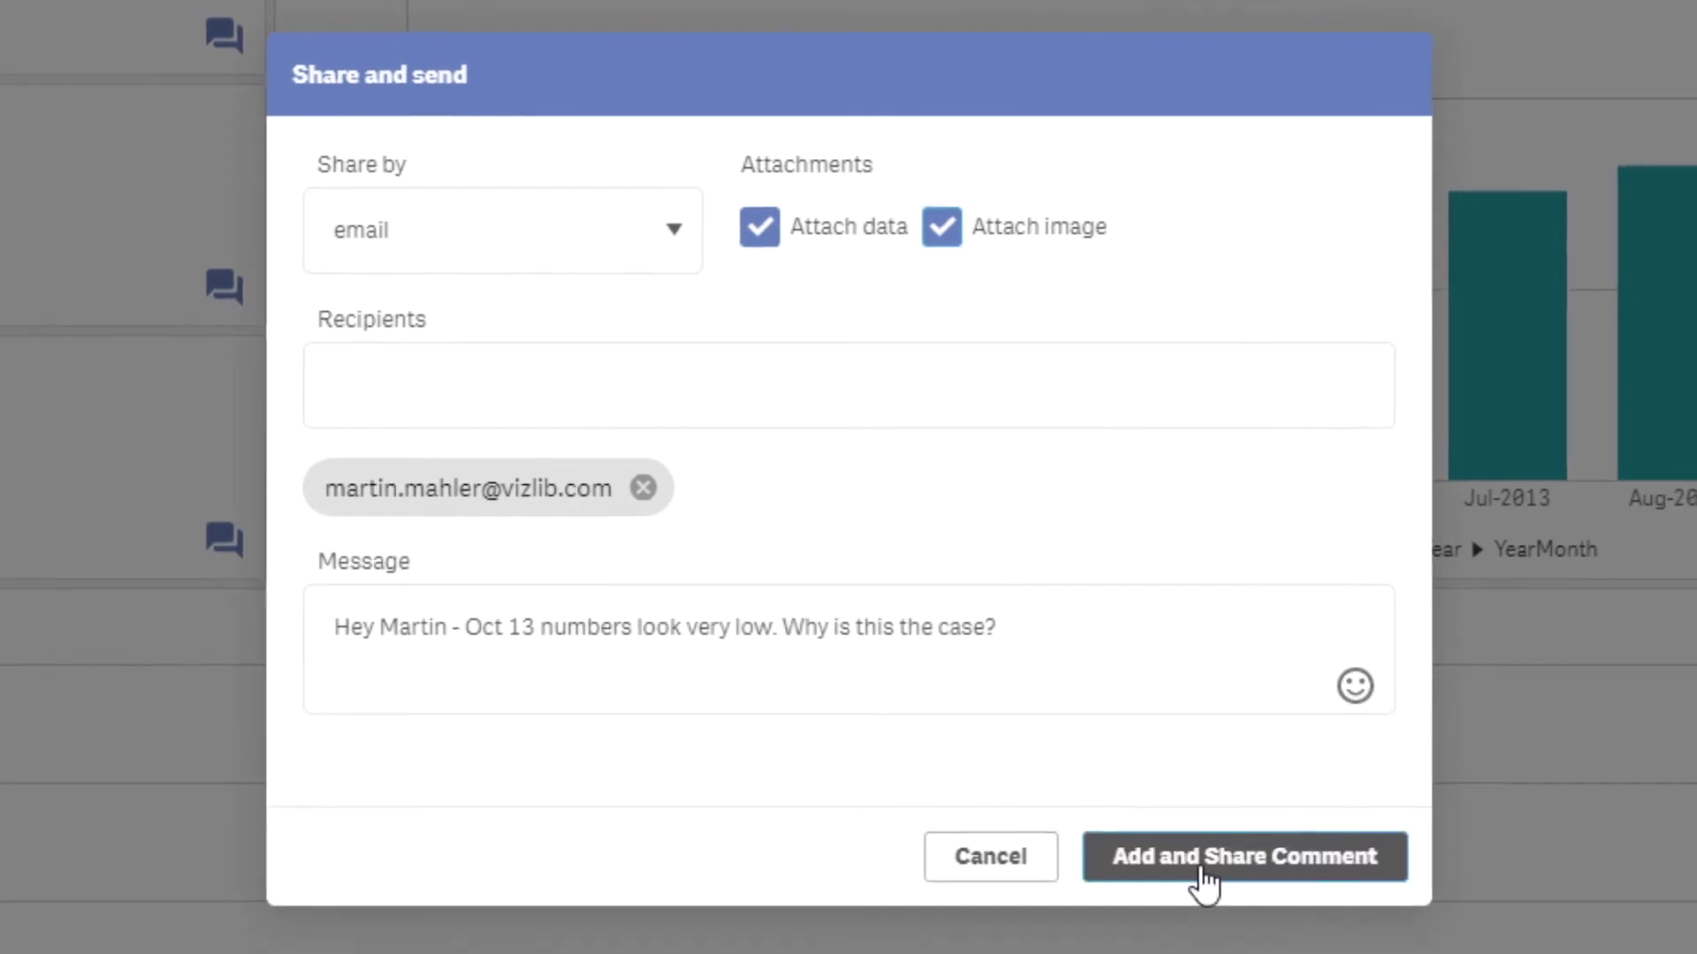
click(1205, 857)
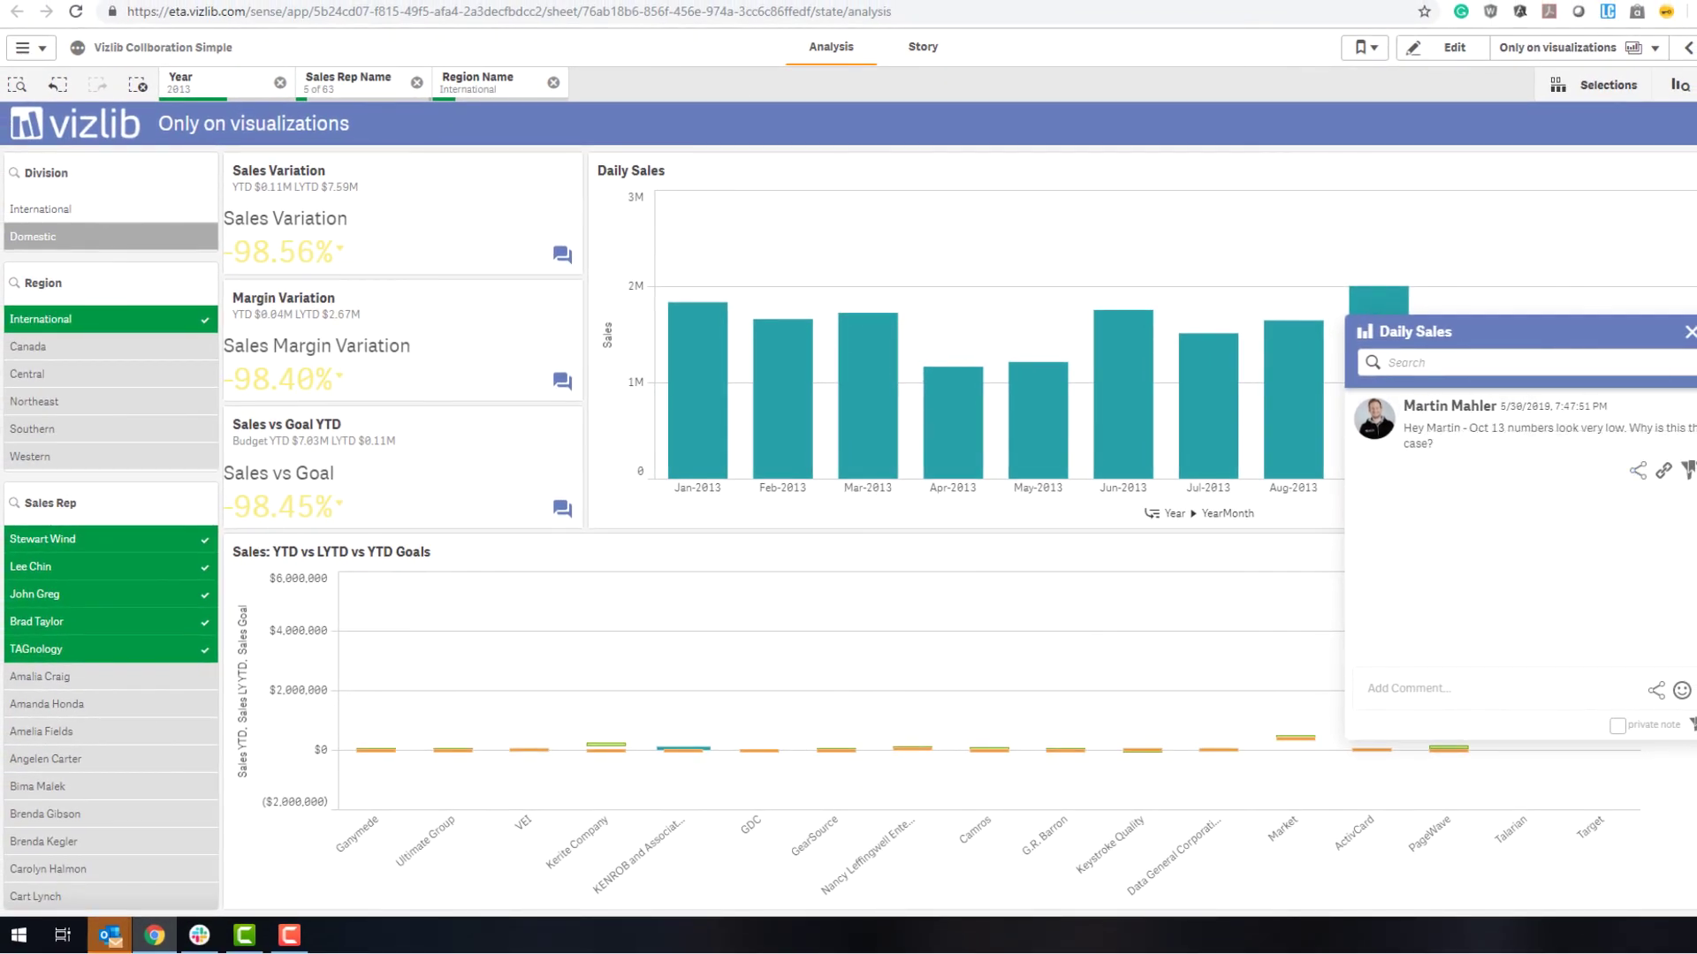
Step: Maximize the Daily Sales notification email, review it, and open its Daily Sales.xlsx attachment
key(alt+Tab)
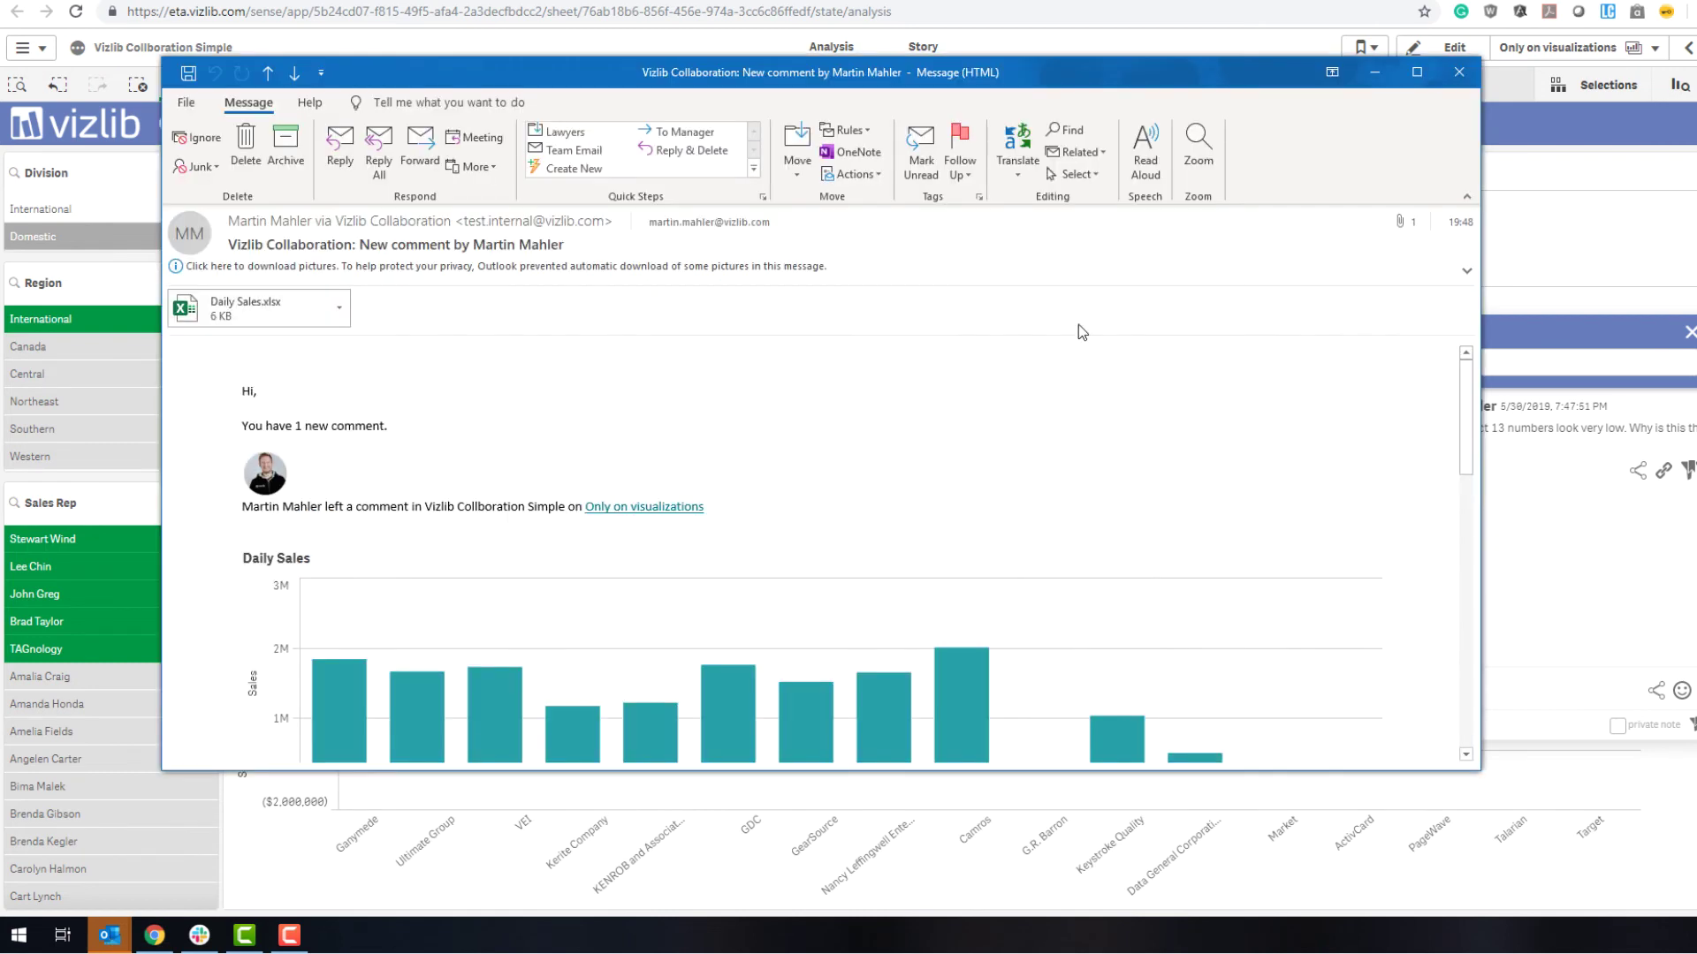
double_click(677, 82)
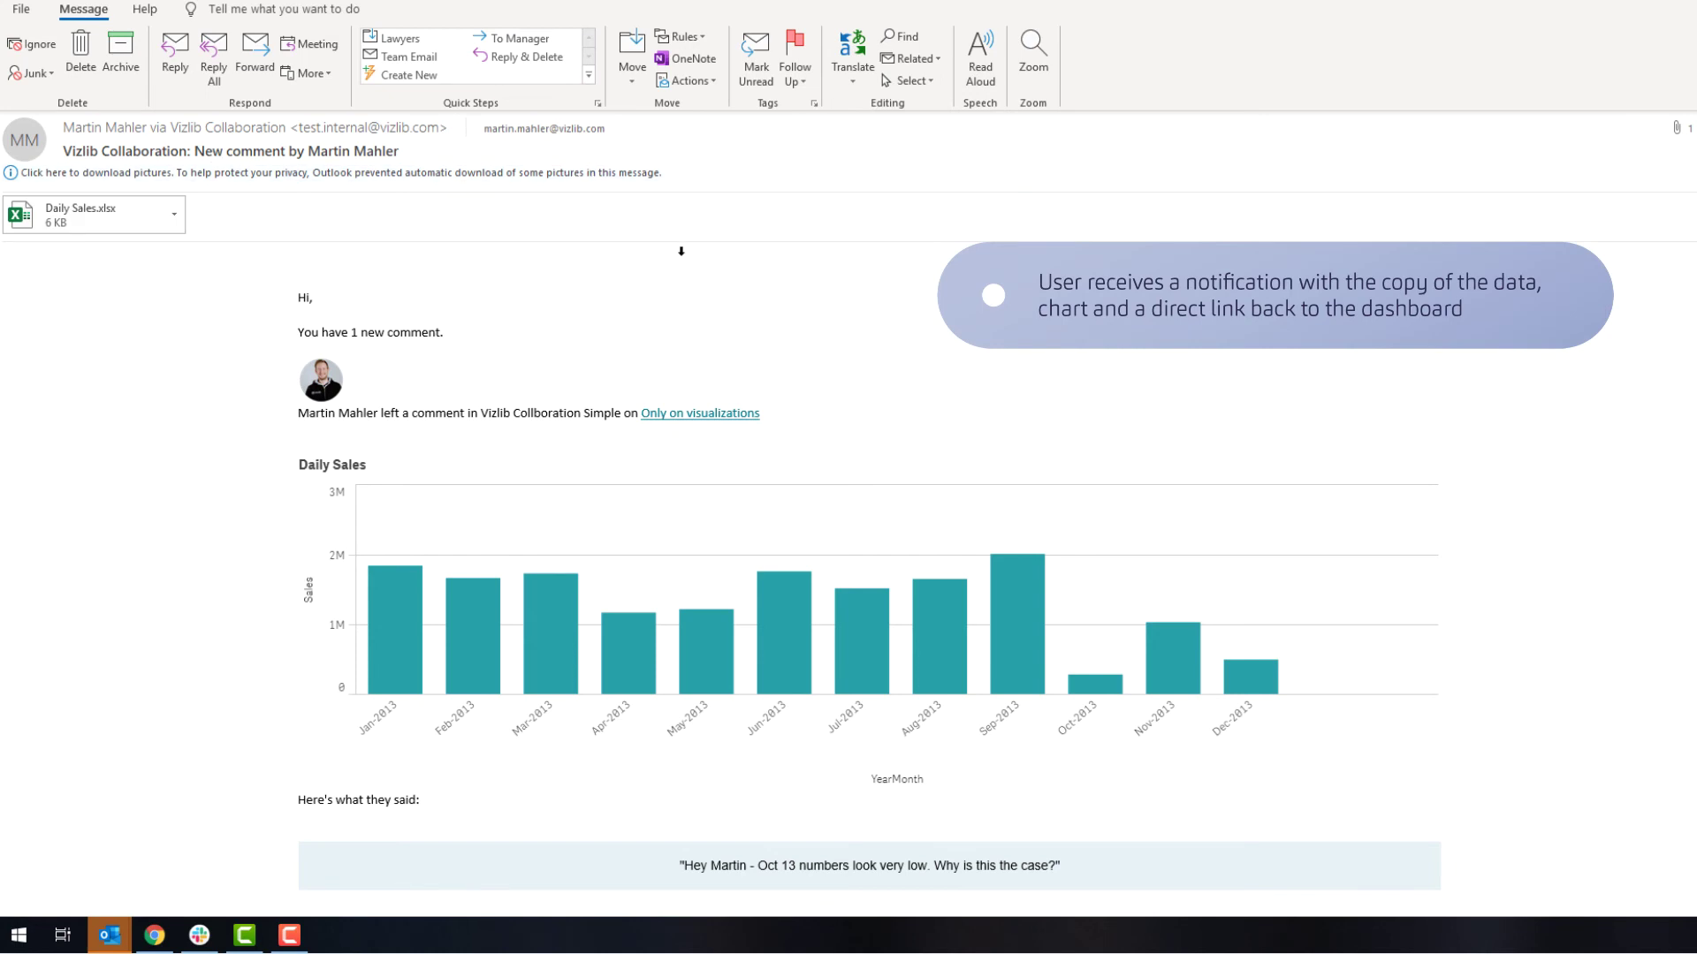
scroll(680, 251, down, 2)
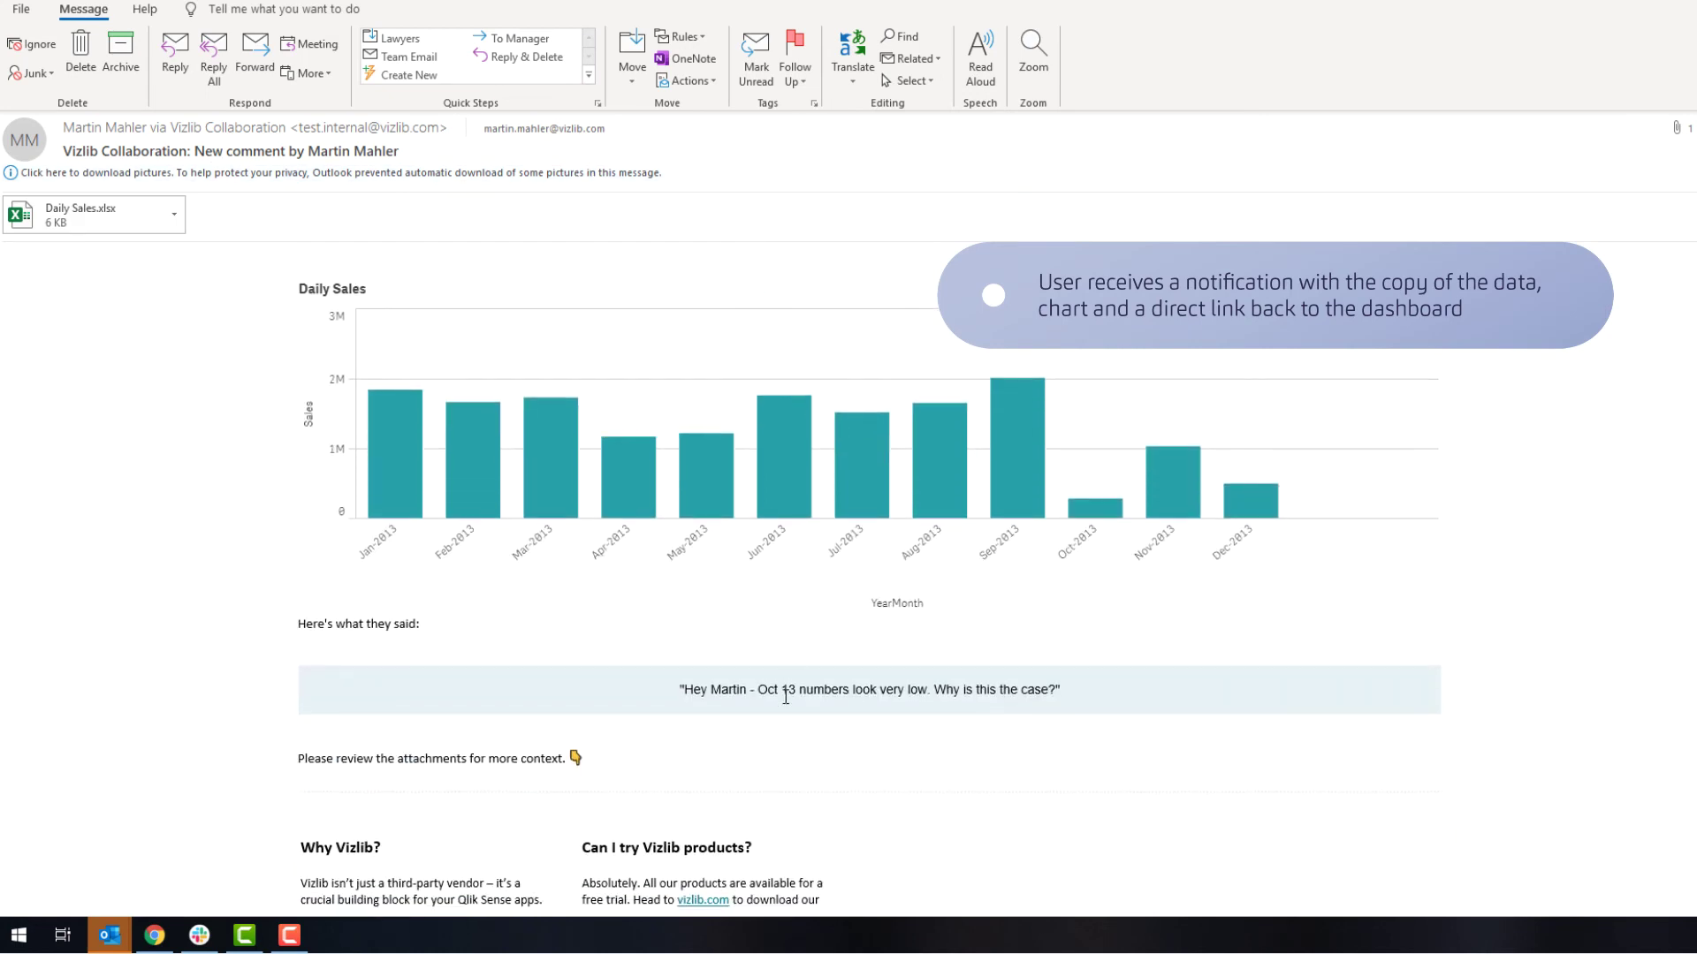
scroll(1035, 691, up, 1)
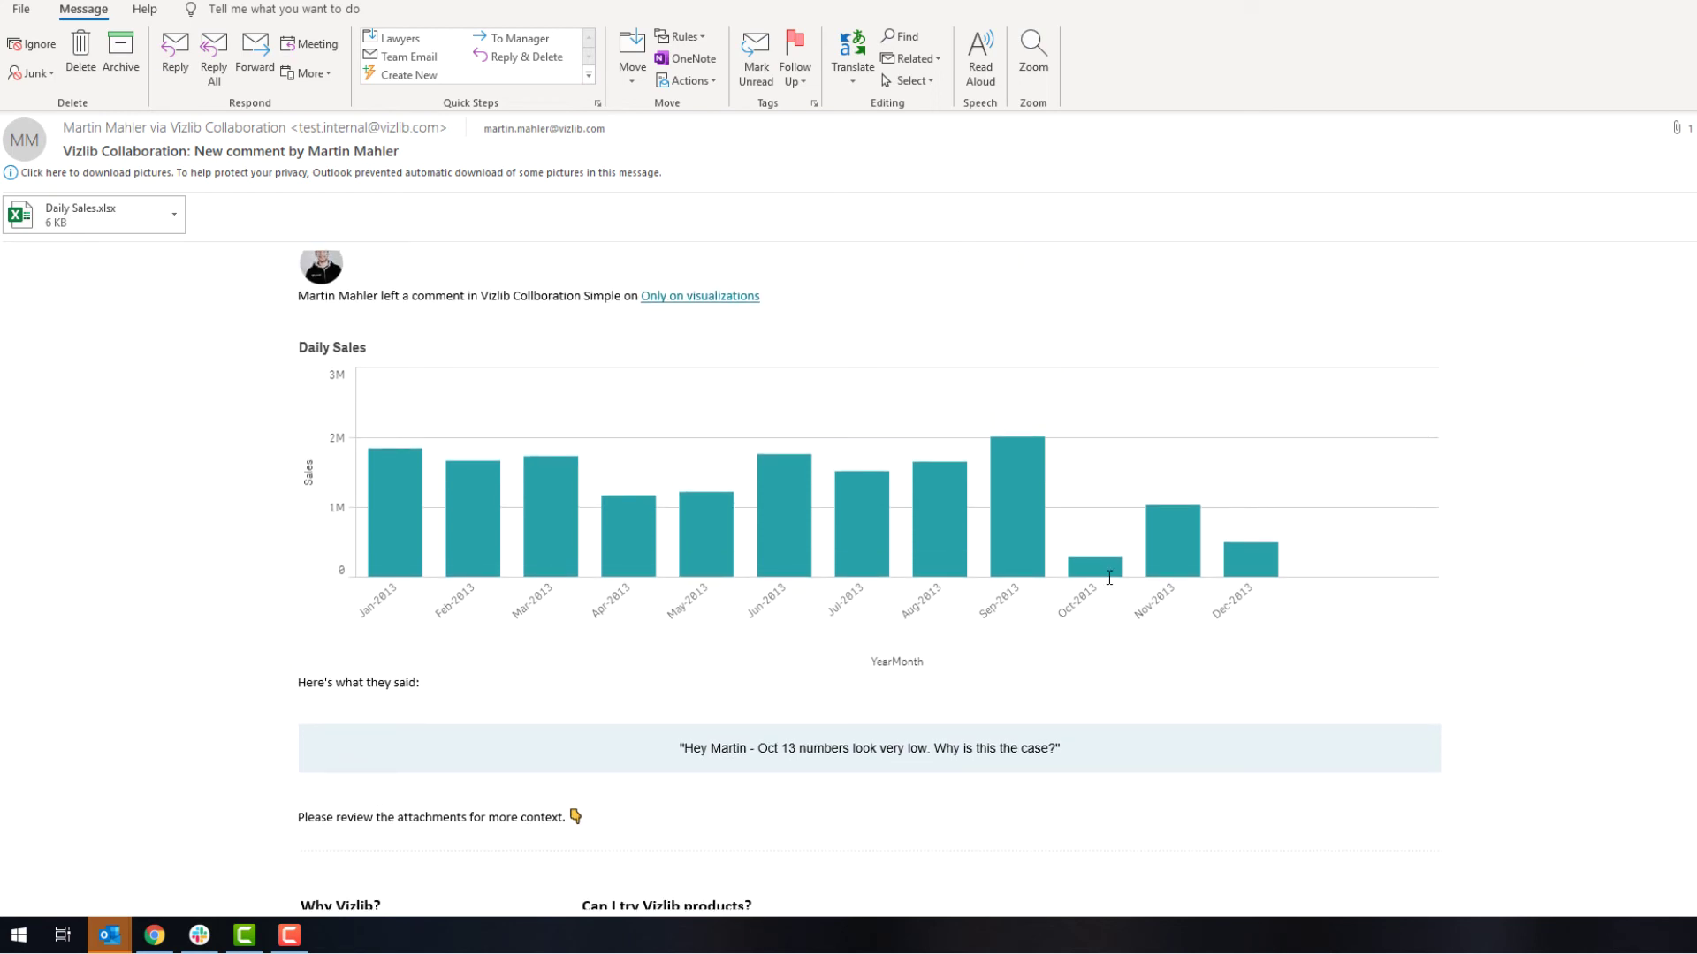
double_click(88, 212)
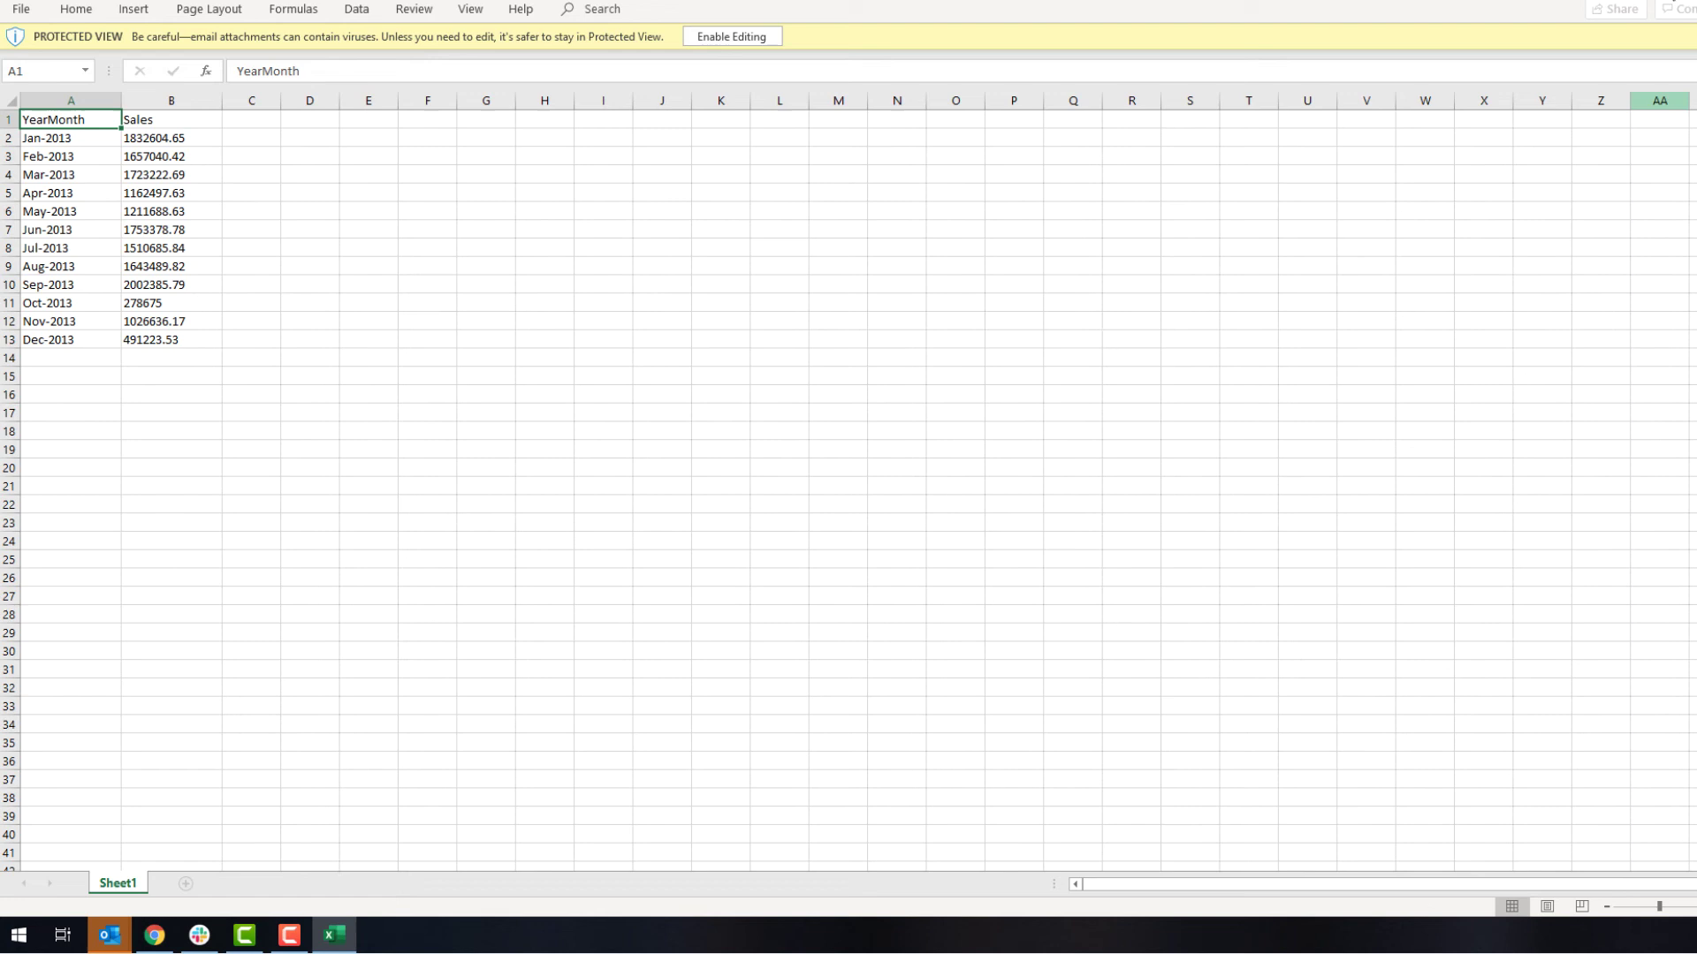
key(alt+F4)
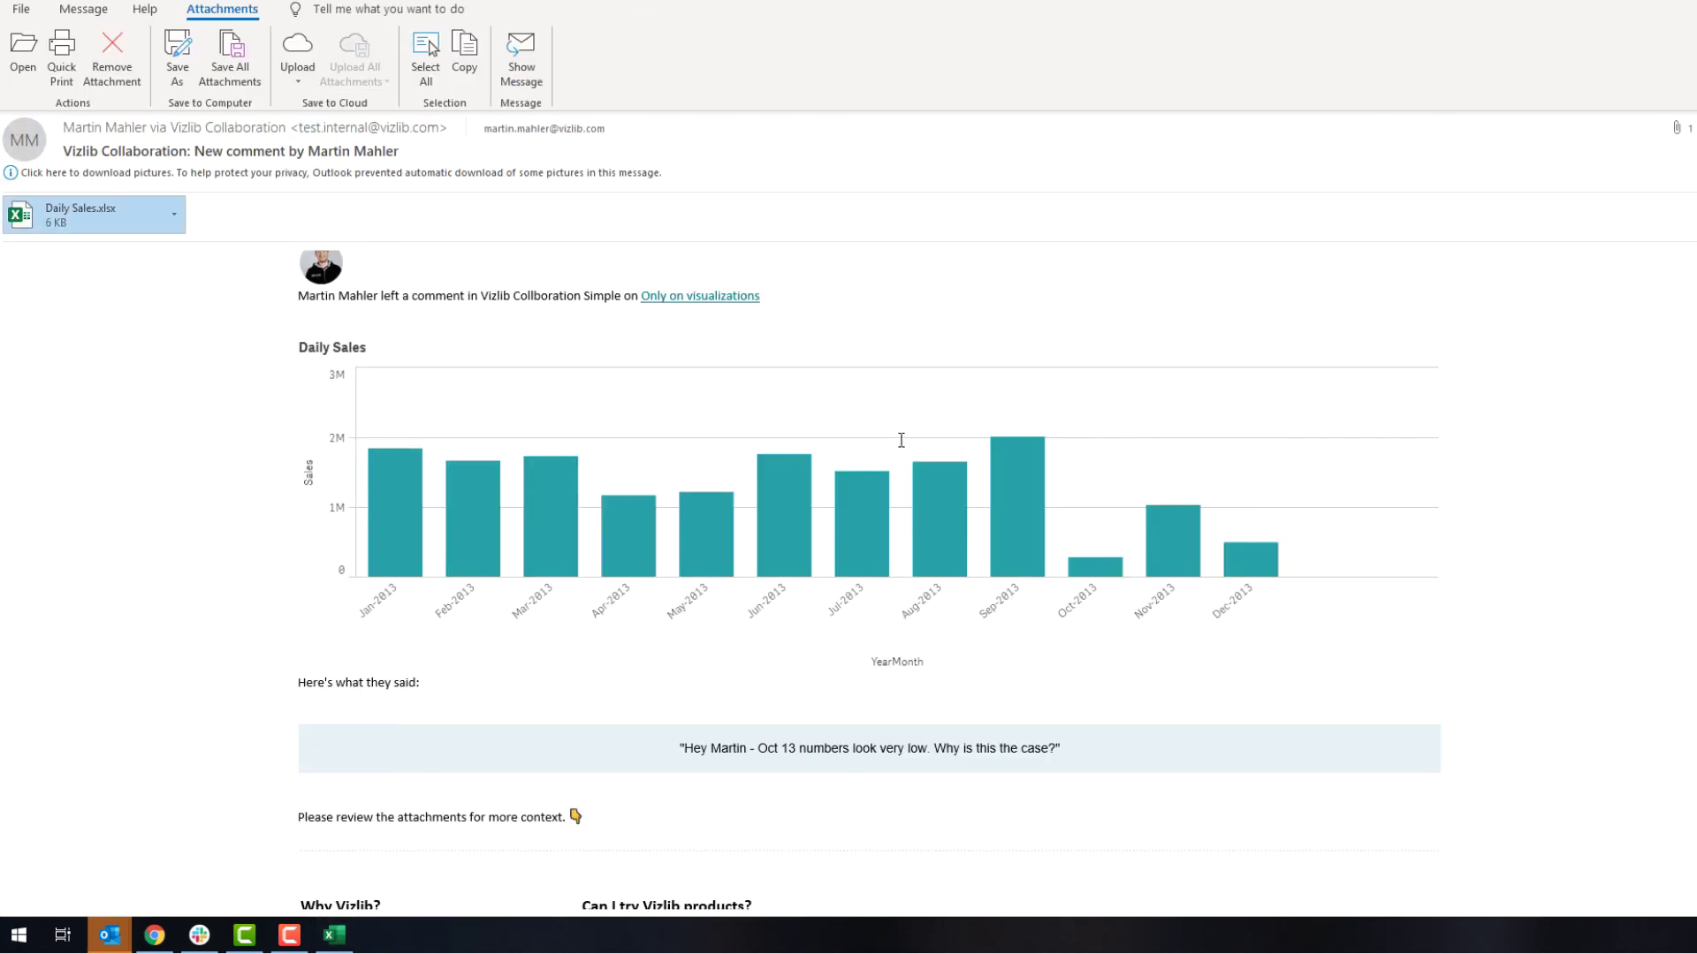
Step: Scroll back up the email to its 'Only on visualizations' link
scroll(697, 474, up, 2)
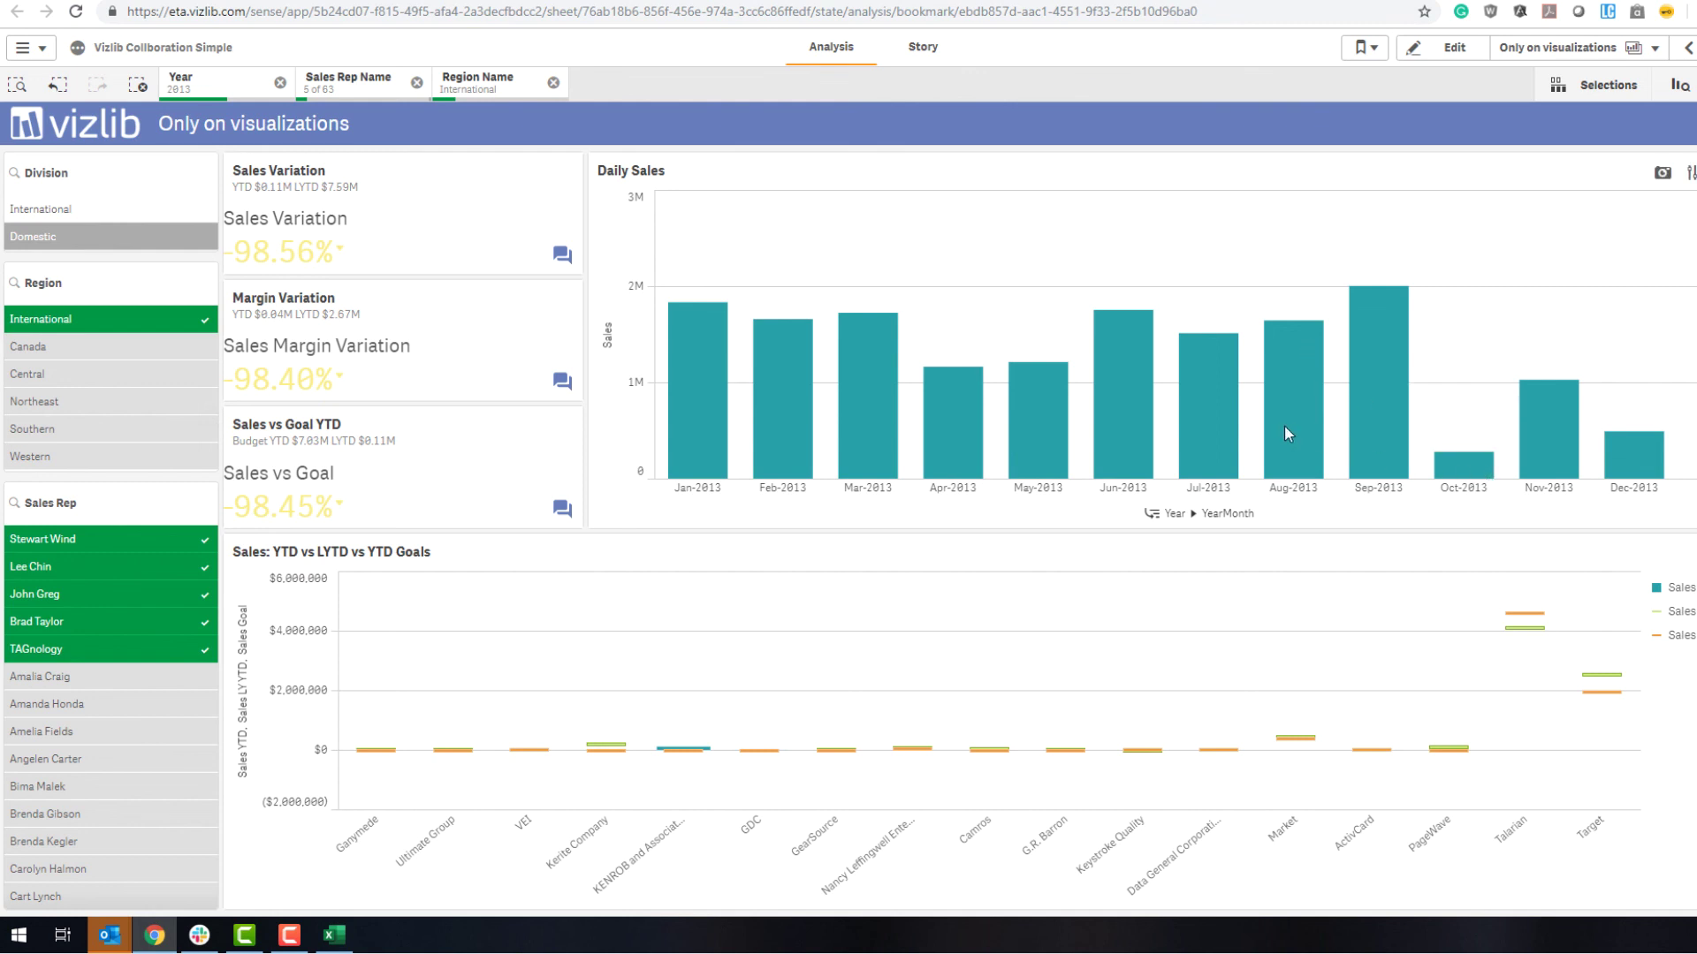
mouse_move(879, 323)
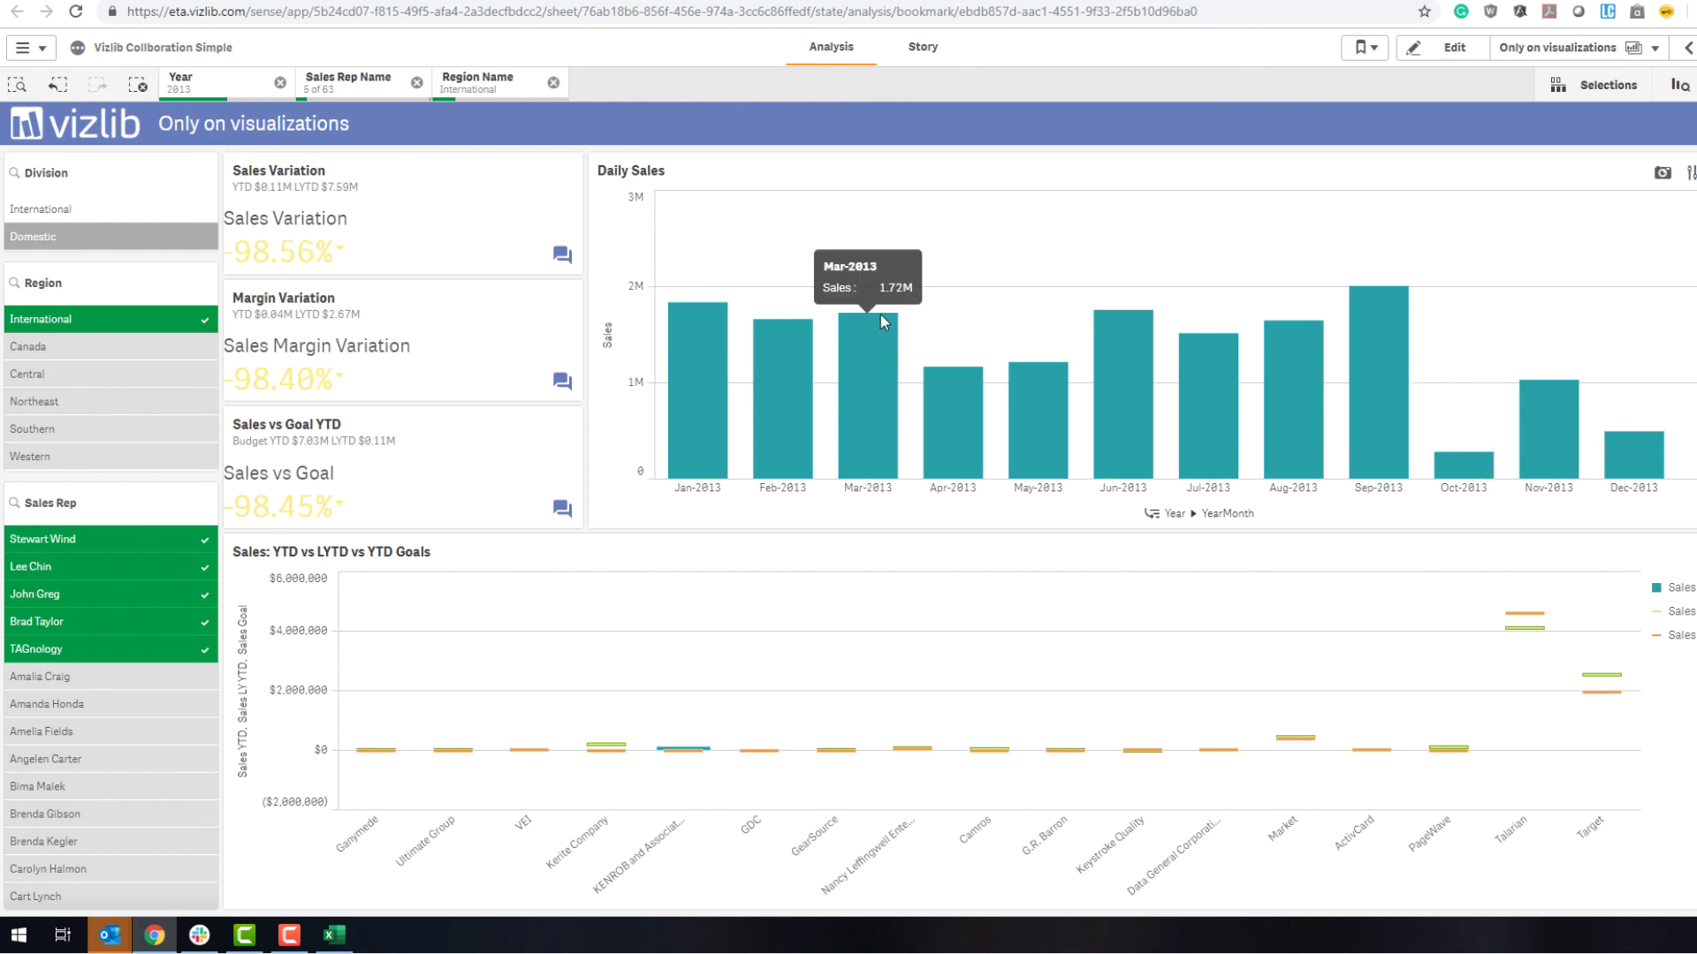